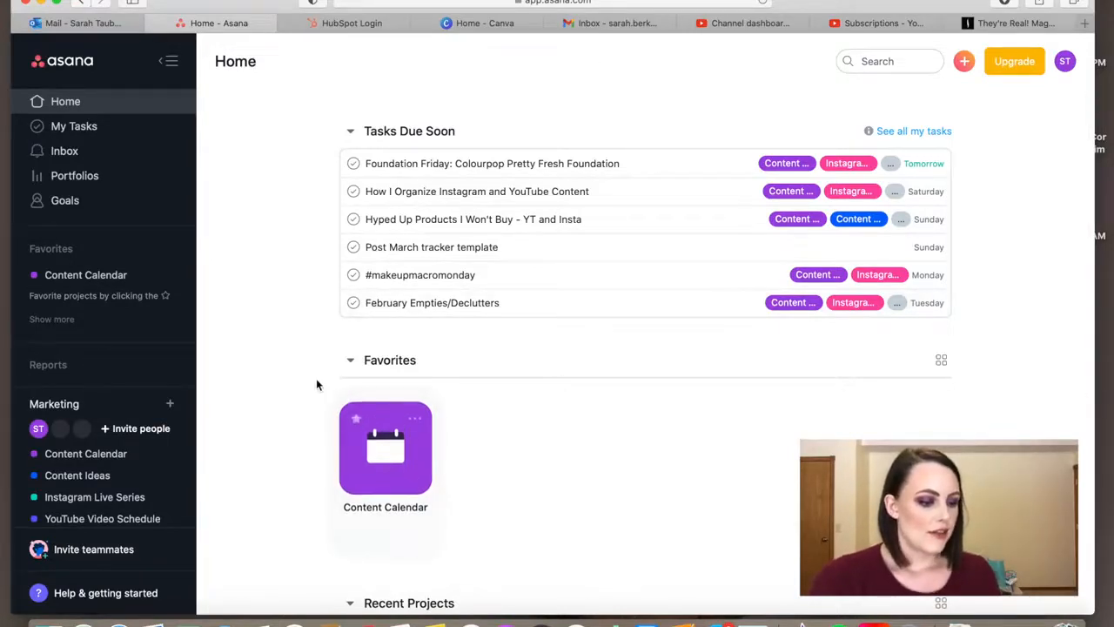
- Expand the Marketing team's project list to show all of its projects
{"action": "scroll", "coordinate": [316, 383], "scroll_direction": "down", "scroll_amount": 2}
{"action": "scroll", "coordinate": [76, 493], "scroll_direction": "down", "scroll_amount": 1}
{"action": "scroll", "coordinate": [77, 492], "scroll_direction": "down", "scroll_amount": 1}
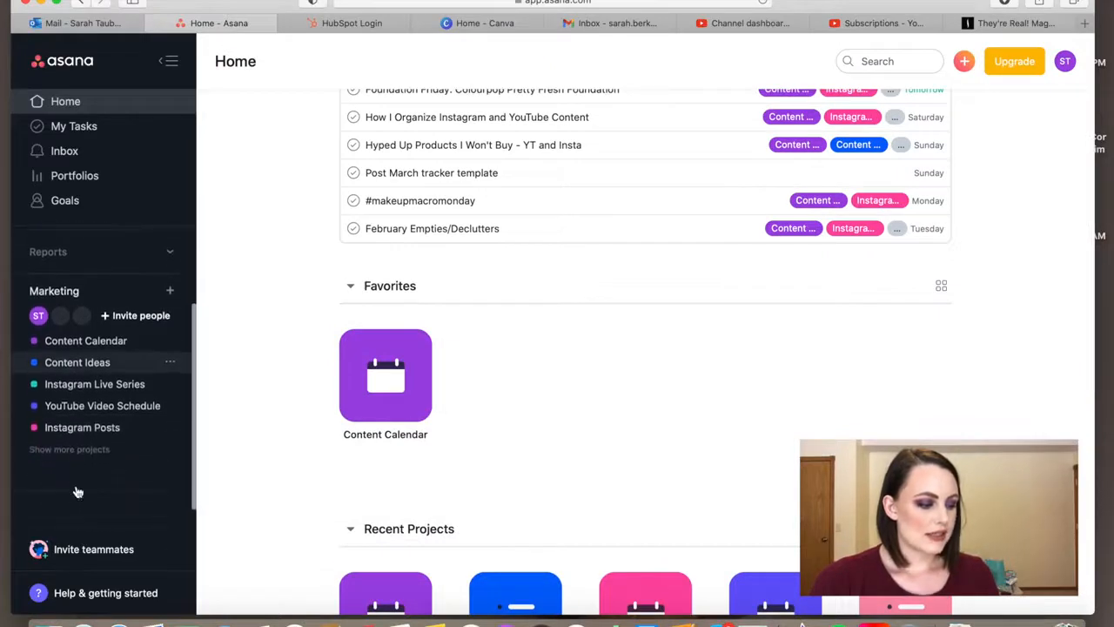
{"action": "left_click", "coordinate": [74, 448]}
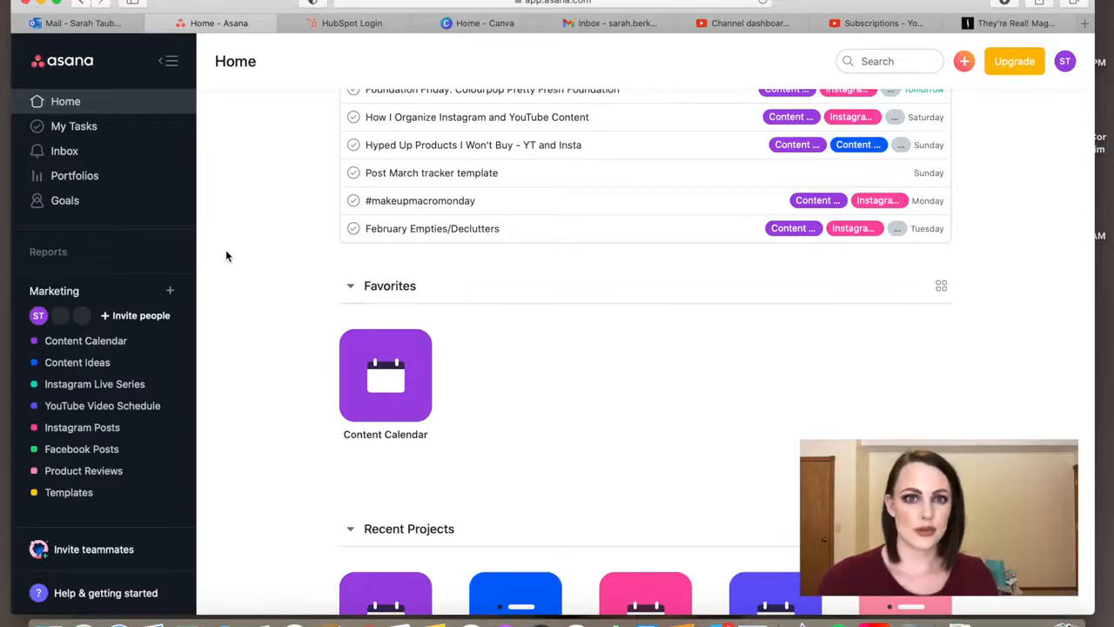
- Open the Content Calendar project and review the posts scheduled from late February into March 2021
{"action": "scroll", "coordinate": [251, 249], "scroll_direction": "up", "scroll_amount": 2}
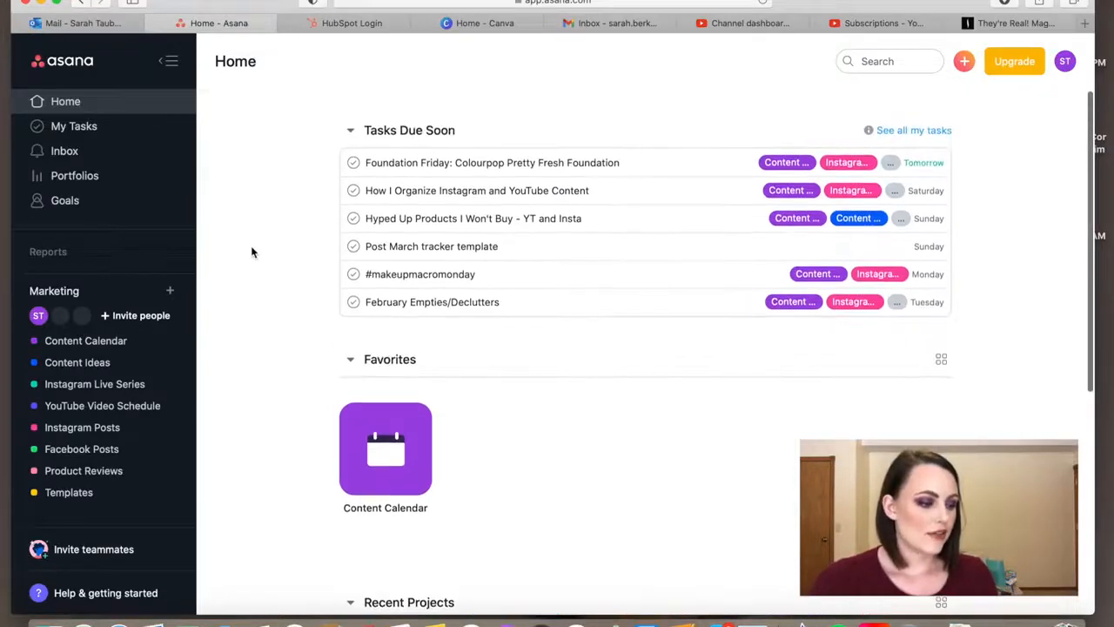
{"action": "left_click", "coordinate": [127, 342]}
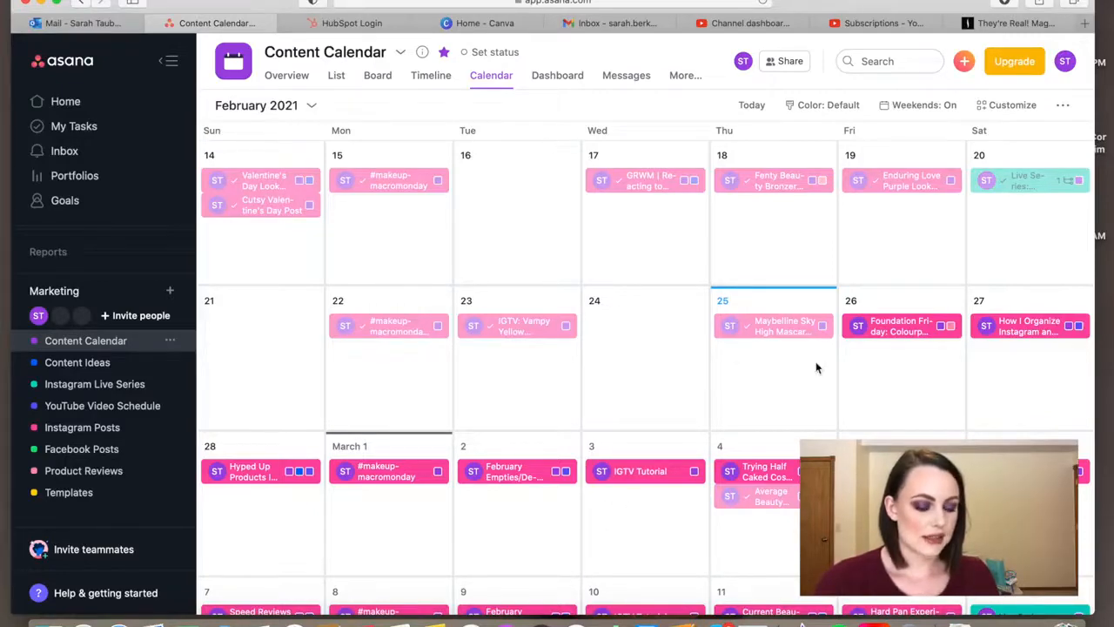
{"action": "scroll", "coordinate": [816, 364], "scroll_direction": "down", "scroll_amount": 3}
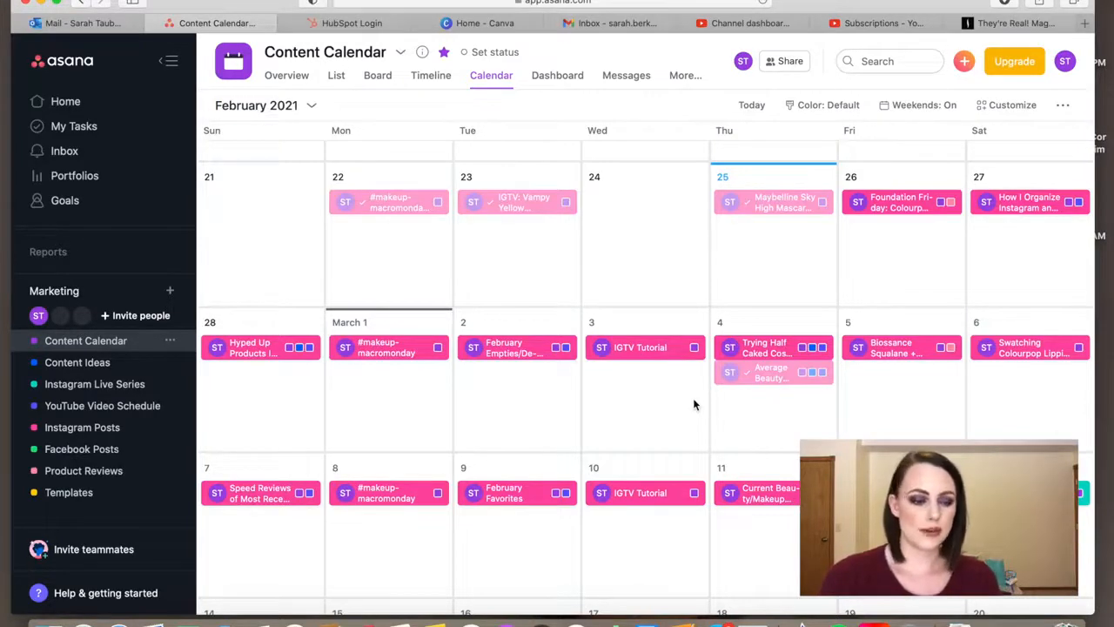
{"action": "scroll", "coordinate": [829, 296], "scroll_direction": "down", "scroll_amount": 1}
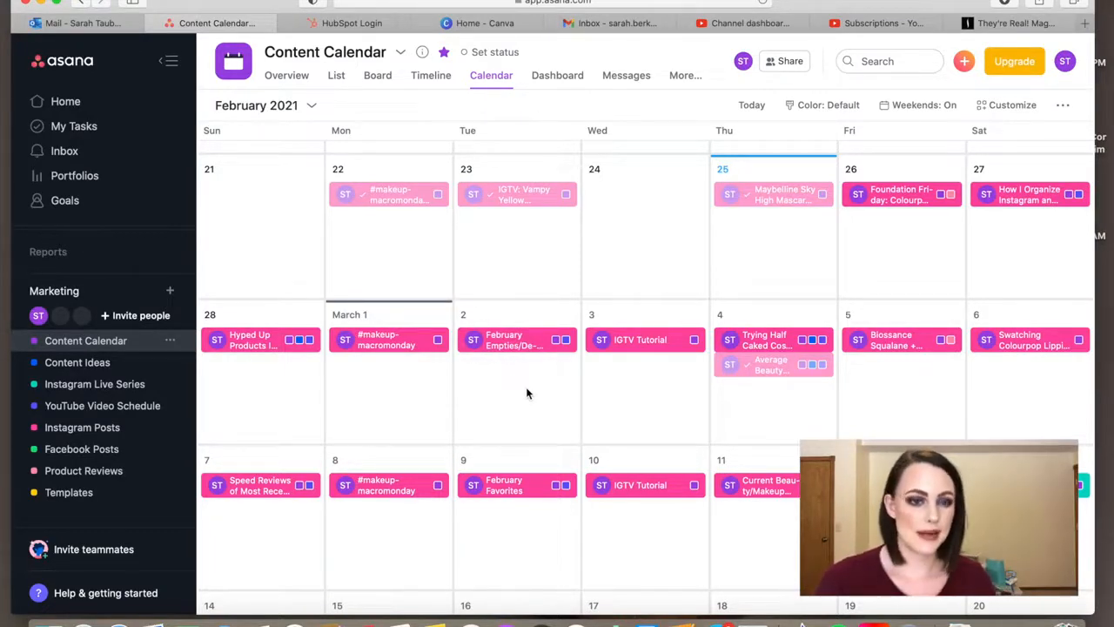
{"action": "scroll", "coordinate": [526, 390], "scroll_direction": "down", "scroll_amount": 1}
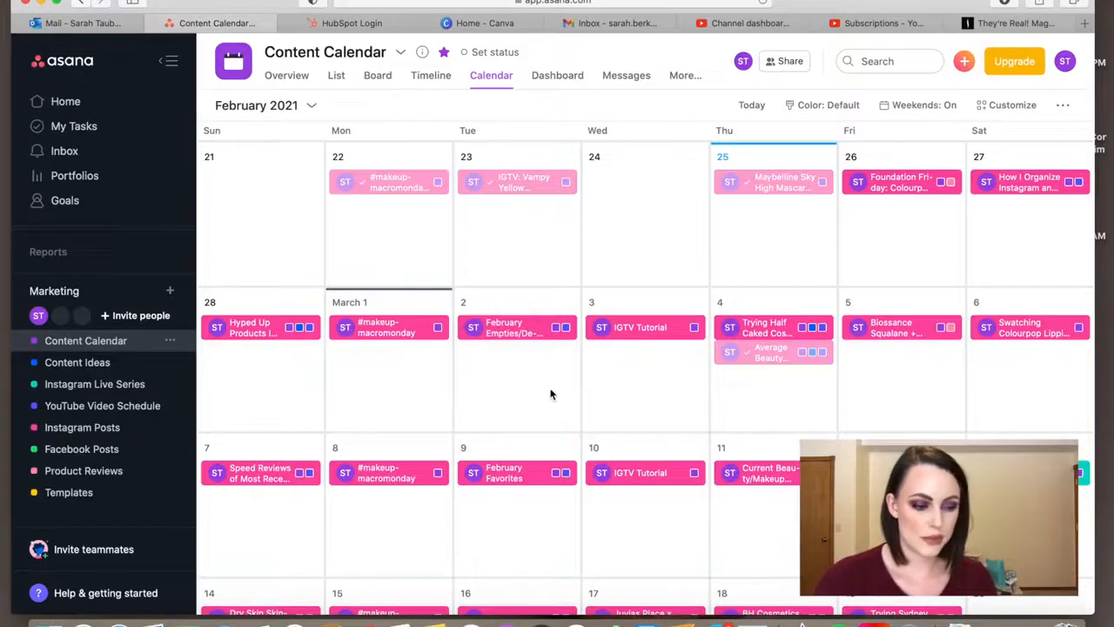
- Open the February 27 task "How I Organize Instagram and YouTube Content", read through its description notes, and close it
{"action": "left_click", "coordinate": [1020, 184]}
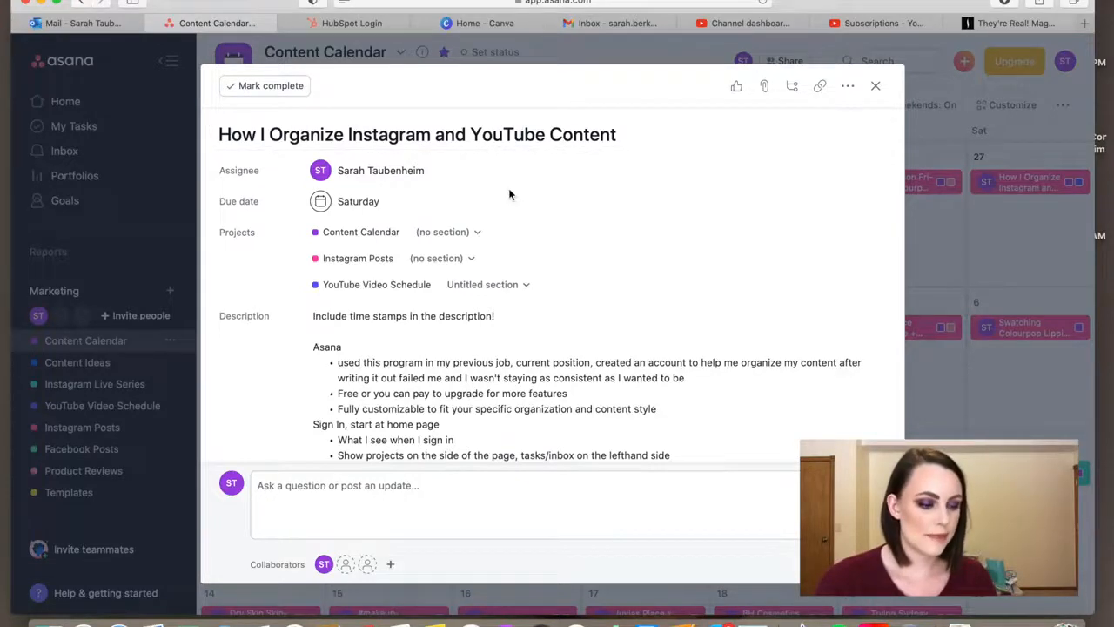
{"action": "scroll", "coordinate": [511, 195], "scroll_direction": "down", "scroll_amount": 1}
{"action": "scroll", "coordinate": [511, 195], "scroll_direction": "up", "scroll_amount": 1}
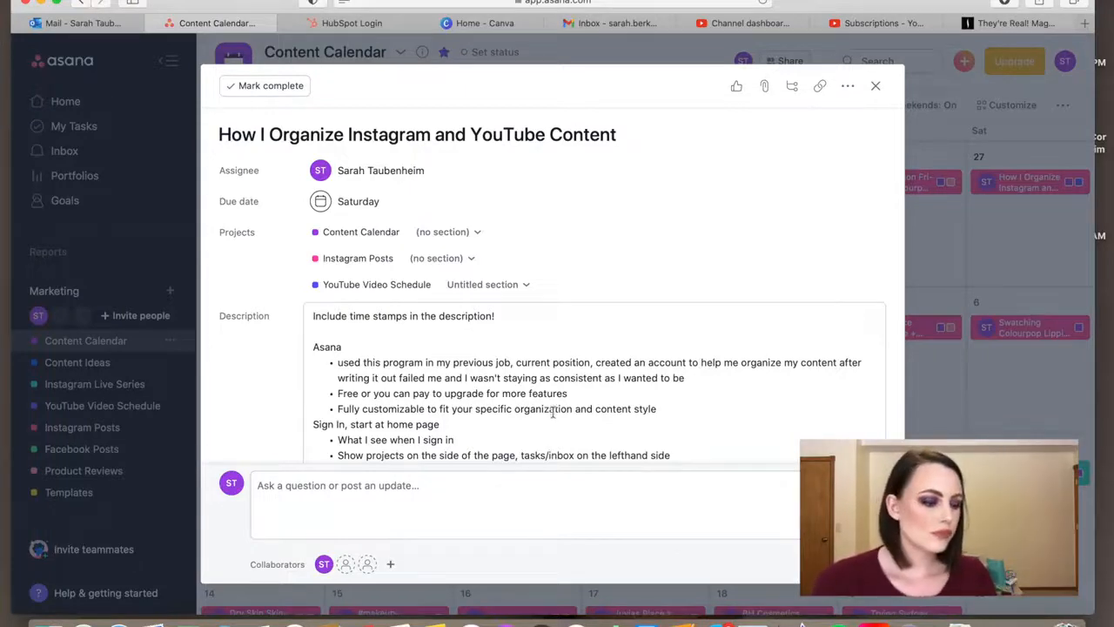
{"action": "scroll", "coordinate": [475, 412], "scroll_direction": "down", "scroll_amount": 1}
{"action": "scroll", "coordinate": [474, 412], "scroll_direction": "down", "scroll_amount": 2}
{"action": "scroll", "coordinate": [474, 412], "scroll_direction": "up", "scroll_amount": 2}
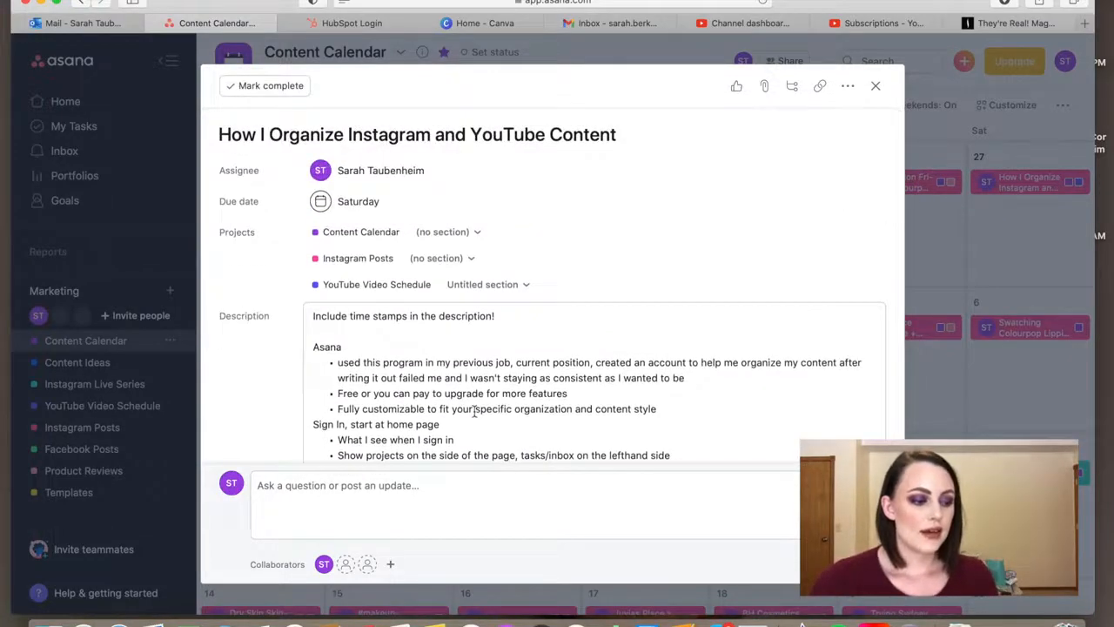
{"action": "scroll", "coordinate": [474, 412], "scroll_direction": "down", "scroll_amount": 15}
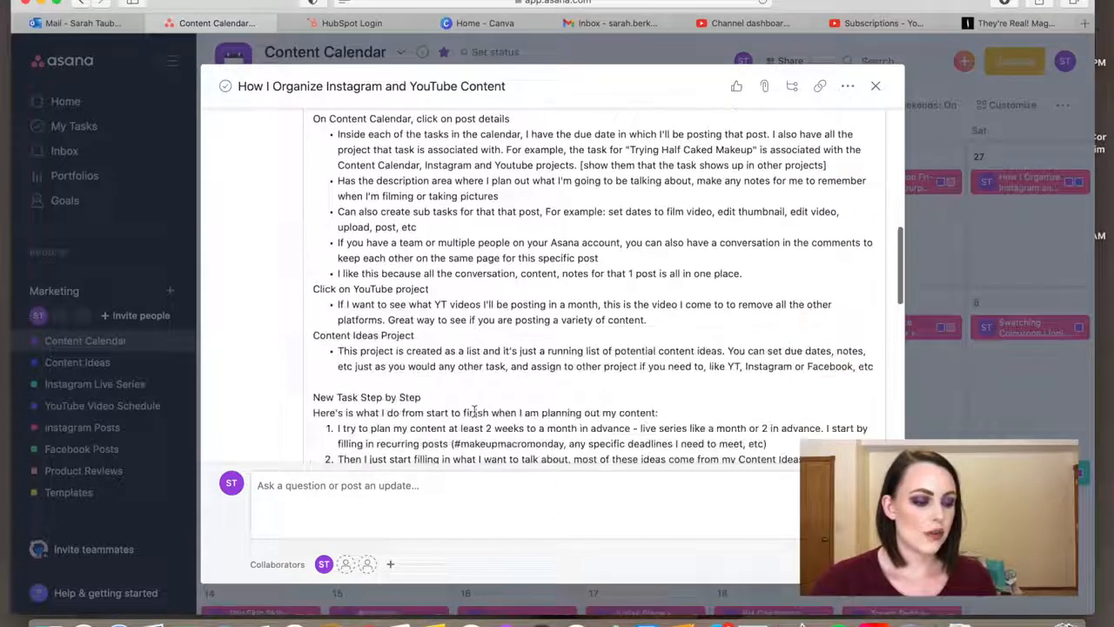
{"action": "scroll", "coordinate": [474, 412], "scroll_direction": "down", "scroll_amount": 10}
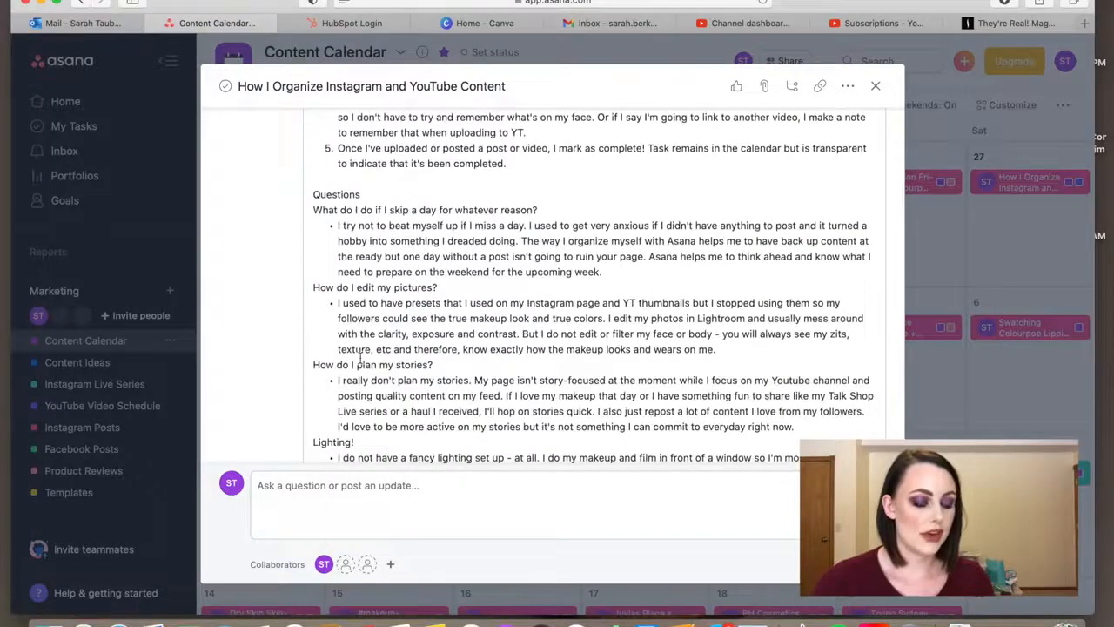
{"action": "scroll", "coordinate": [359, 357], "scroll_direction": "down", "scroll_amount": 5}
{"action": "scroll", "coordinate": [364, 359], "scroll_direction": "up", "scroll_amount": 15}
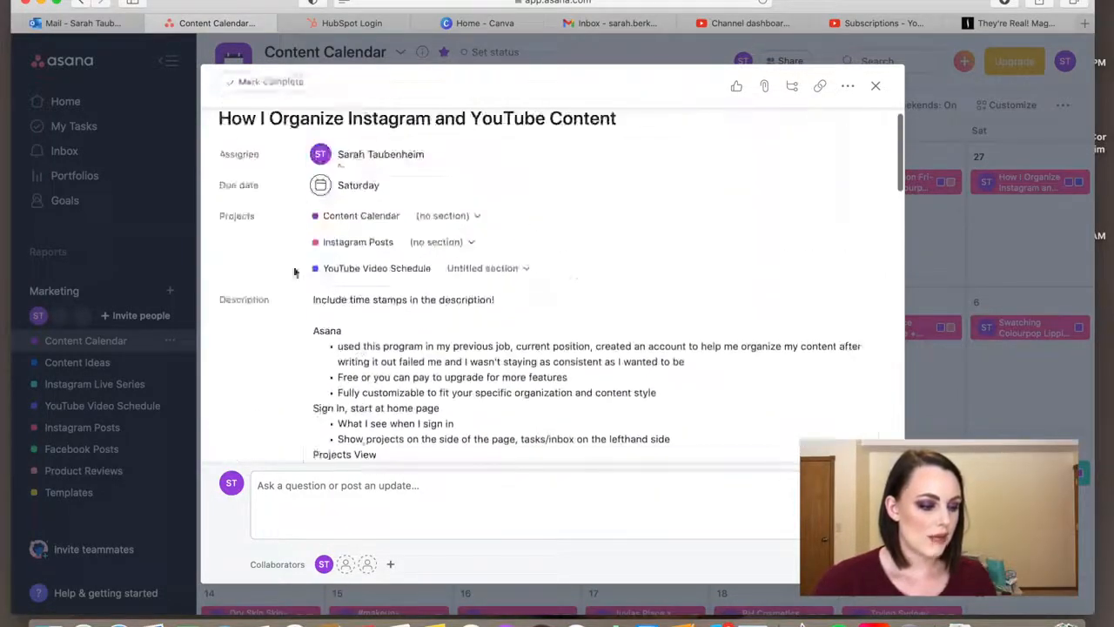
{"action": "scroll", "coordinate": [412, 311], "scroll_direction": "down", "scroll_amount": 2}
{"action": "scroll", "coordinate": [412, 311], "scroll_direction": "down", "scroll_amount": 3}
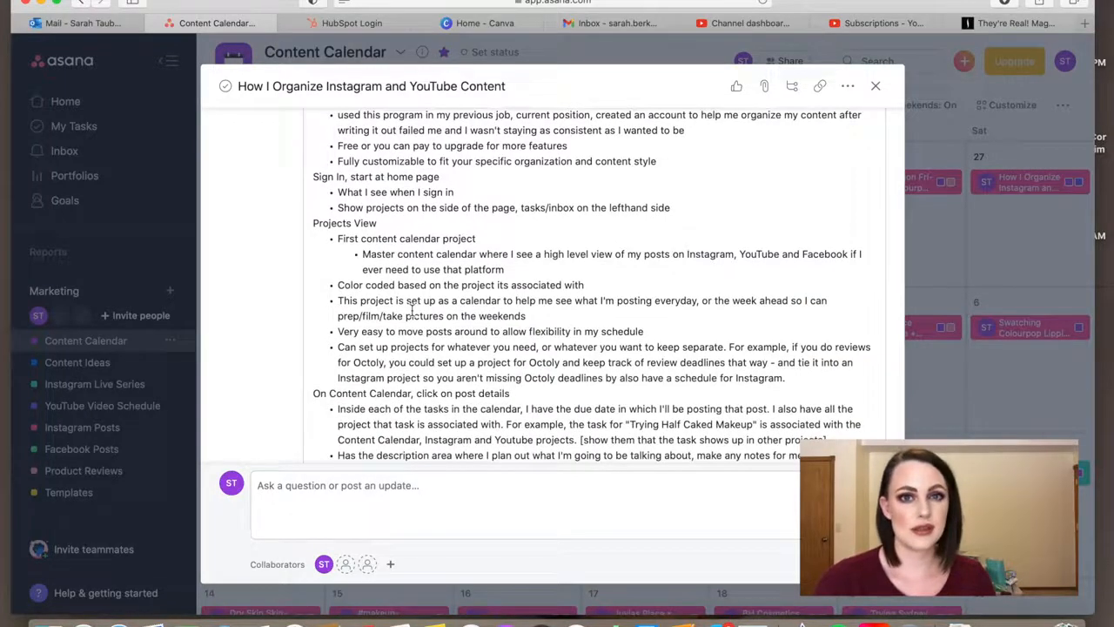
{"action": "scroll", "coordinate": [412, 310], "scroll_direction": "up", "scroll_amount": 1}
{"action": "scroll", "coordinate": [413, 311], "scroll_direction": "down", "scroll_amount": 2}
{"action": "scroll", "coordinate": [412, 311], "scroll_direction": "down", "scroll_amount": 2}
{"action": "scroll", "coordinate": [413, 311], "scroll_direction": "down", "scroll_amount": 3}
{"action": "scroll", "coordinate": [413, 311], "scroll_direction": "up", "scroll_amount": 15}
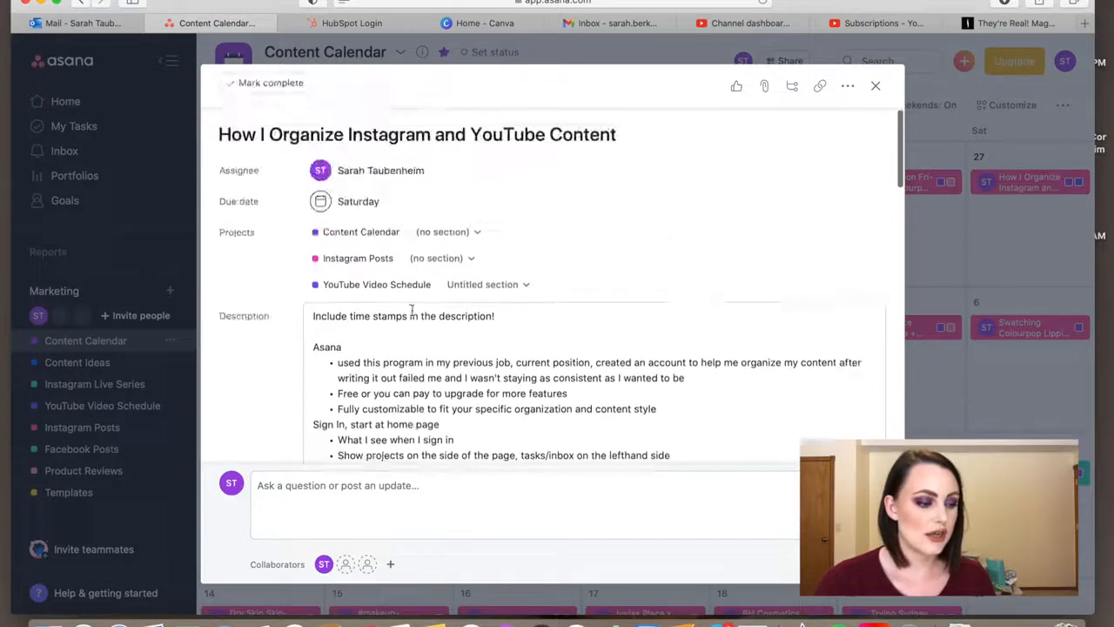
{"action": "left_click", "coordinate": [875, 85]}
- Open the March 4 task "Trying Half Caked Cosmetics Products" and examine its due date, linked projects and description
{"action": "left_click", "coordinate": [766, 328]}
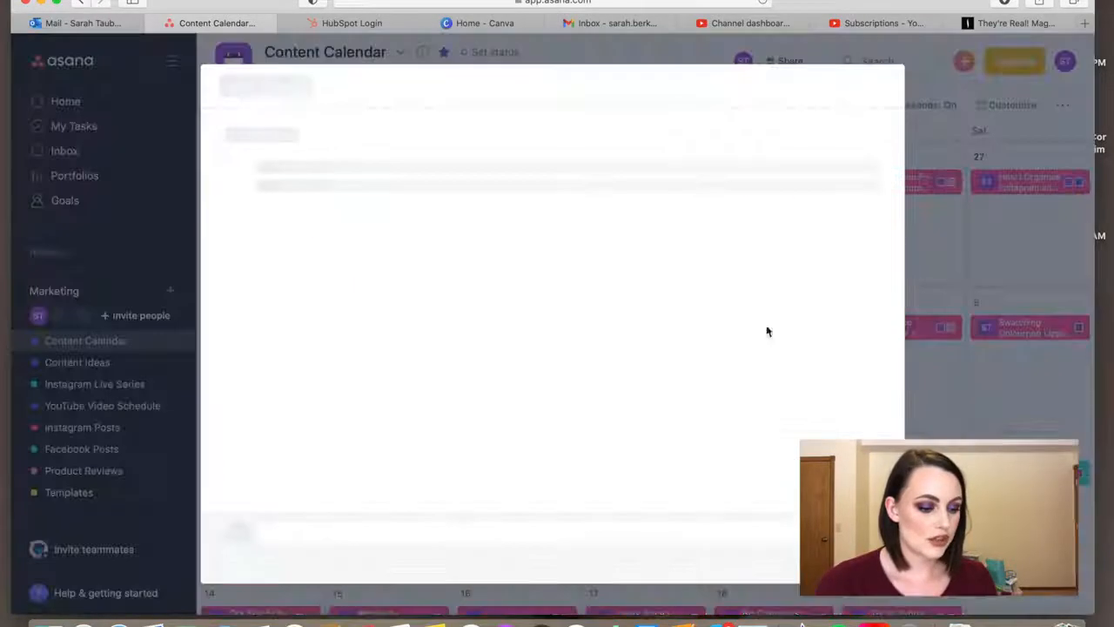
{"action": "scroll", "coordinate": [366, 217], "scroll_direction": "down", "scroll_amount": 4}
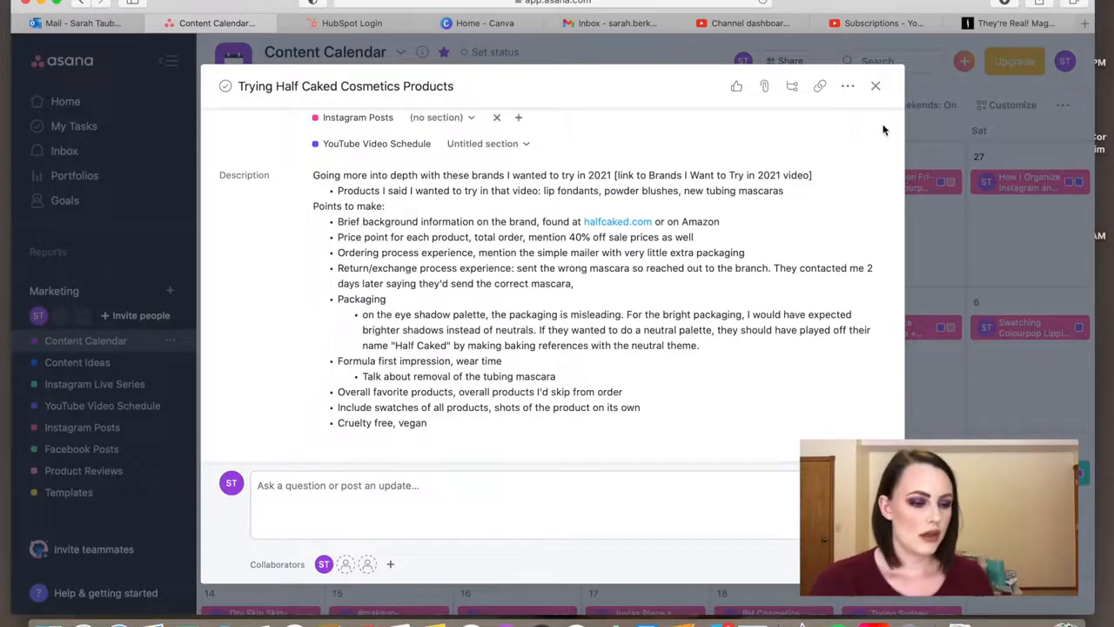
{"action": "scroll", "coordinate": [604, 269], "scroll_direction": "up", "scroll_amount": 4}
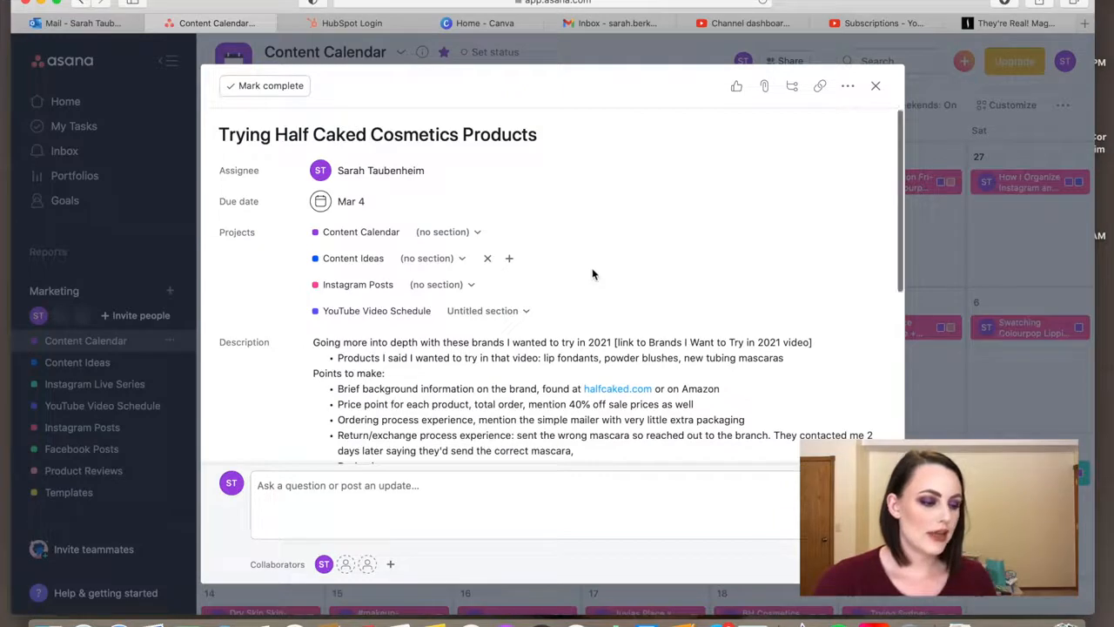
{"action": "scroll", "coordinate": [598, 275], "scroll_direction": "down", "scroll_amount": 1}
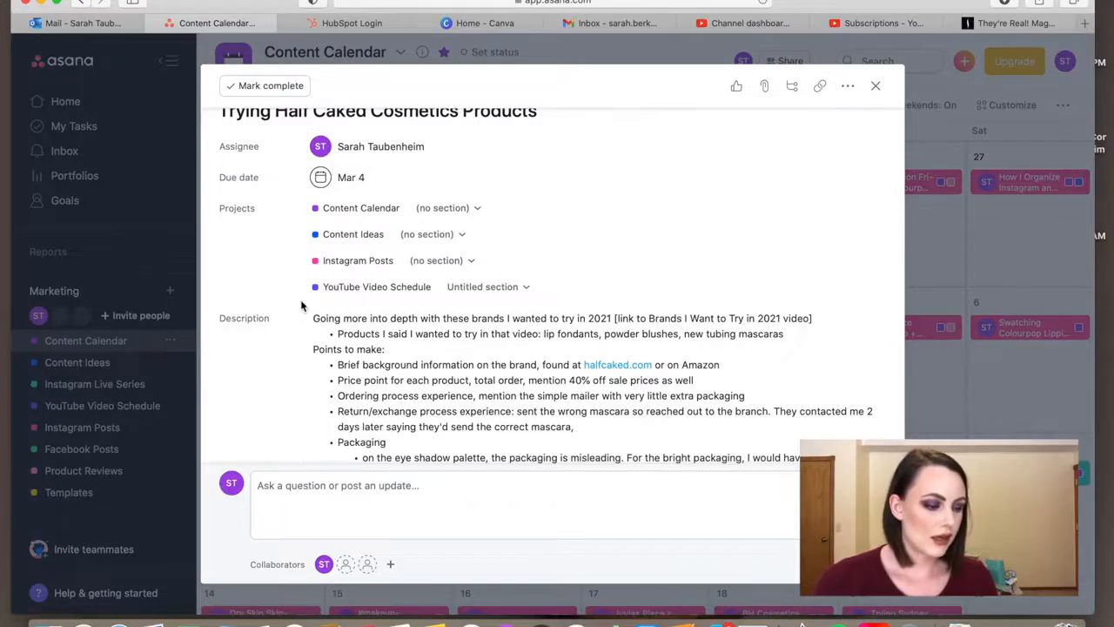
{"action": "scroll", "coordinate": [309, 270], "scroll_direction": "up", "scroll_amount": 1}
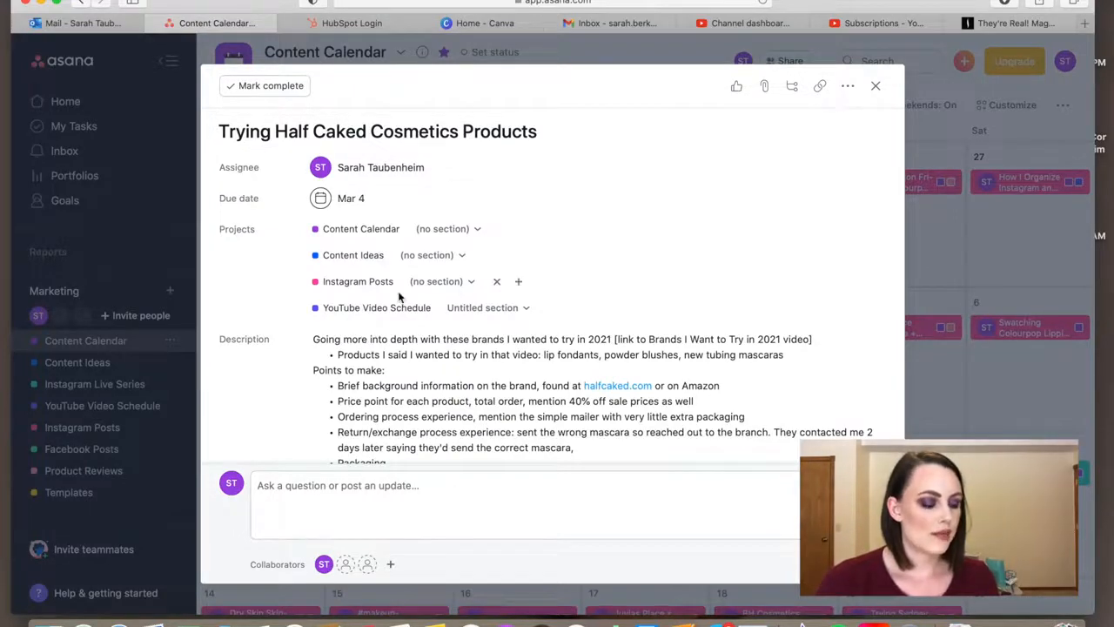
{"action": "scroll", "coordinate": [399, 298], "scroll_direction": "down", "scroll_amount": 5}
{"action": "scroll", "coordinate": [399, 298], "scroll_direction": "up", "scroll_amount": 5}
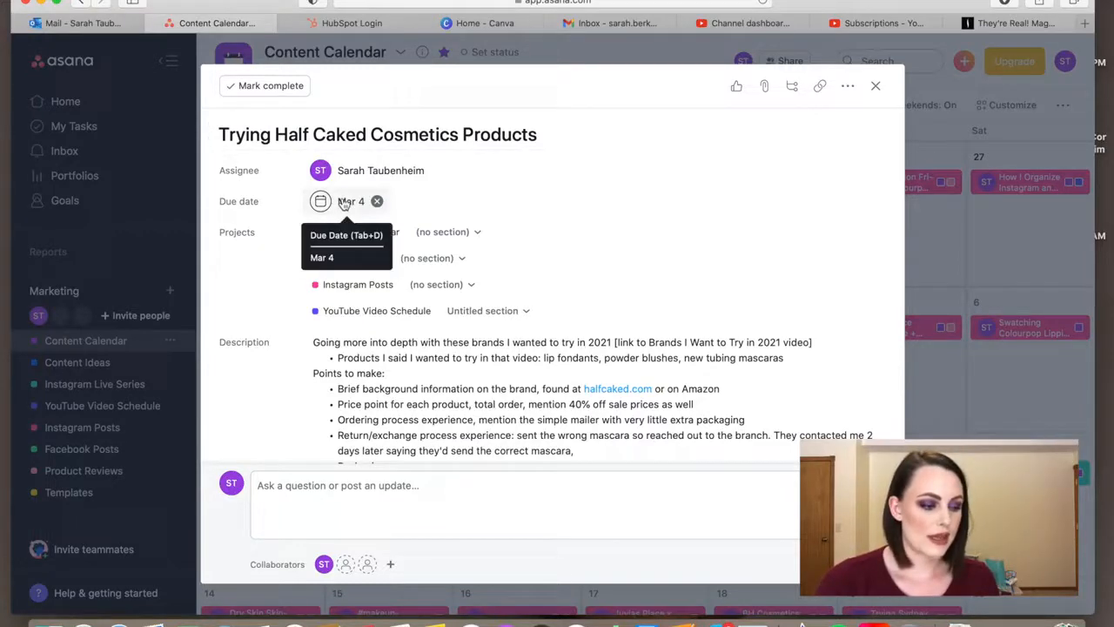
{"action": "scroll", "coordinate": [470, 284], "scroll_direction": "down", "scroll_amount": 6}
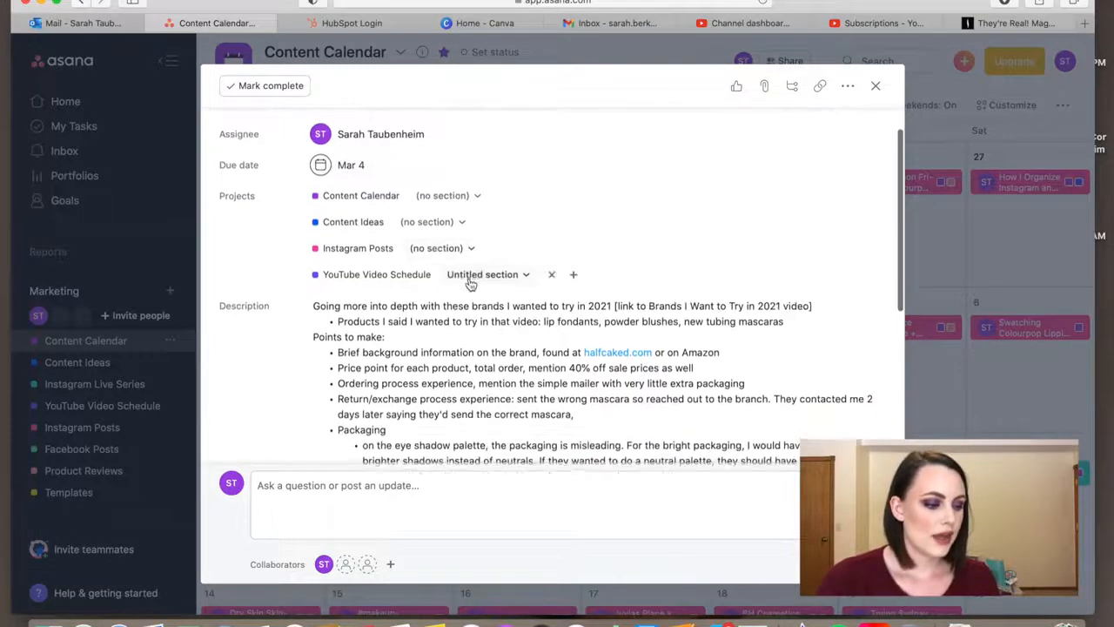
- Add the subtasks "Film video" and "Edit video" to the Half Caked Cosmetics task
{"action": "scroll", "coordinate": [470, 285], "scroll_direction": "down", "scroll_amount": 1}
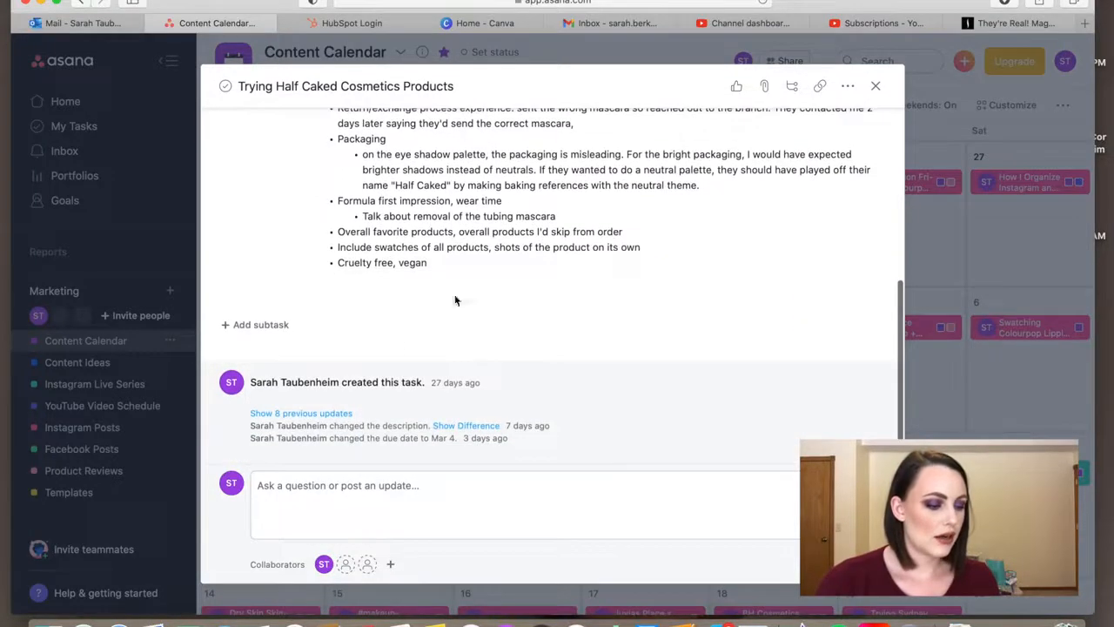
{"action": "left_click", "coordinate": [261, 325]}
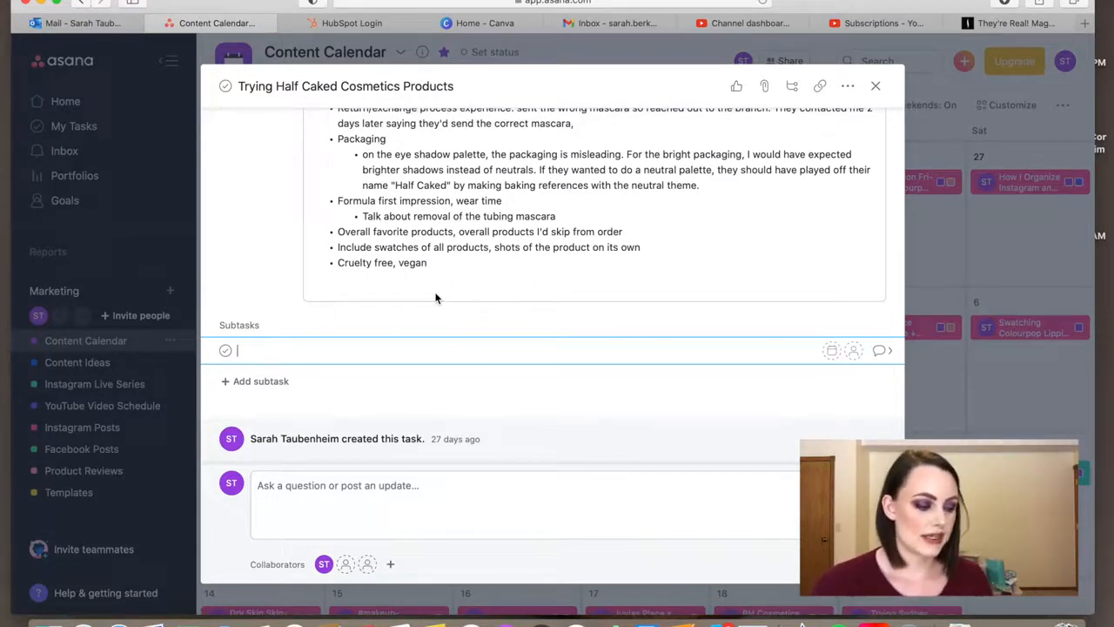
{"action": "type", "text": "Film video"}
{"action": "key", "text": "Return"}
{"action": "type", "text": "Edit"}
{"action": "key", "text": "Return"}
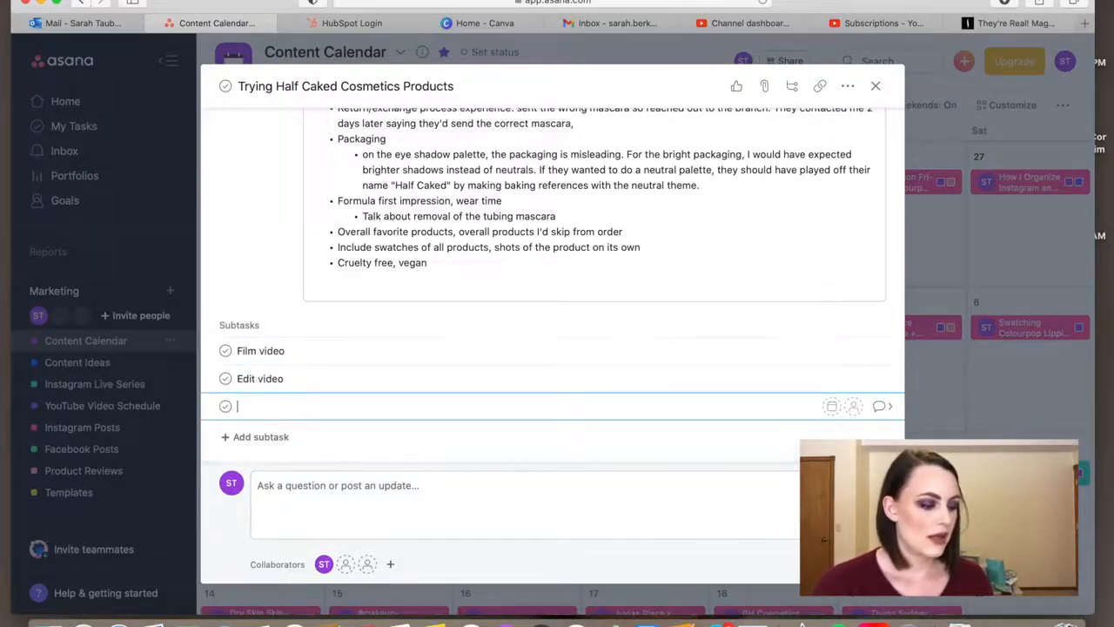
- Add a third subtask named "Upload to YT"
{"action": "type", "text": "Upload to"}
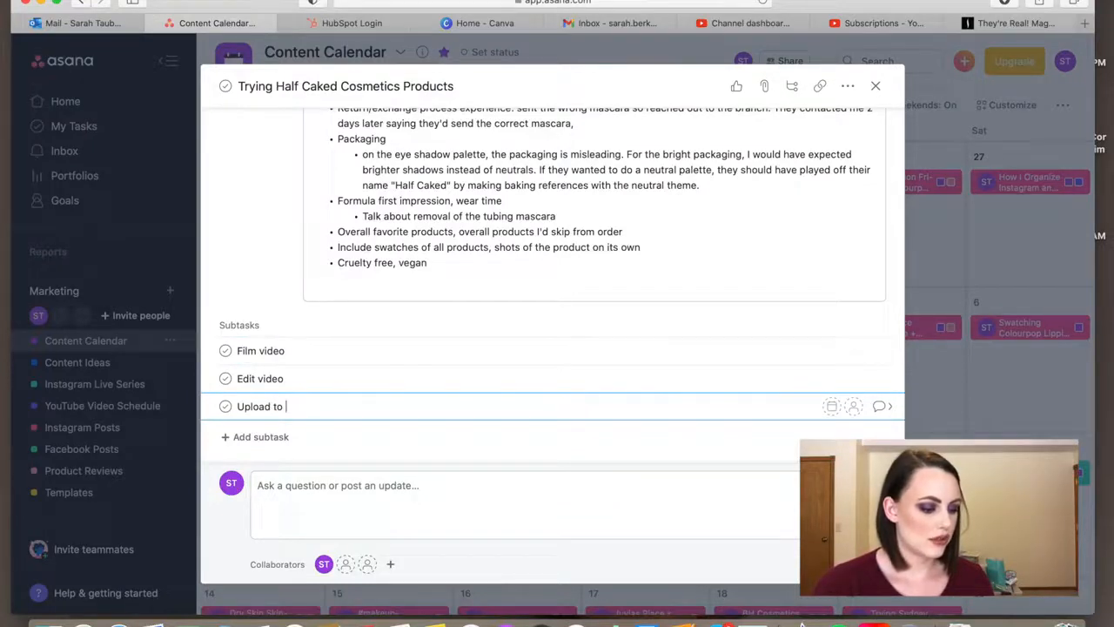
{"action": "type", "text": " UT"}
{"action": "key", "text": "BackSpace"}
{"action": "key", "text": "BackSpace"}
{"action": "type", "text": "T"}
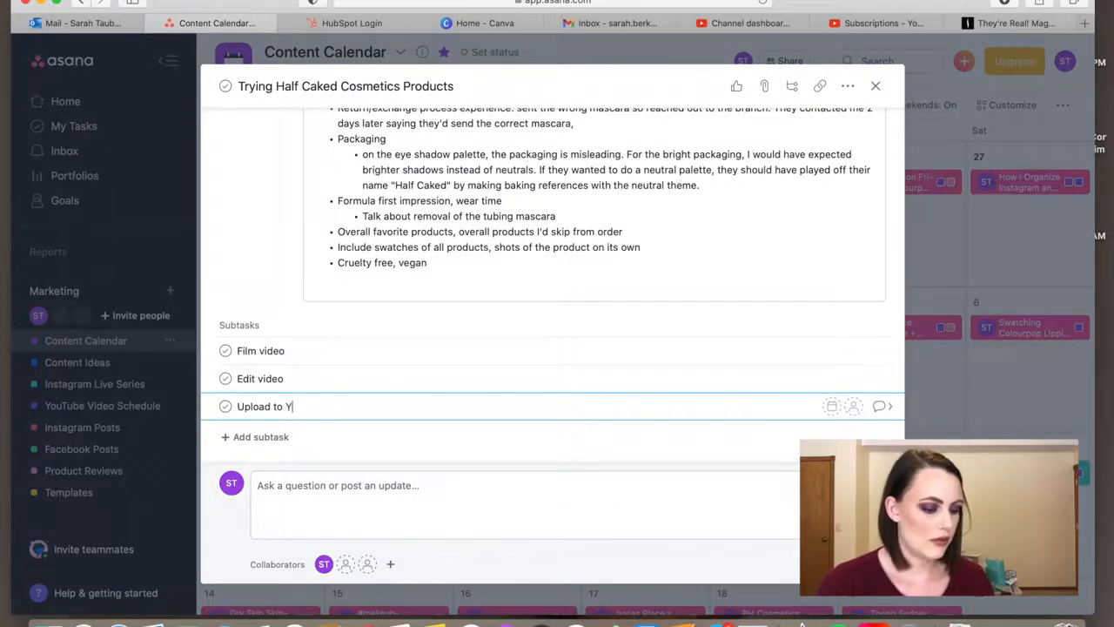
{"action": "key", "text": "Return"}
- Add the subtasks "Fill out the description box" and "Create Insta post" after the upload subtask
{"action": "type", "text": "Fill out the d"}
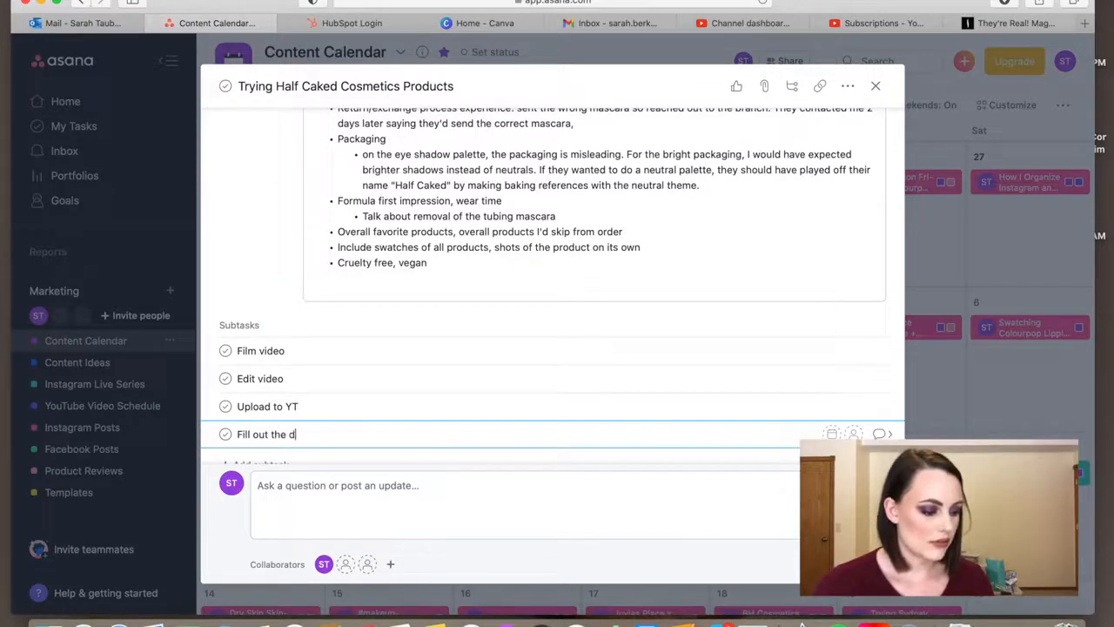
{"action": "type", "text": "escription box"}
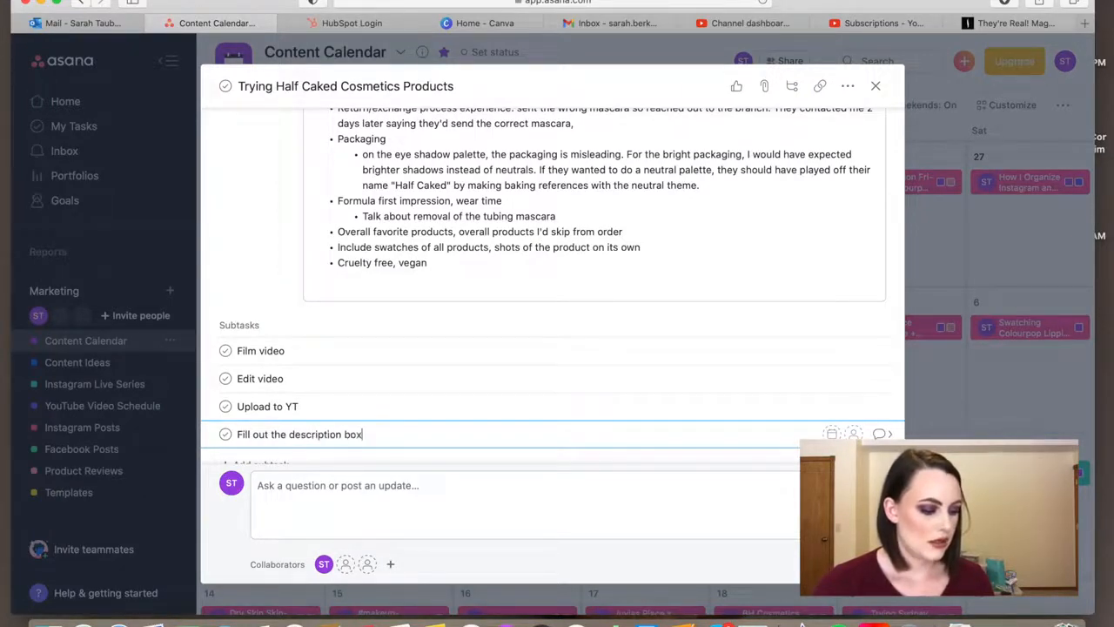
{"action": "key", "text": "Return"}
{"action": "type", "text": "Create Insta post"}
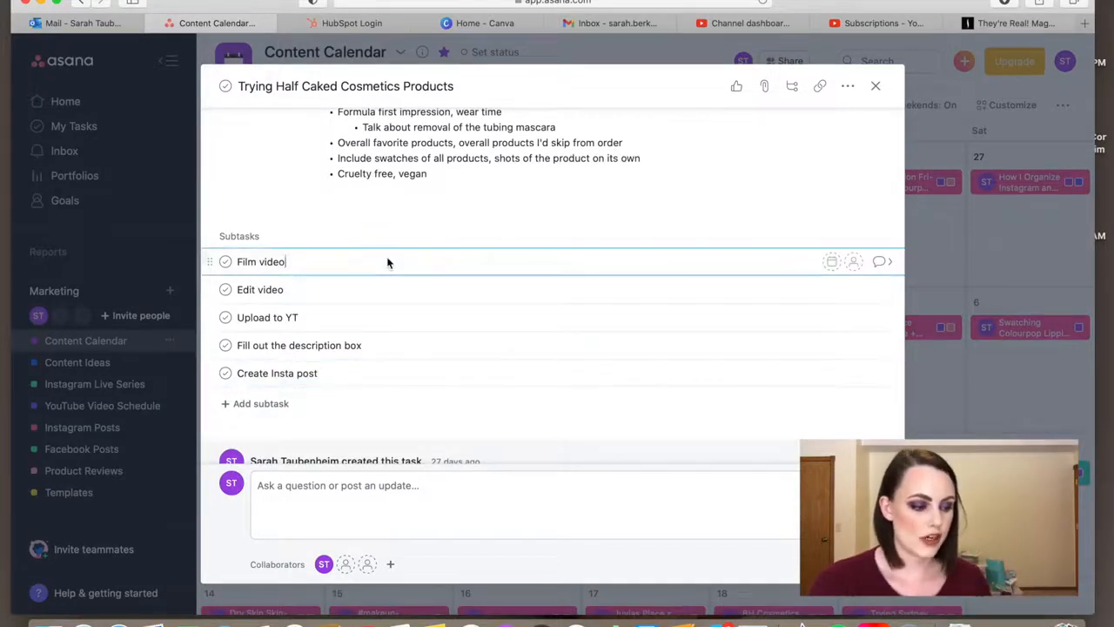
- Set the "Film video" subtask's due date to 02/27/21 and assign it to the account owner
{"action": "left_click", "coordinate": [832, 262]}
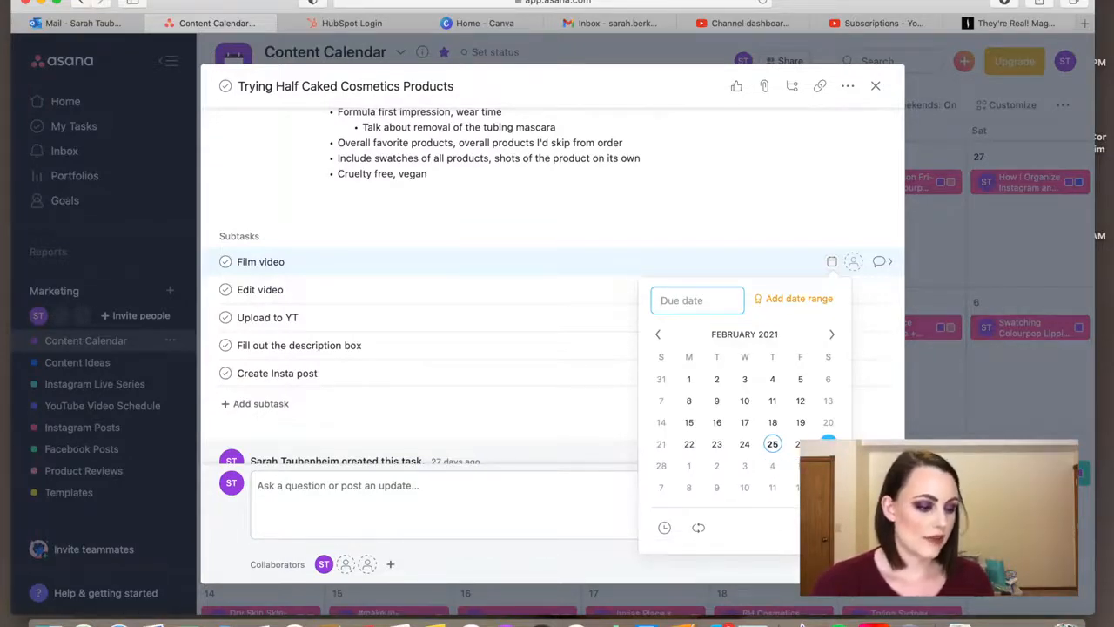
{"action": "left_click", "coordinate": [828, 442]}
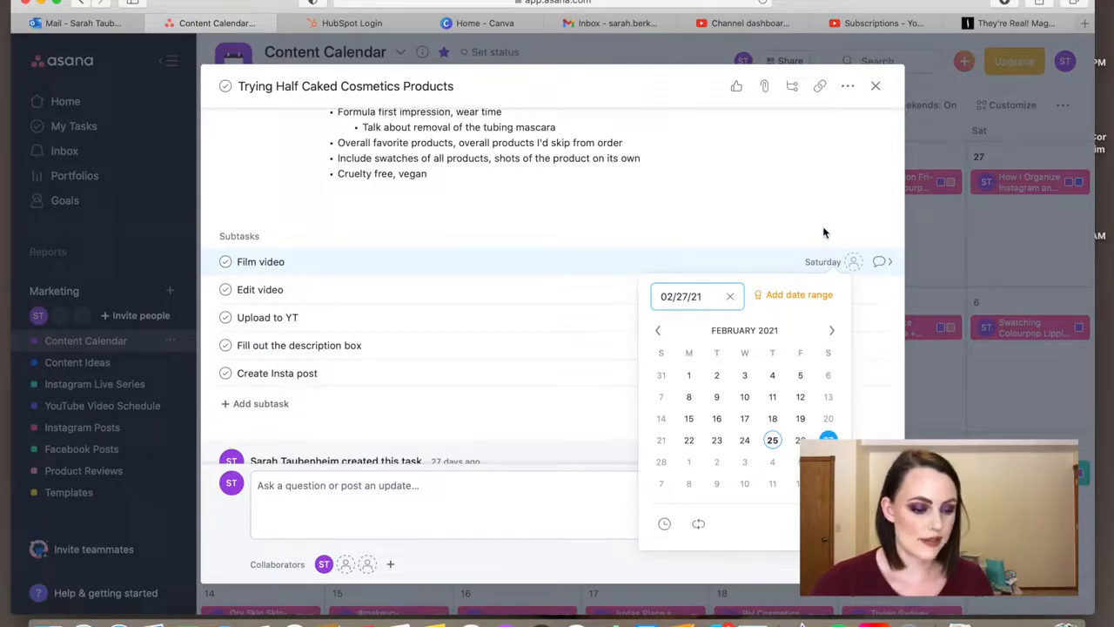
{"action": "left_click", "coordinate": [853, 261]}
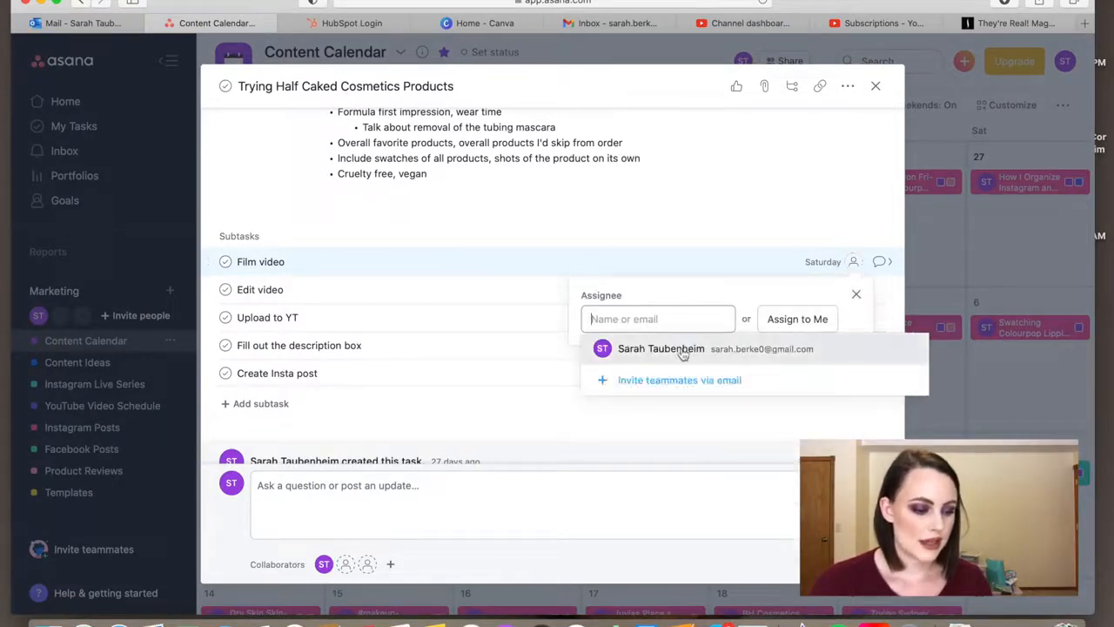
{"action": "left_click", "coordinate": [684, 352]}
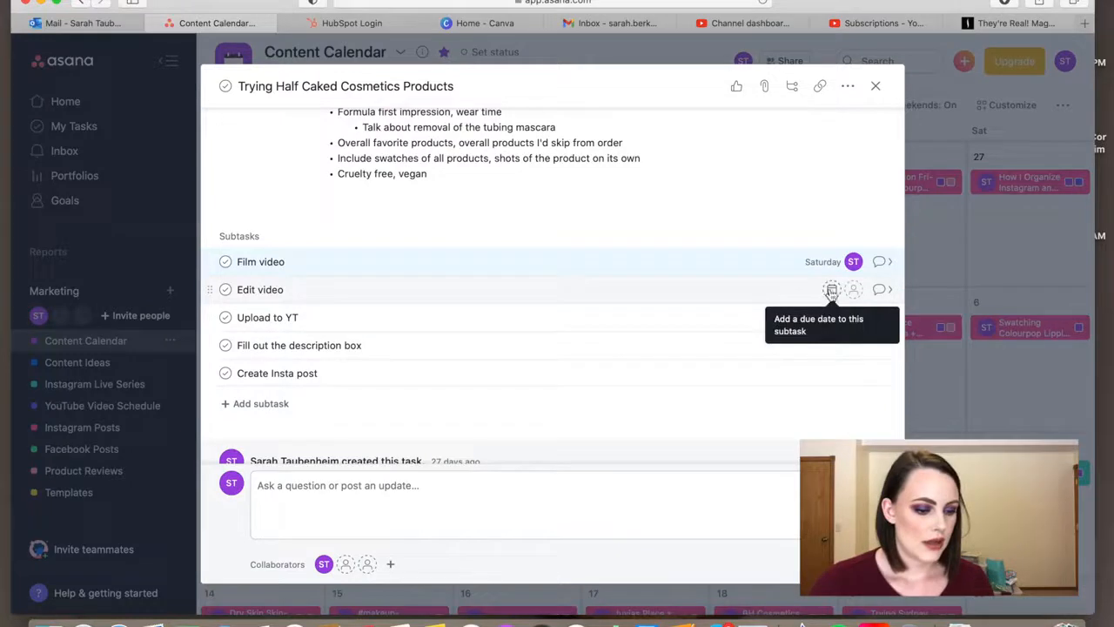
- Set the "Edit video" subtask's due date to 02/28/21 and assign it to the account owner
{"action": "left_click", "coordinate": [831, 291]}
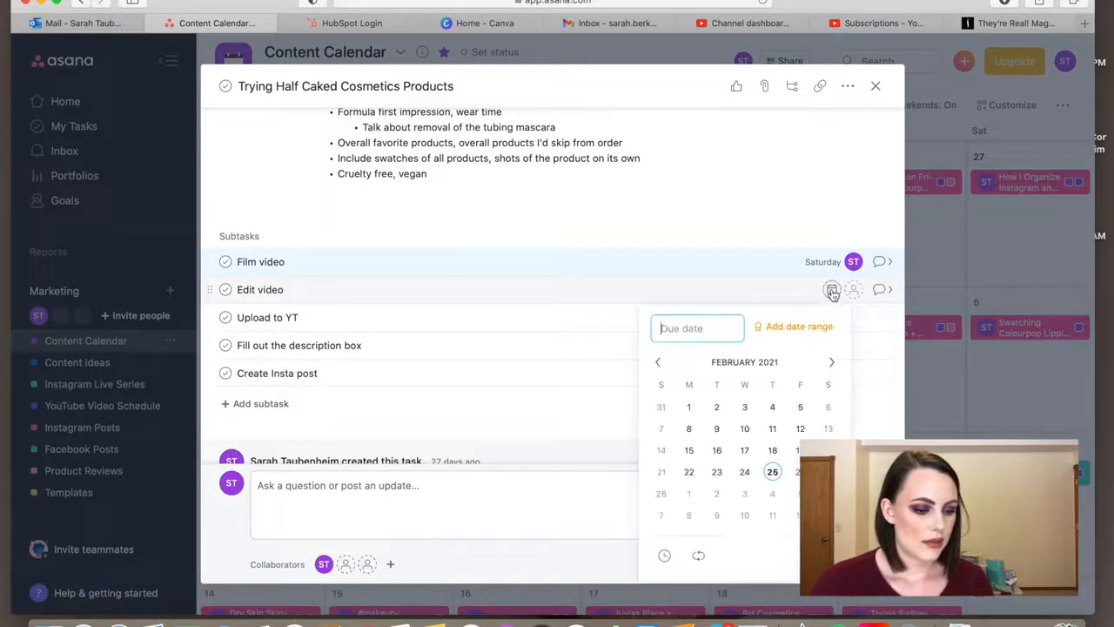
{"action": "left_click", "coordinate": [661, 492]}
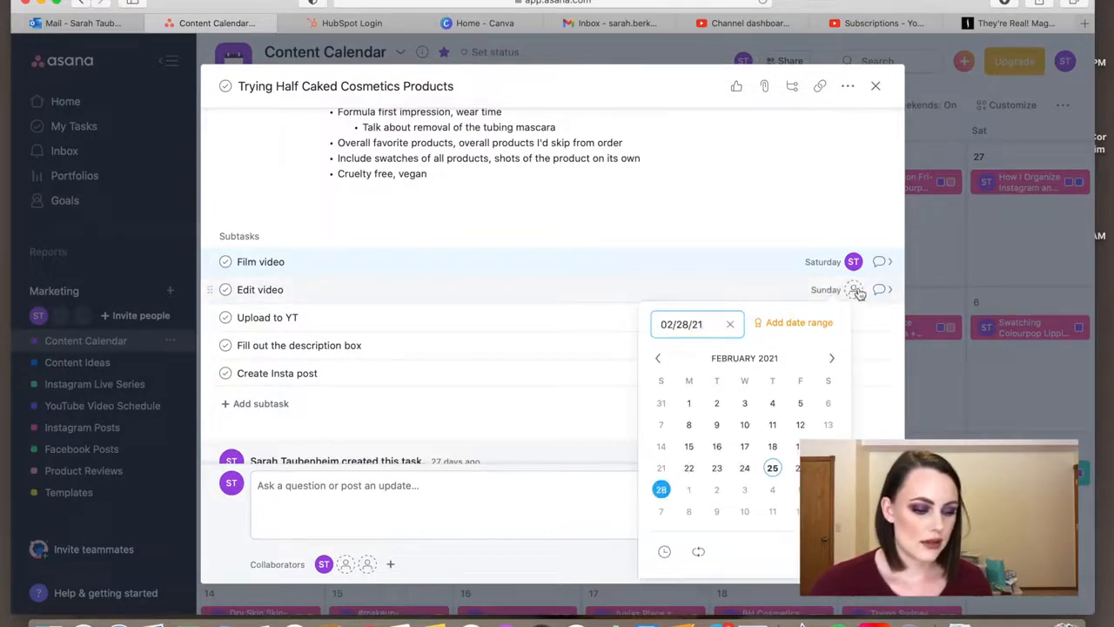
{"action": "left_click", "coordinate": [855, 291]}
{"action": "left_click", "coordinate": [785, 348]}
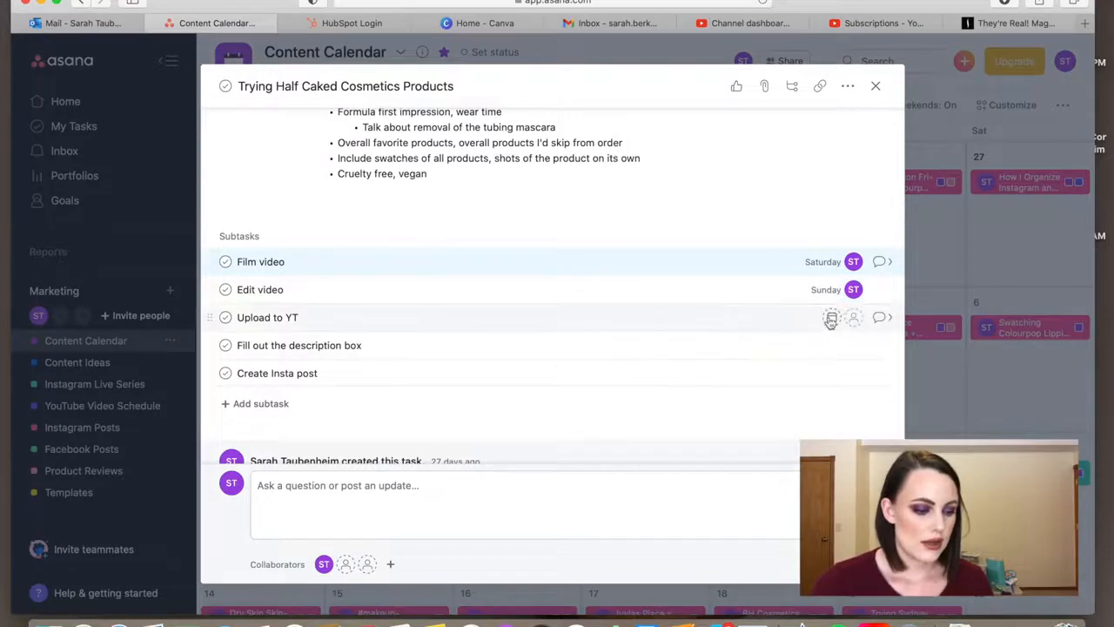
- Set the "Upload to YT" subtask's due date to 03/02/21 and assign it to the account owner
{"action": "left_click", "coordinate": [831, 319]}
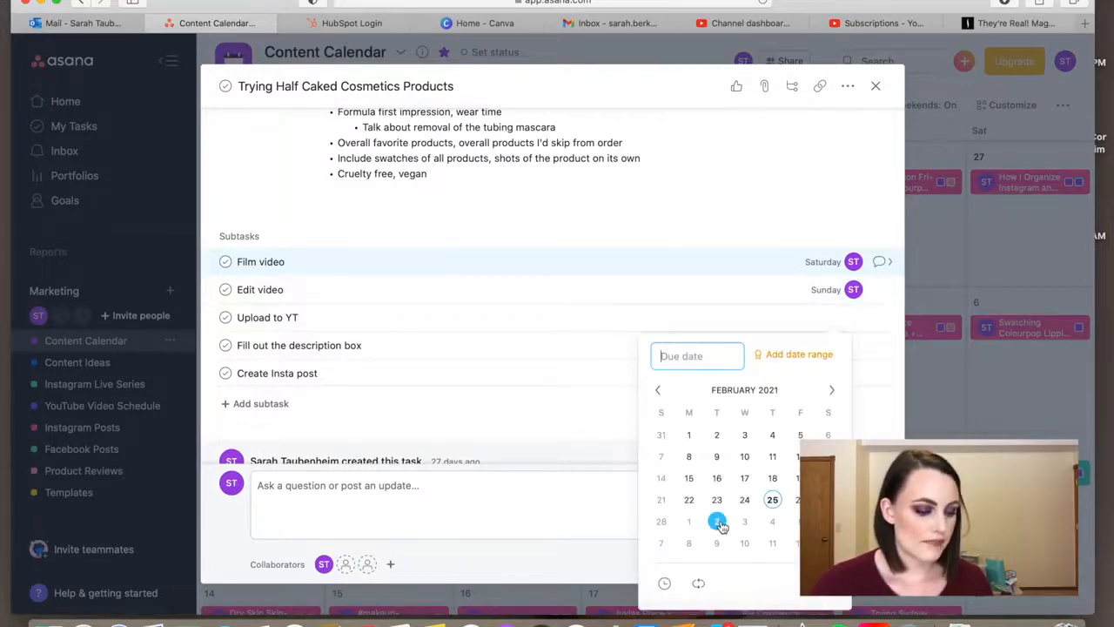
{"action": "left_click", "coordinate": [717, 521]}
{"action": "left_click", "coordinate": [852, 317]}
{"action": "left_click", "coordinate": [808, 376]}
- Give the "Fill out the description box" subtask a due date of 03/02/21 and assign it to the account owner
{"action": "left_click", "coordinate": [831, 345]}
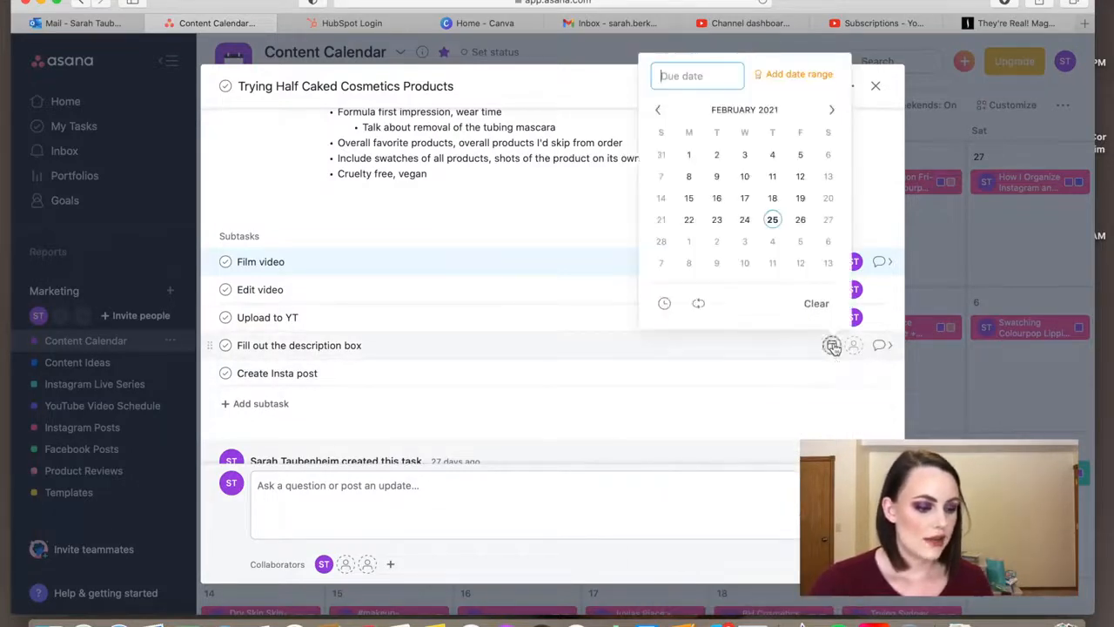
{"action": "left_click", "coordinate": [717, 241]}
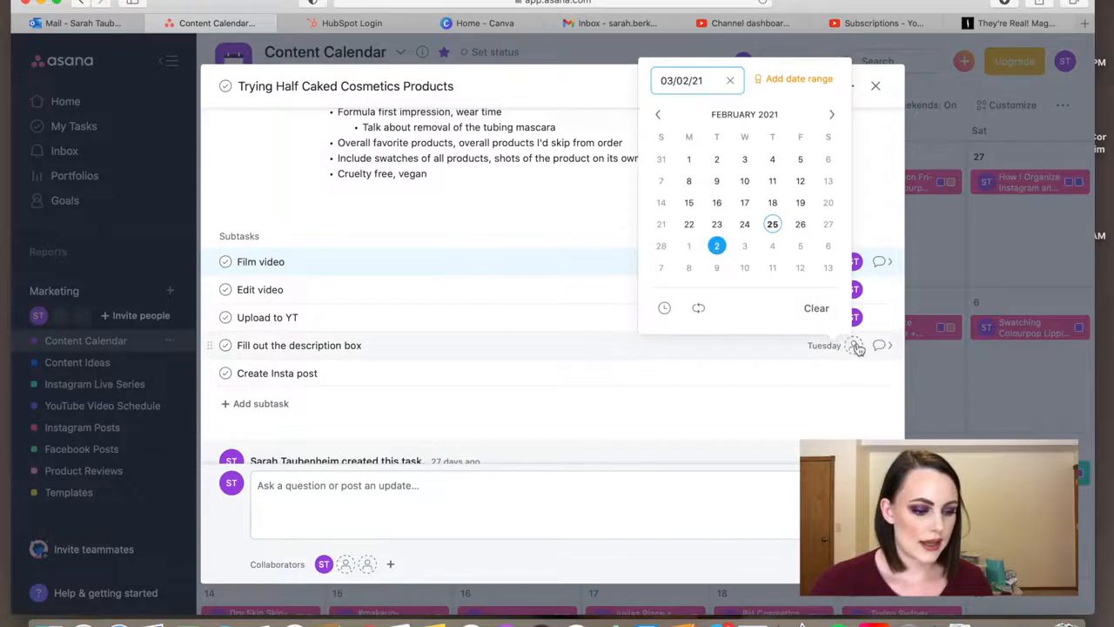
{"action": "left_click", "coordinate": [856, 347]}
{"action": "left_click", "coordinate": [679, 446]}
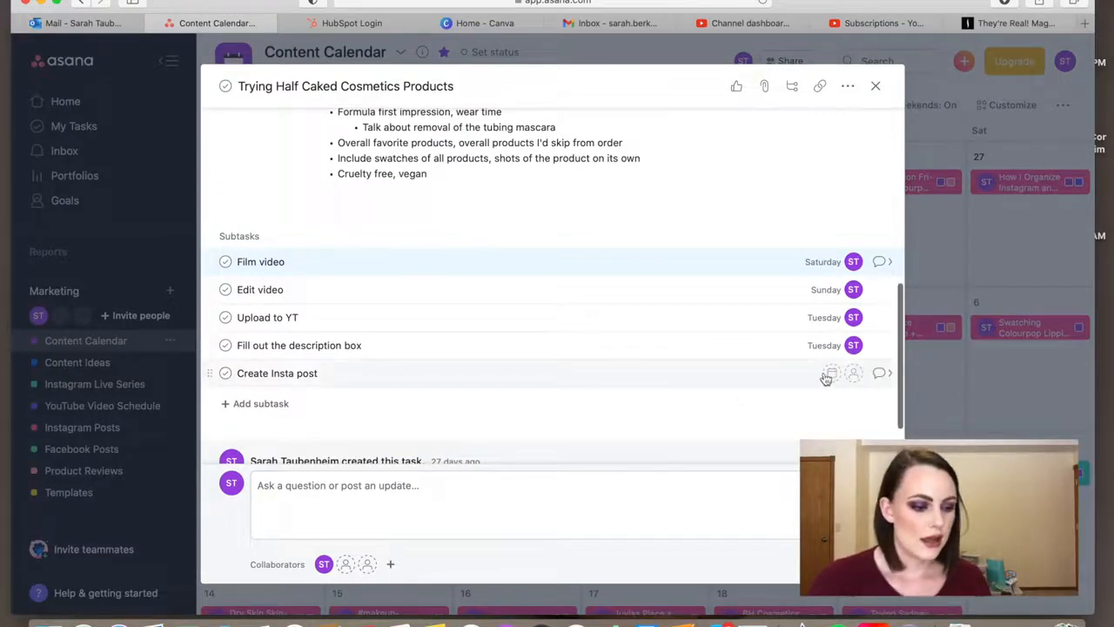
- Set the "Create Insta post" subtask's due date to 03/03/21 and assign it to the account owner
{"action": "left_click", "coordinate": [825, 376]}
{"action": "left_click", "coordinate": [744, 273]}
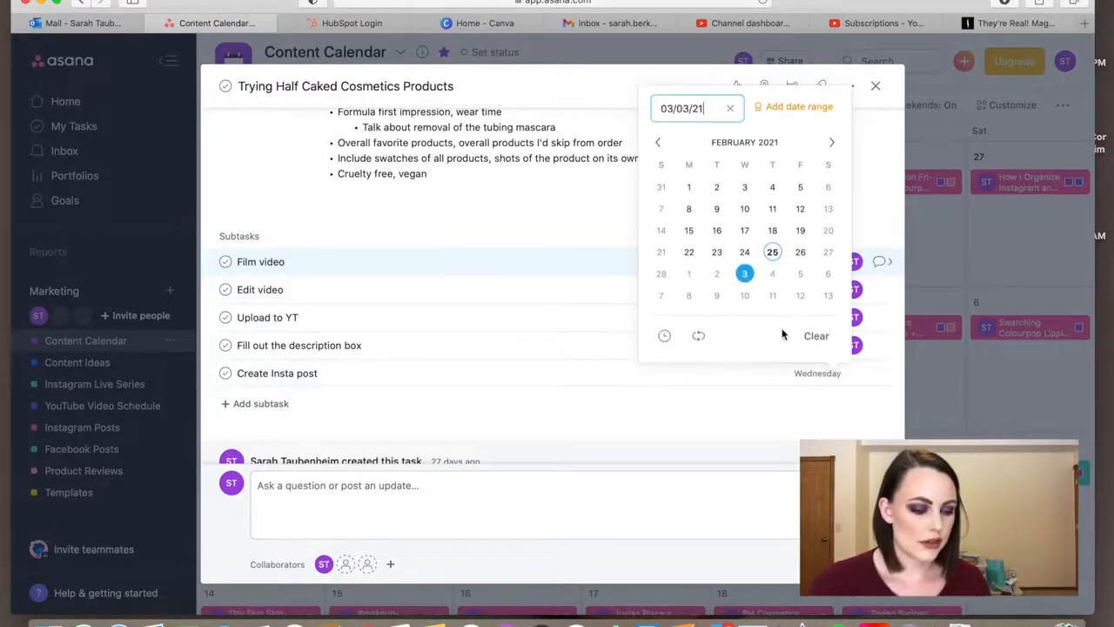
{"action": "left_click", "coordinate": [852, 373]}
{"action": "left_click", "coordinate": [798, 427]}
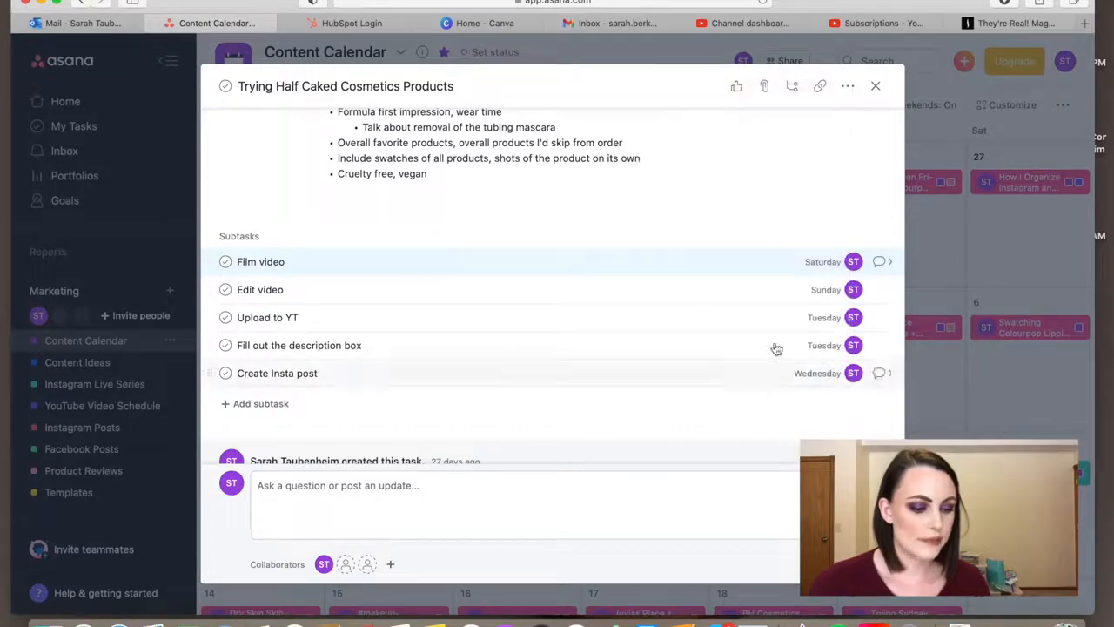
- Review the Half Caked Cosmetics task's projects, description and scheduled subtasks, and close the task
{"action": "scroll", "coordinate": [763, 230], "scroll_direction": "up", "scroll_amount": 2}
{"action": "scroll", "coordinate": [763, 231], "scroll_direction": "down", "scroll_amount": 3}
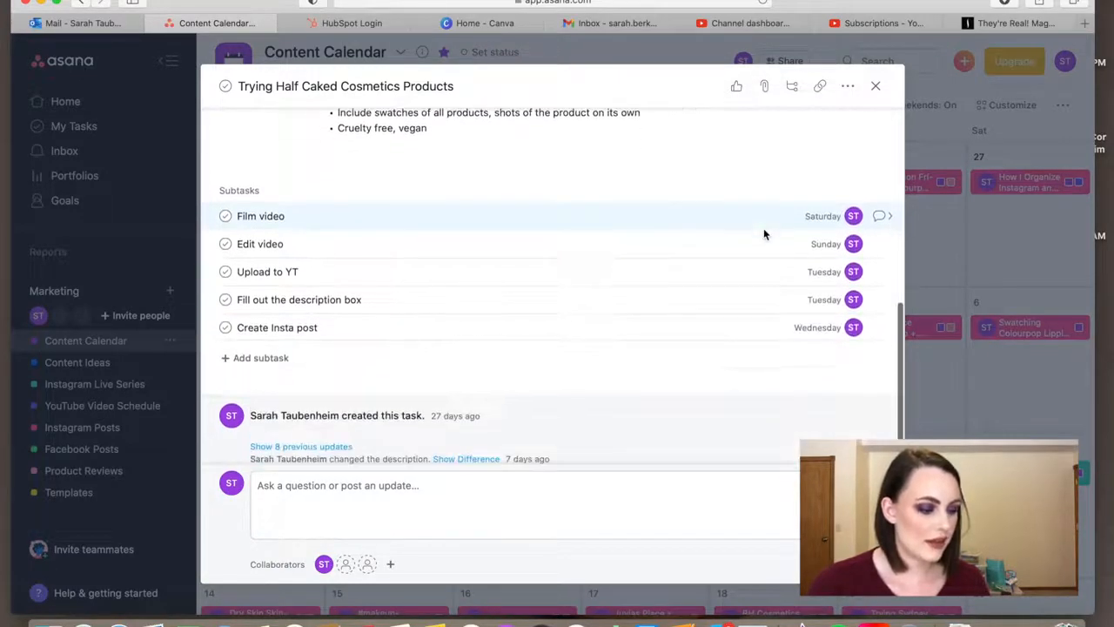
{"action": "scroll", "coordinate": [763, 228], "scroll_direction": "up", "scroll_amount": 5}
{"action": "scroll", "coordinate": [763, 228], "scroll_direction": "down", "scroll_amount": 4}
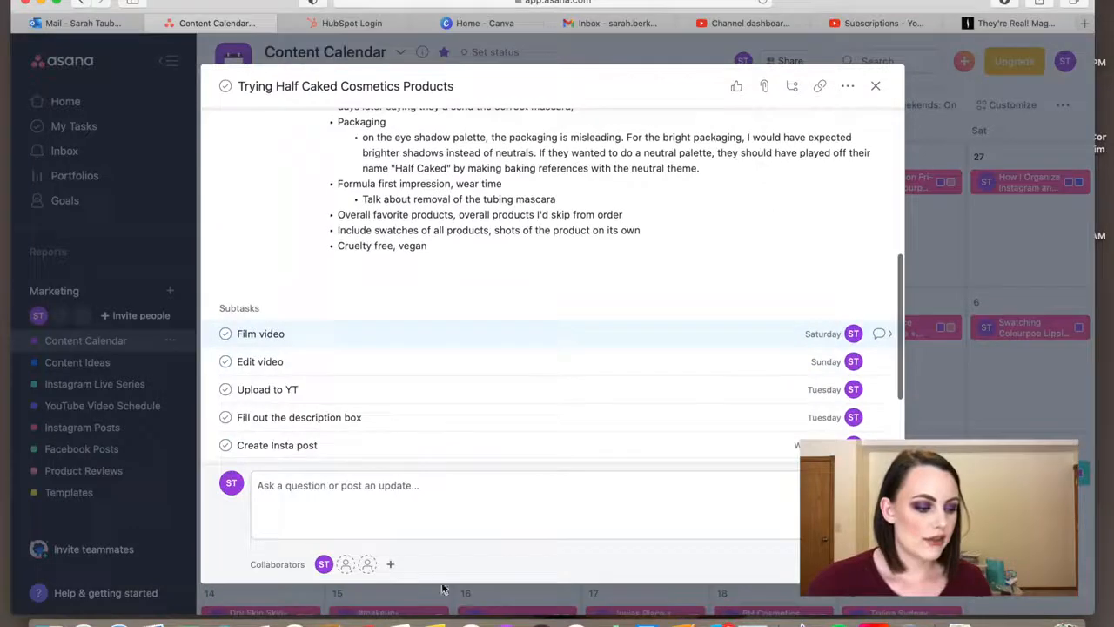
{"action": "scroll", "coordinate": [447, 393], "scroll_direction": "down", "scroll_amount": 1}
{"action": "scroll", "coordinate": [449, 394], "scroll_direction": "up", "scroll_amount": 3}
{"action": "scroll", "coordinate": [449, 394], "scroll_direction": "up", "scroll_amount": 4}
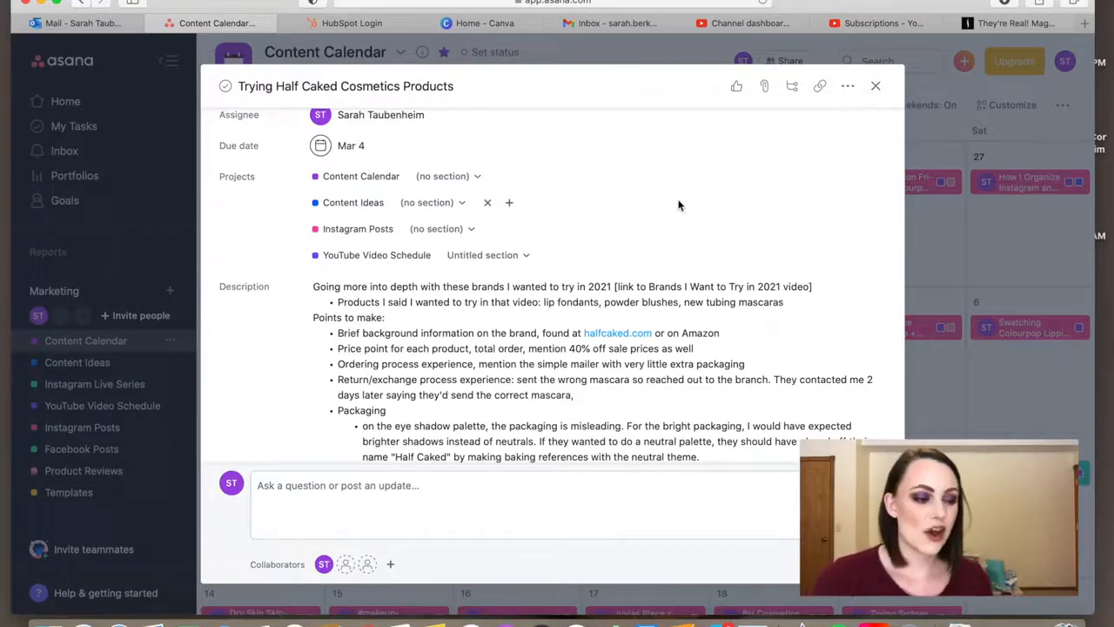
{"action": "scroll", "coordinate": [679, 205], "scroll_direction": "up", "scroll_amount": 2}
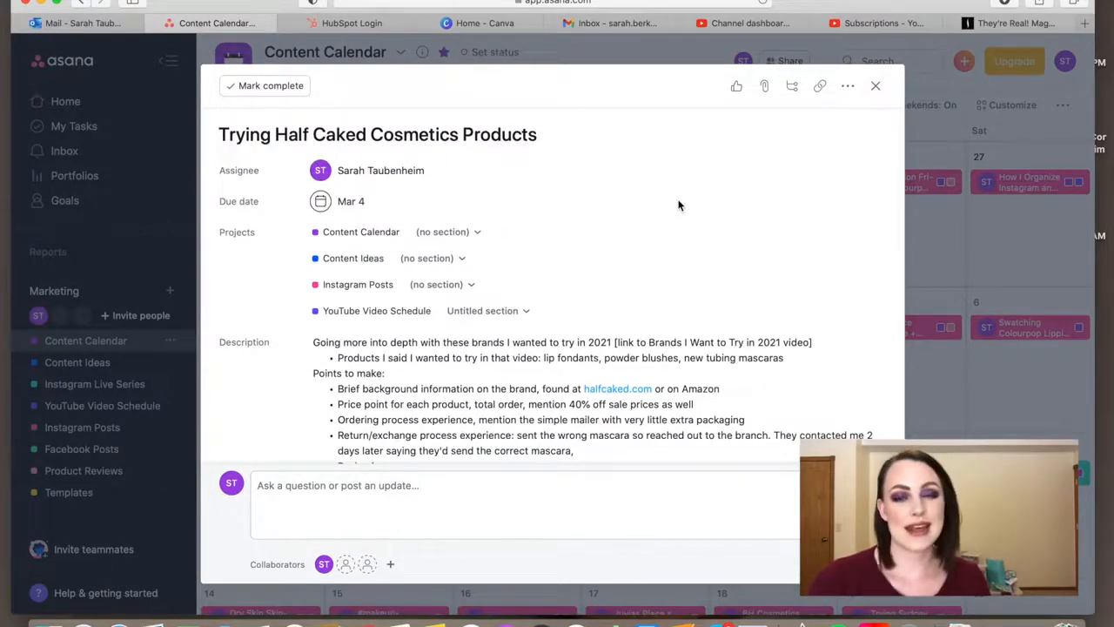
{"action": "scroll", "coordinate": [679, 205], "scroll_direction": "down", "scroll_amount": 10}
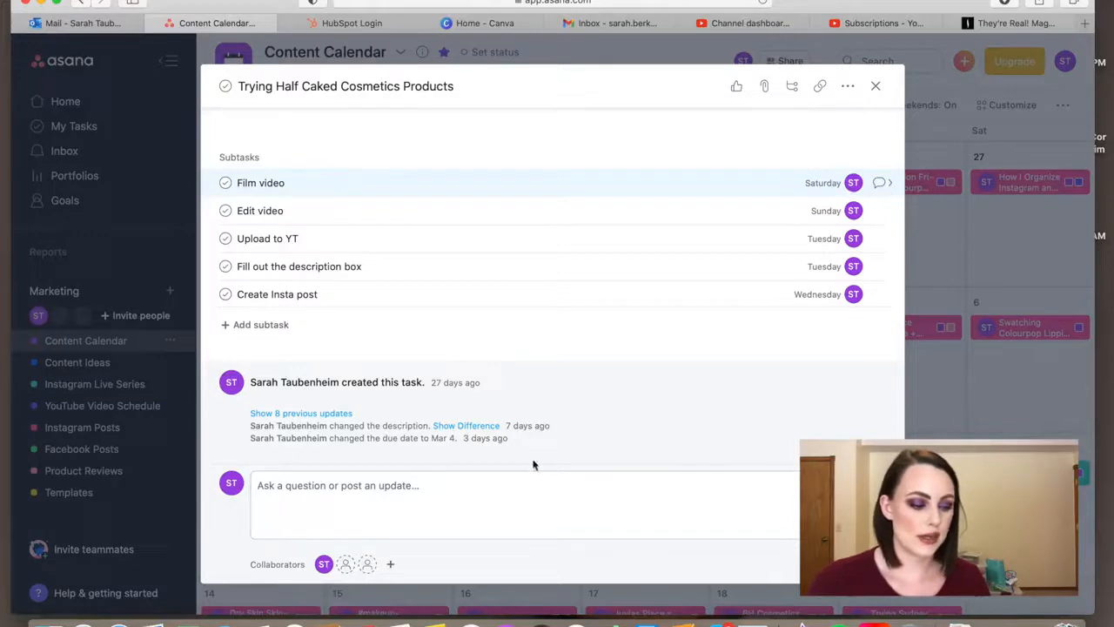
{"action": "left_click", "coordinate": [876, 87]}
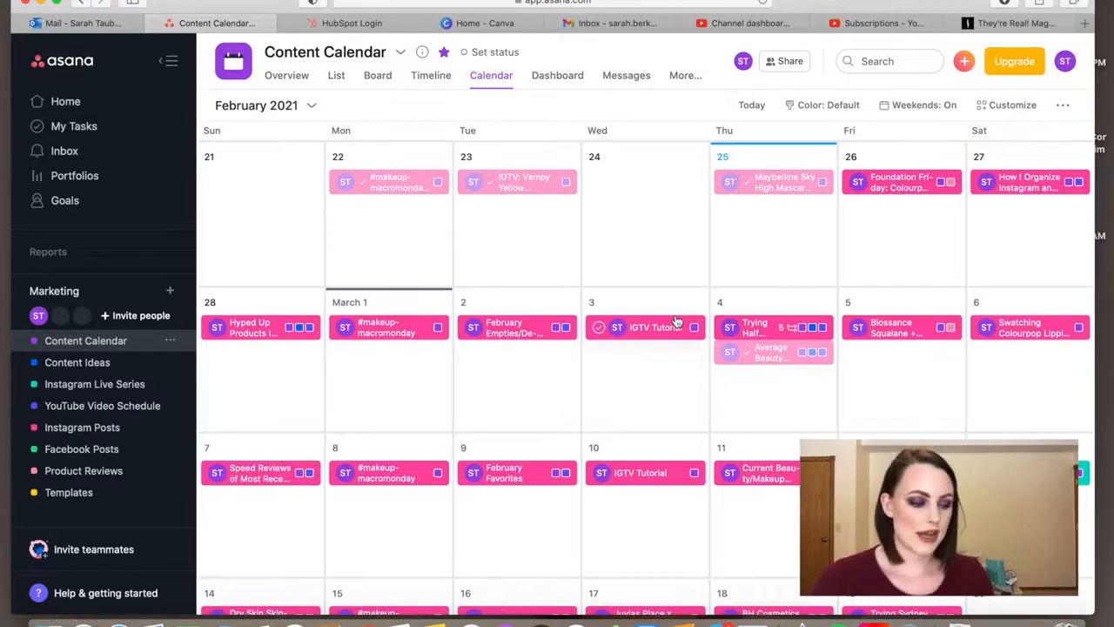
- Mark the Half Caked Cosmetics "Film video" subtask complete from the My Tasks list and dismiss the notification
{"action": "left_click", "coordinate": [95, 124]}
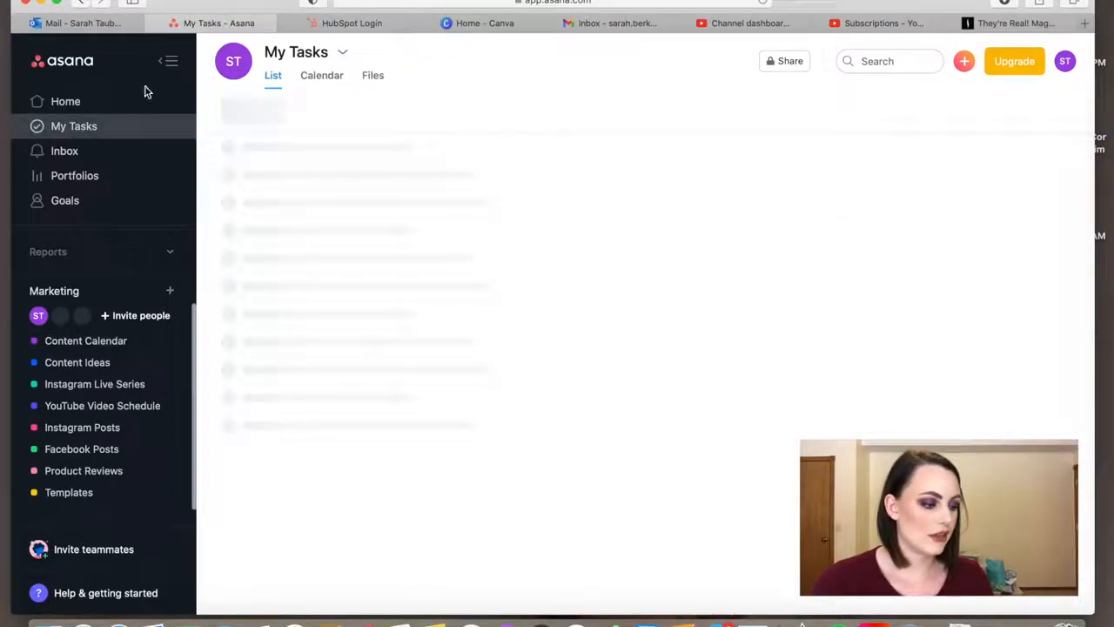
{"action": "scroll", "coordinate": [502, 296], "scroll_direction": "down", "scroll_amount": 1}
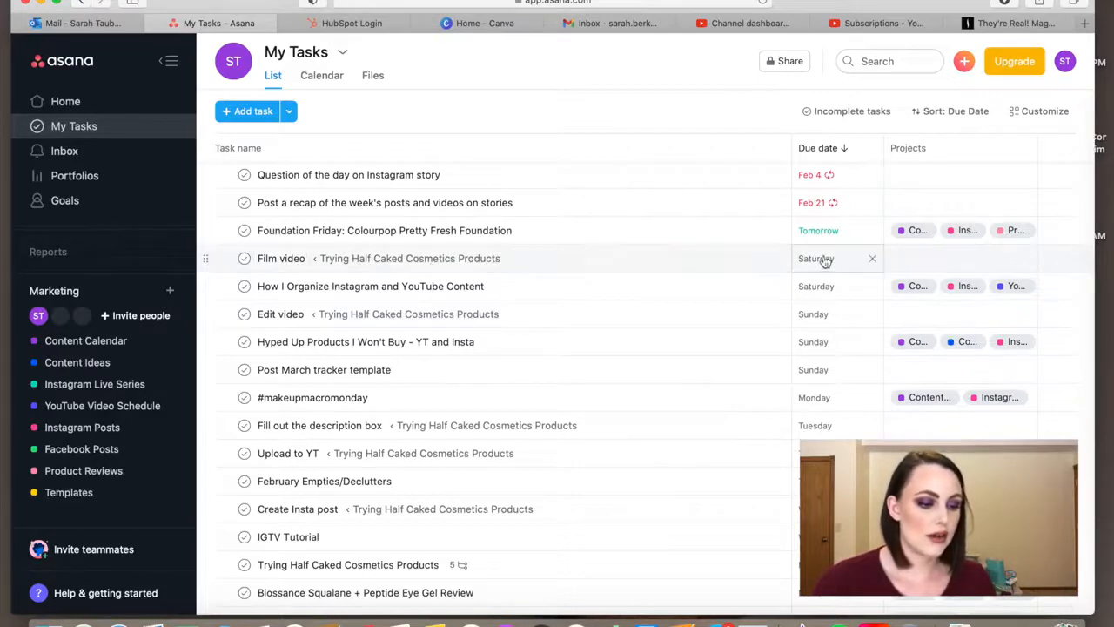
{"action": "left_click", "coordinate": [363, 293]}
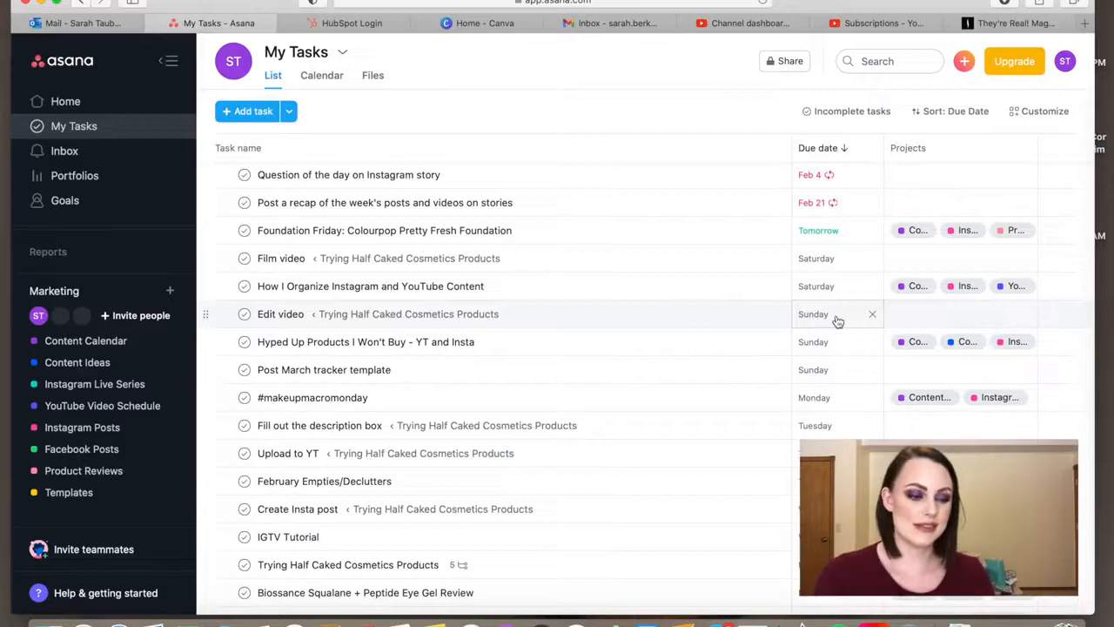
{"action": "scroll", "coordinate": [621, 390], "scroll_direction": "up", "scroll_amount": 1}
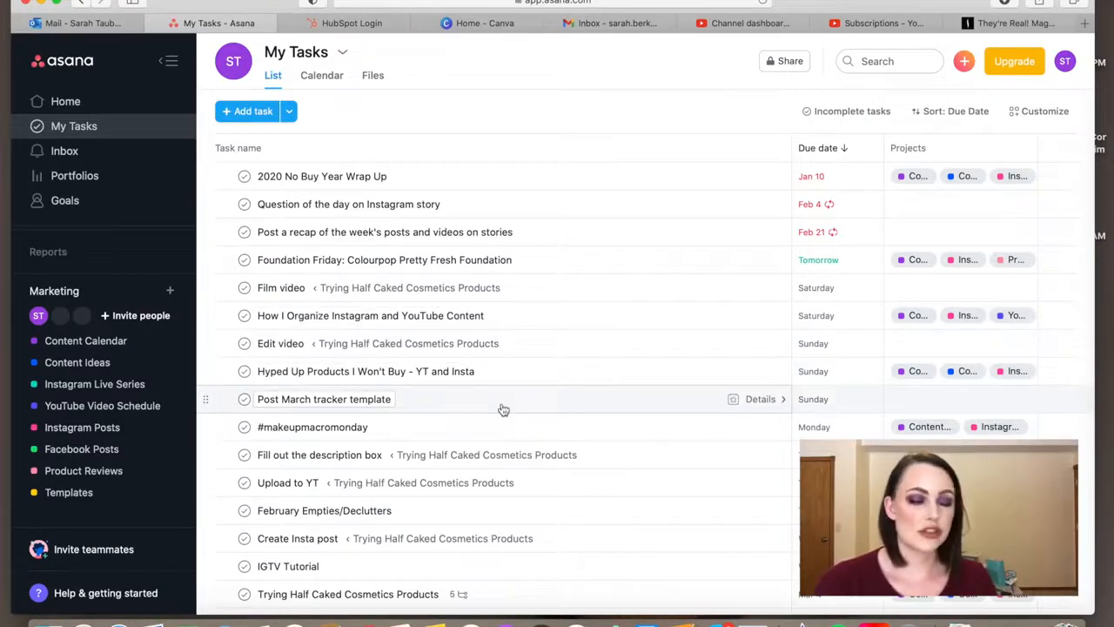
{"action": "left_click", "coordinate": [247, 288]}
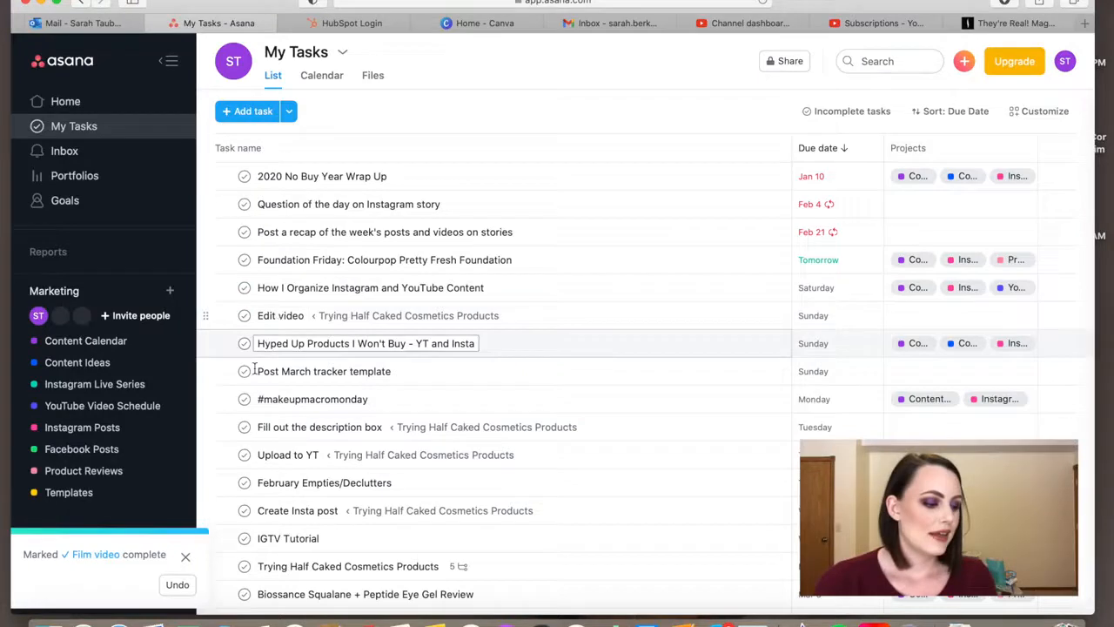
{"action": "left_click", "coordinate": [186, 555]}
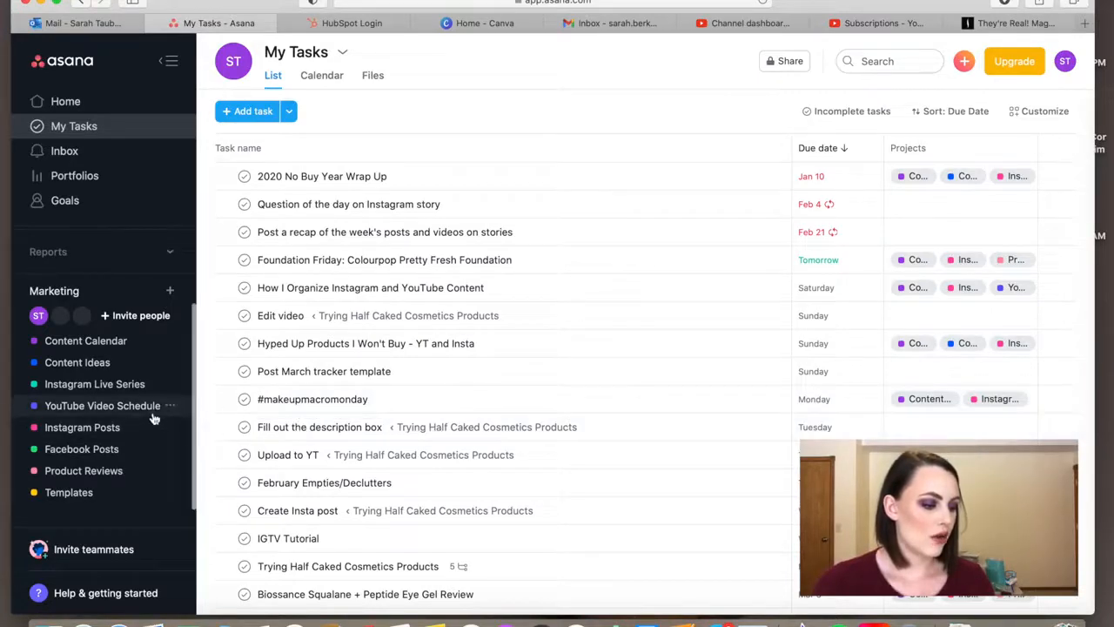
- Look through the YouTube Video Schedule calendar and the Instagram Posts calendar
{"action": "left_click", "coordinate": [122, 411]}
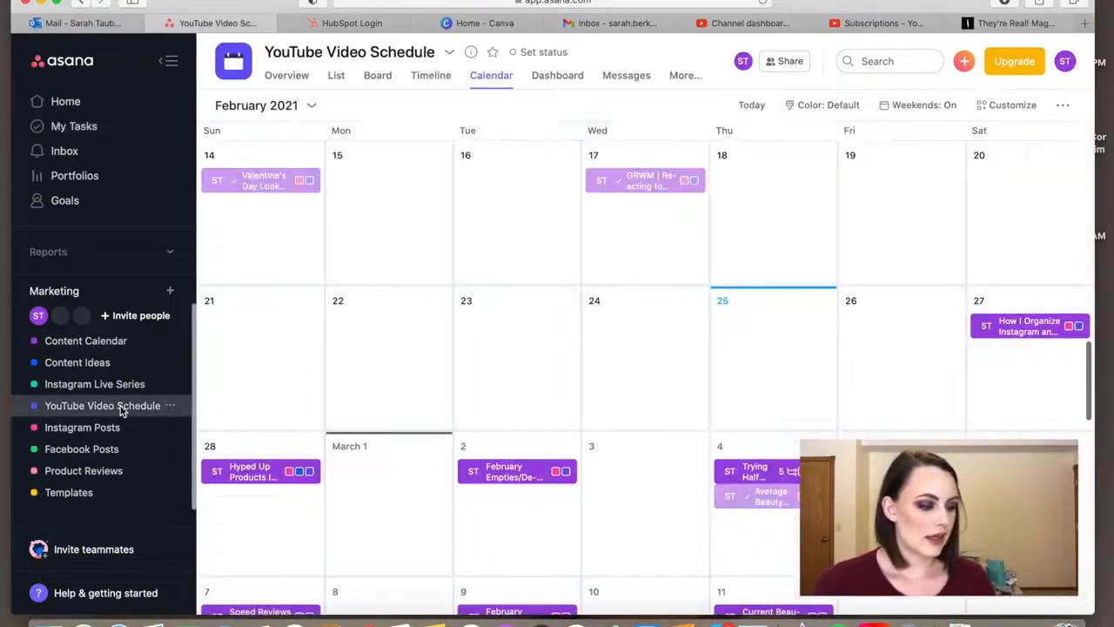
{"action": "scroll", "coordinate": [236, 329], "scroll_direction": "down", "scroll_amount": 2}
{"action": "scroll", "coordinate": [235, 329], "scroll_direction": "down", "scroll_amount": 2}
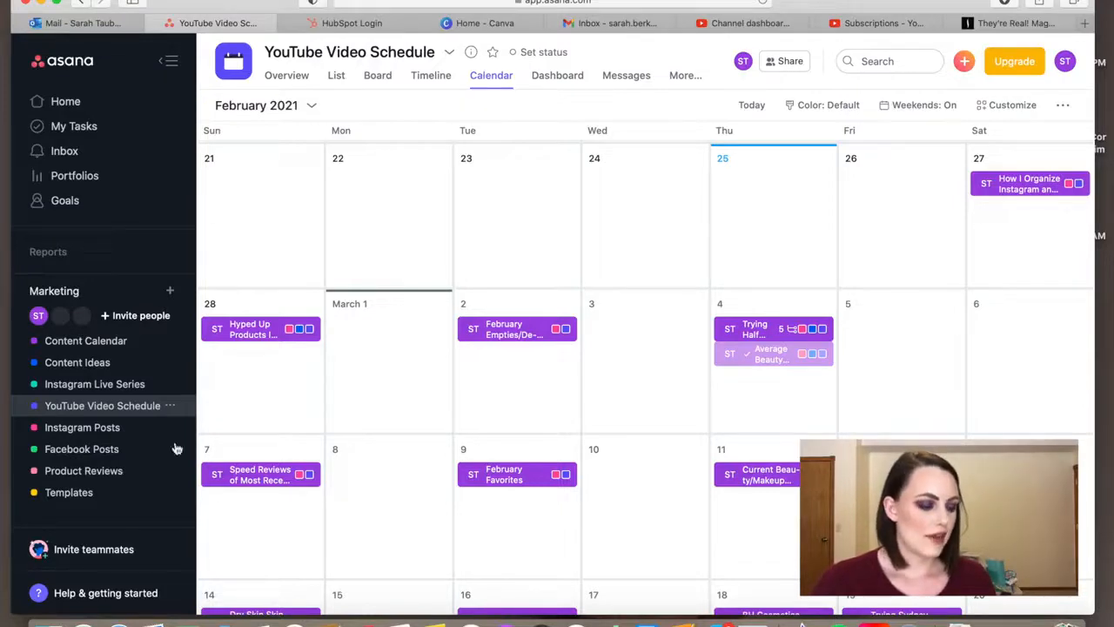
{"action": "left_click", "coordinate": [117, 429]}
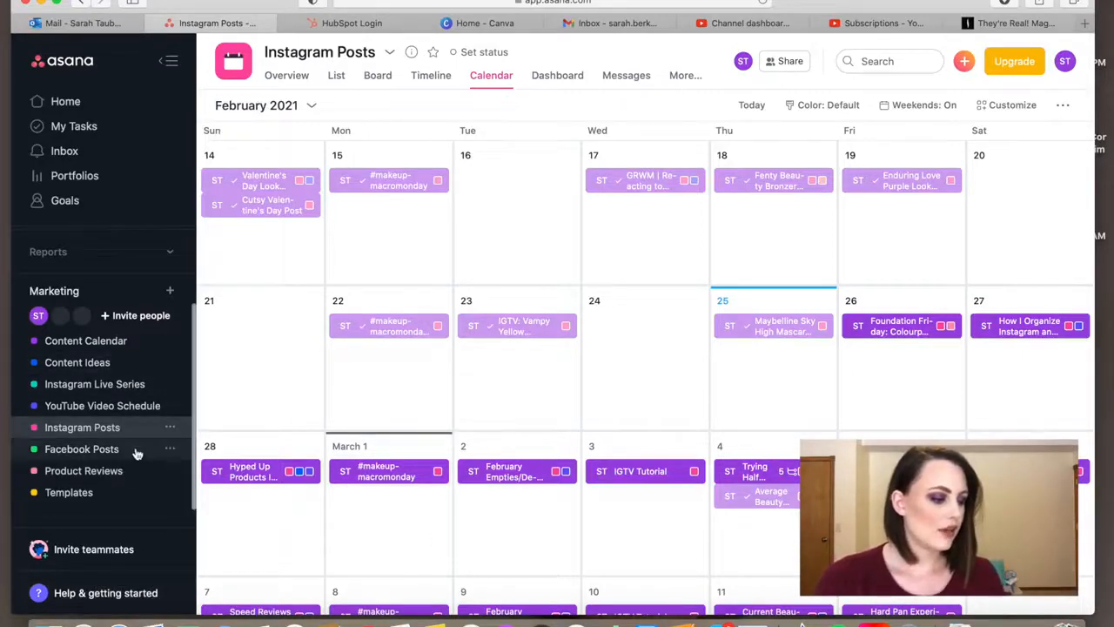
- Review the description and subtasks of the February 20 task in the Instagram Live Series calendar, and close it
{"action": "left_click", "coordinate": [128, 388]}
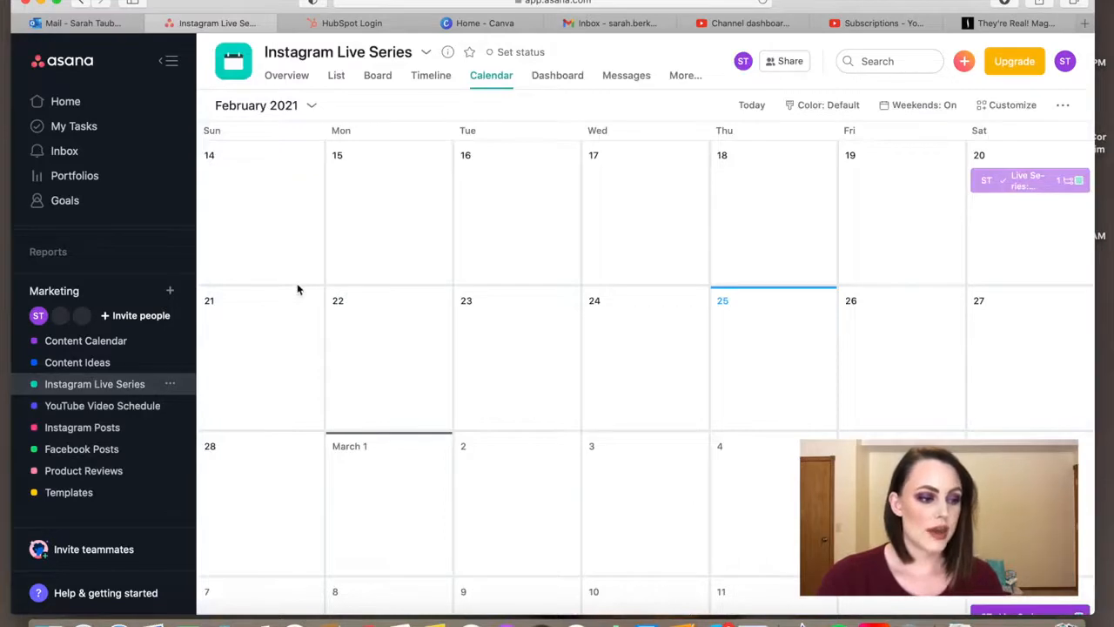
{"action": "left_click", "coordinate": [1023, 184]}
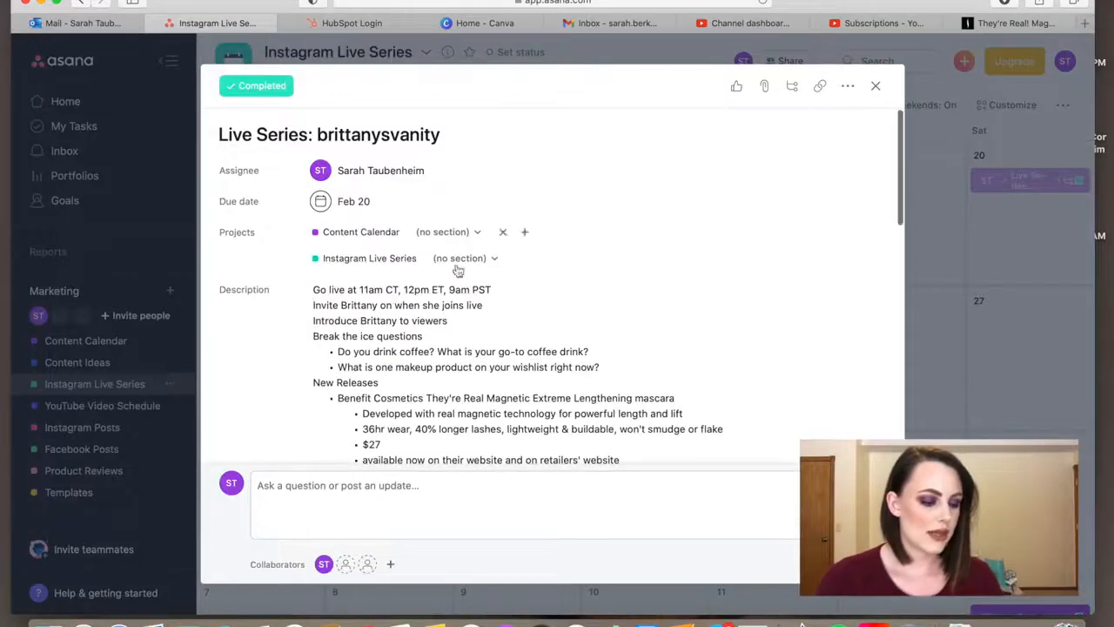
{"action": "scroll", "coordinate": [481, 298], "scroll_direction": "down", "scroll_amount": 3}
{"action": "scroll", "coordinate": [481, 297], "scroll_direction": "down", "scroll_amount": 1}
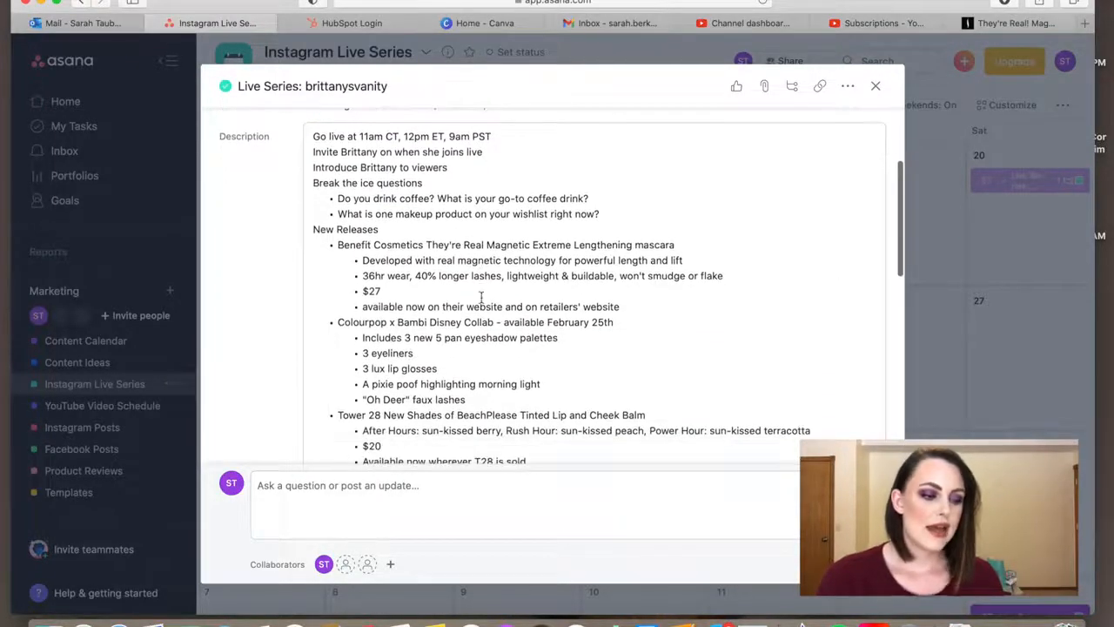
{"action": "scroll", "coordinate": [478, 327], "scroll_direction": "down", "scroll_amount": 5}
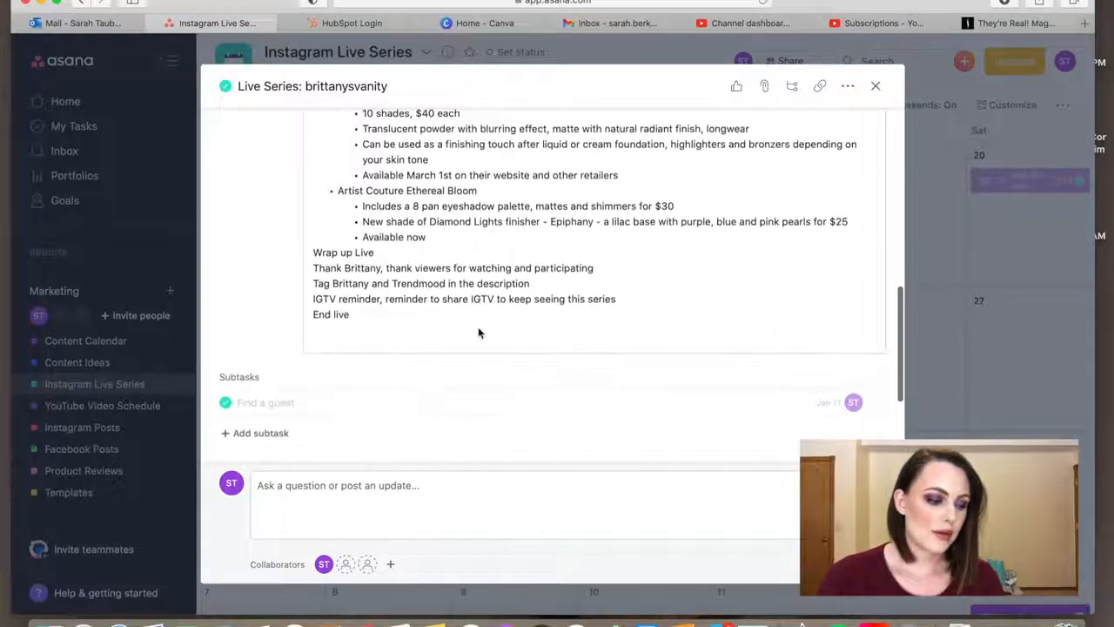
{"action": "scroll", "coordinate": [478, 331], "scroll_direction": "up", "scroll_amount": 10}
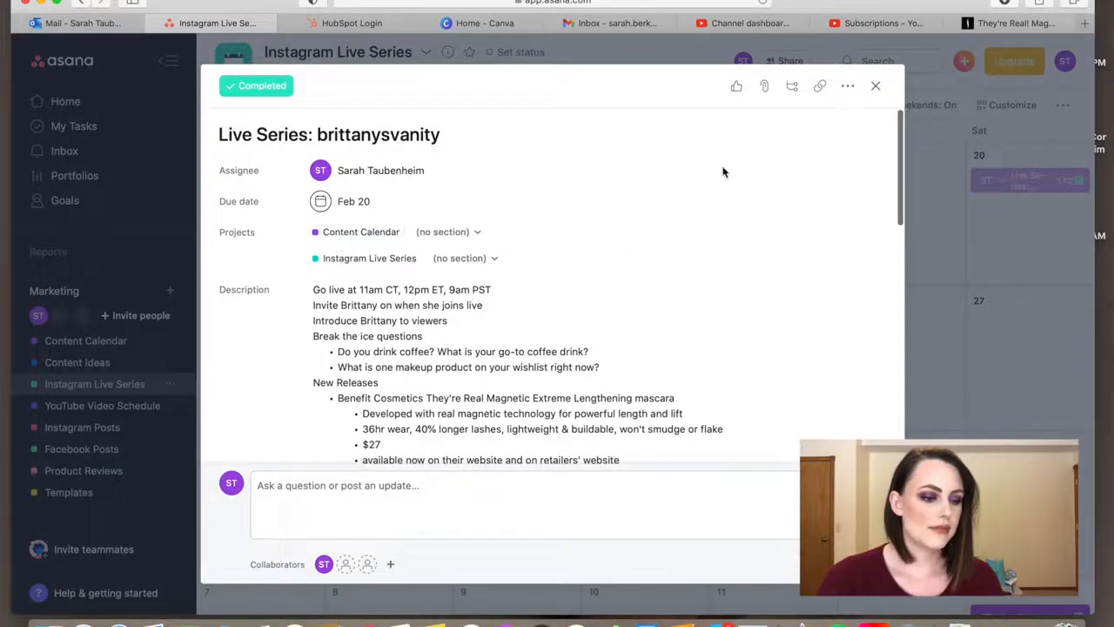
{"action": "left_click", "coordinate": [876, 85]}
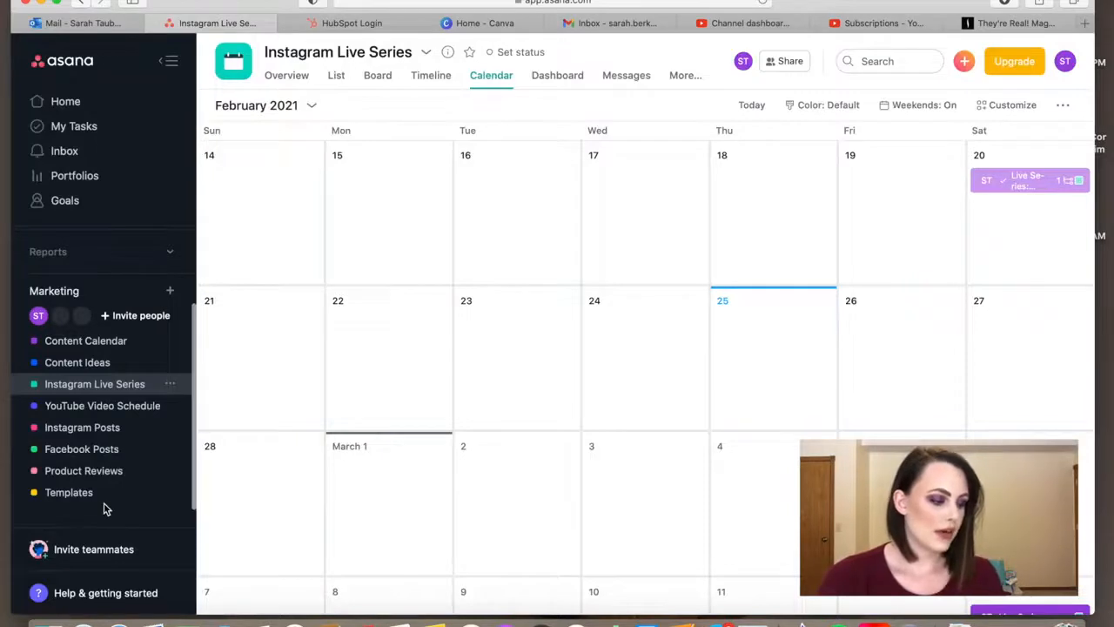
- Look through the Product Reviews and Content Ideas lists, and open the "Trying Half Caked Cosmetics Products" idea's details
{"action": "left_click", "coordinate": [96, 475]}
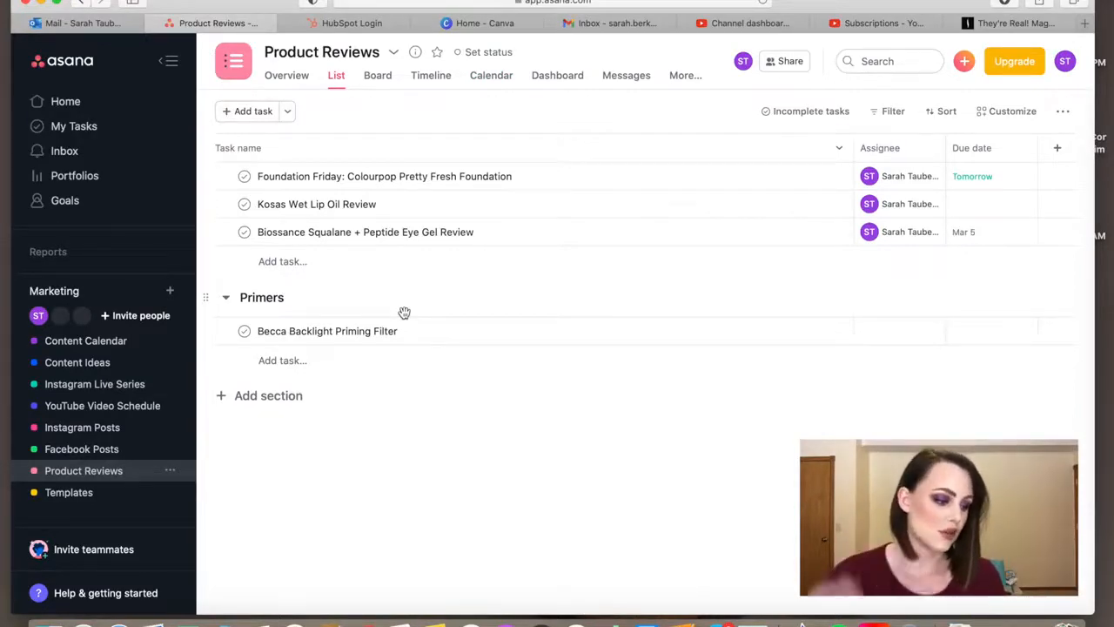
{"action": "left_click", "coordinate": [76, 366]}
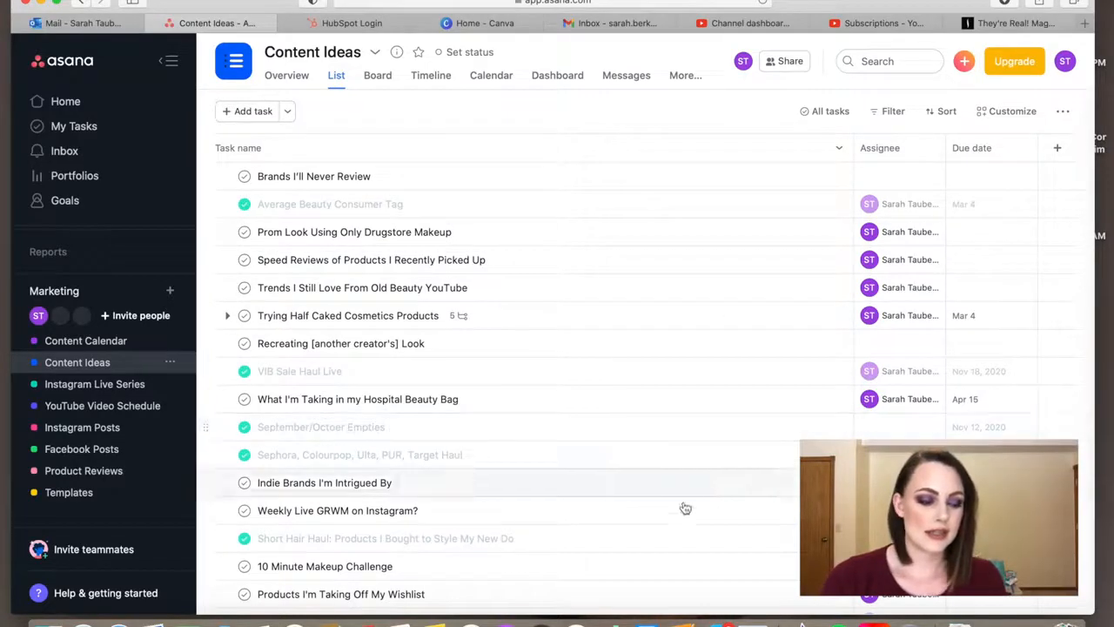
{"action": "scroll", "coordinate": [609, 535], "scroll_direction": "down", "scroll_amount": 10}
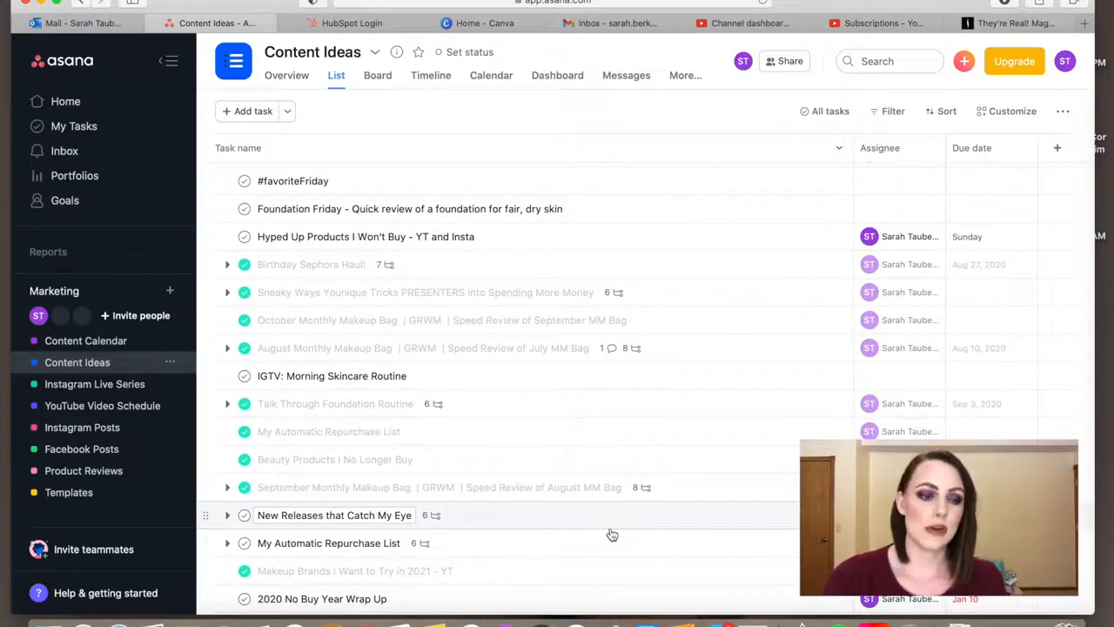
{"action": "scroll", "coordinate": [612, 534], "scroll_direction": "up", "scroll_amount": 10}
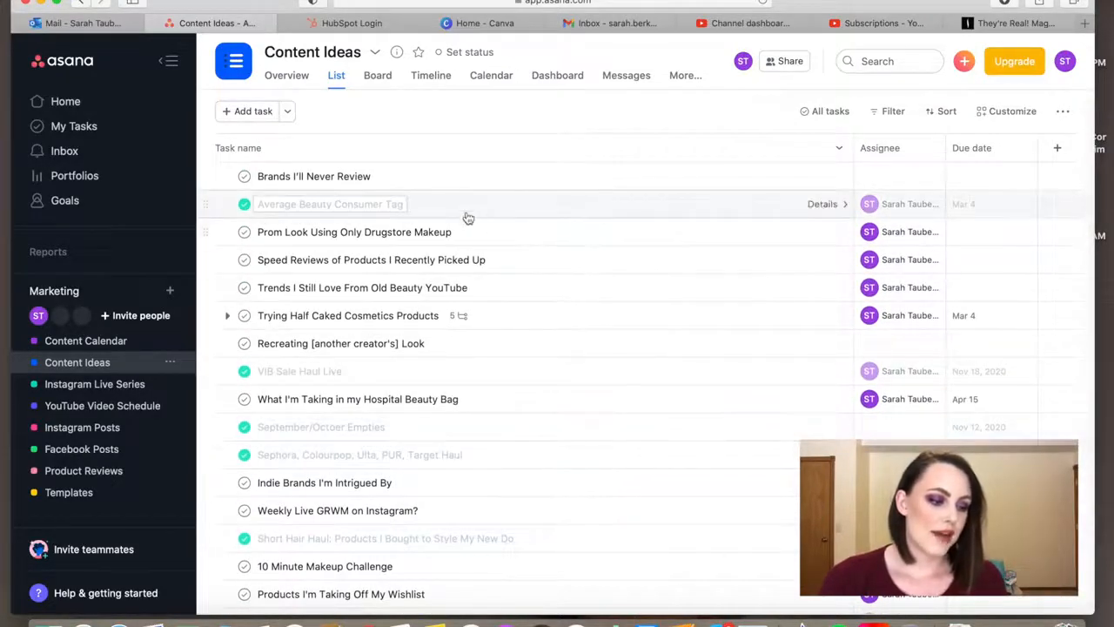
{"action": "left_click", "coordinate": [545, 319]}
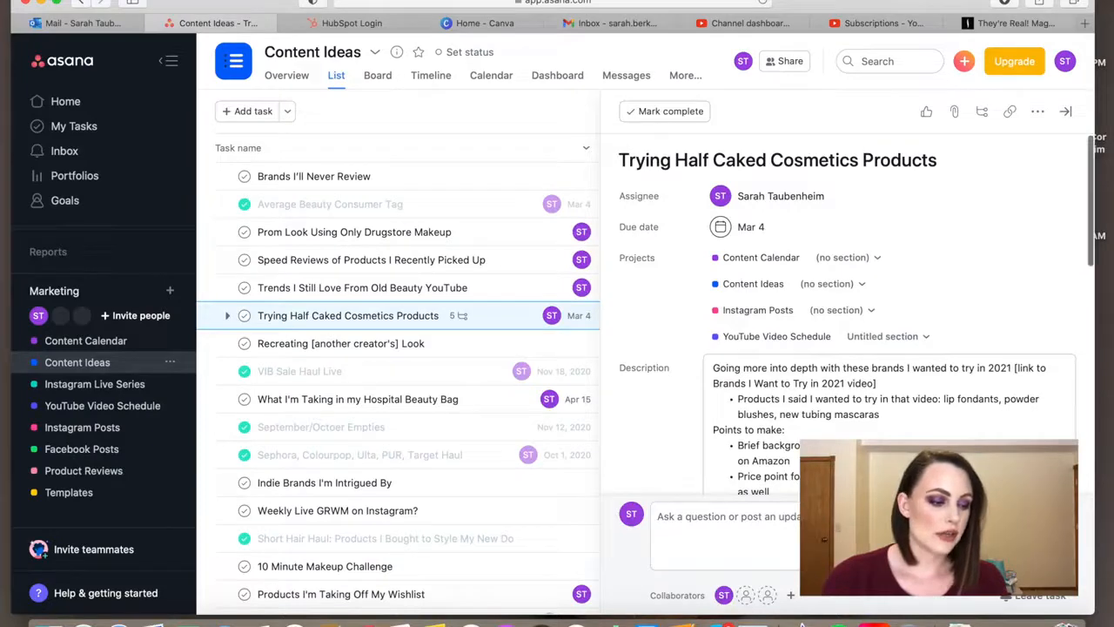
- Review the details of the "Speed Reviews of Products I Recently Picked Up" and "Prom Look Using Only Drugstore Makeup" ideas, and look through the Content Ideas list
{"action": "left_click", "coordinate": [499, 265]}
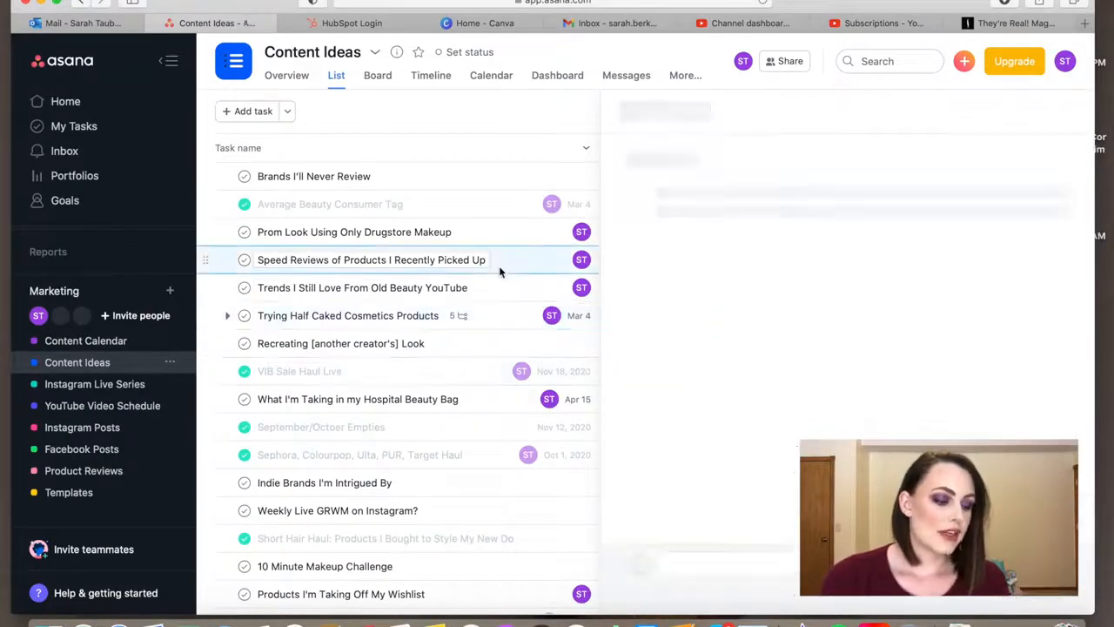
{"action": "scroll", "coordinate": [846, 339], "scroll_direction": "down", "scroll_amount": 2}
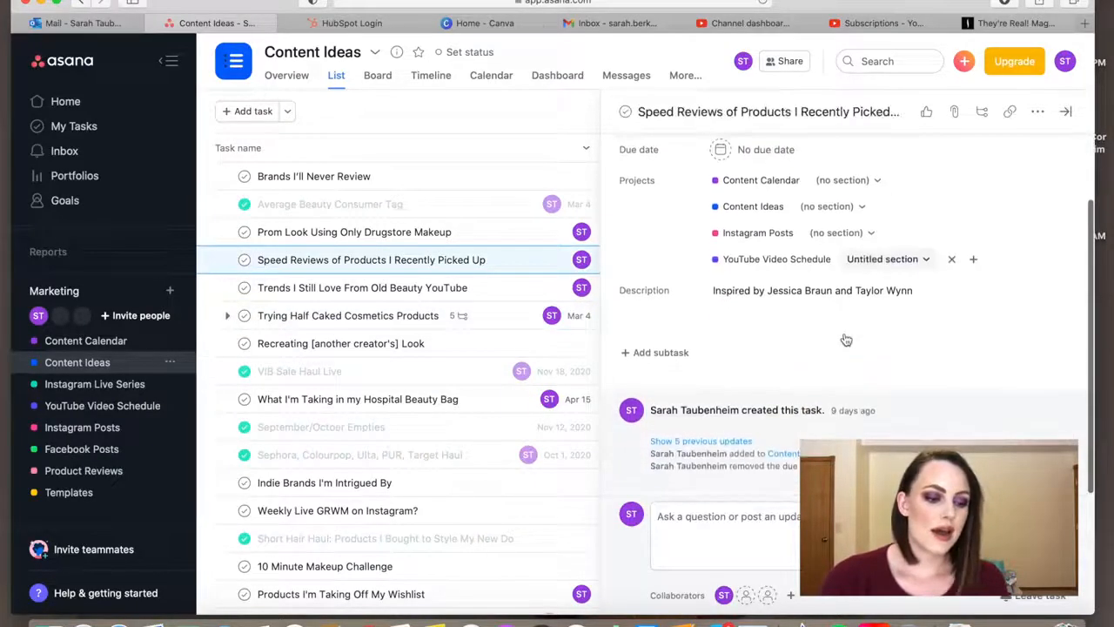
{"action": "scroll", "coordinate": [845, 336], "scroll_direction": "up", "scroll_amount": 2}
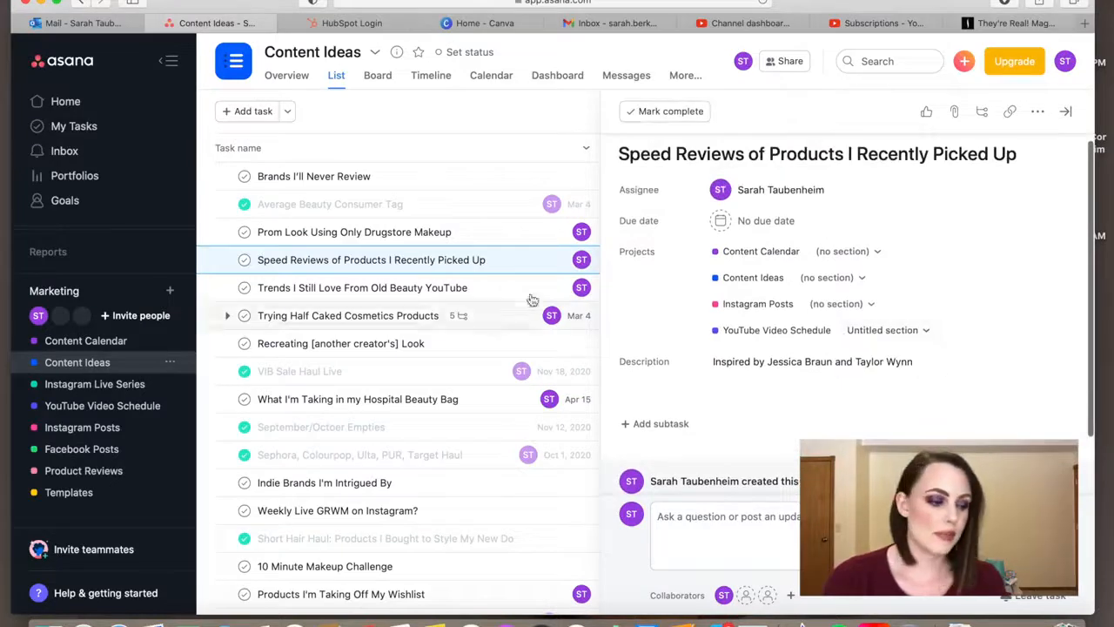
{"action": "left_click", "coordinate": [355, 233]}
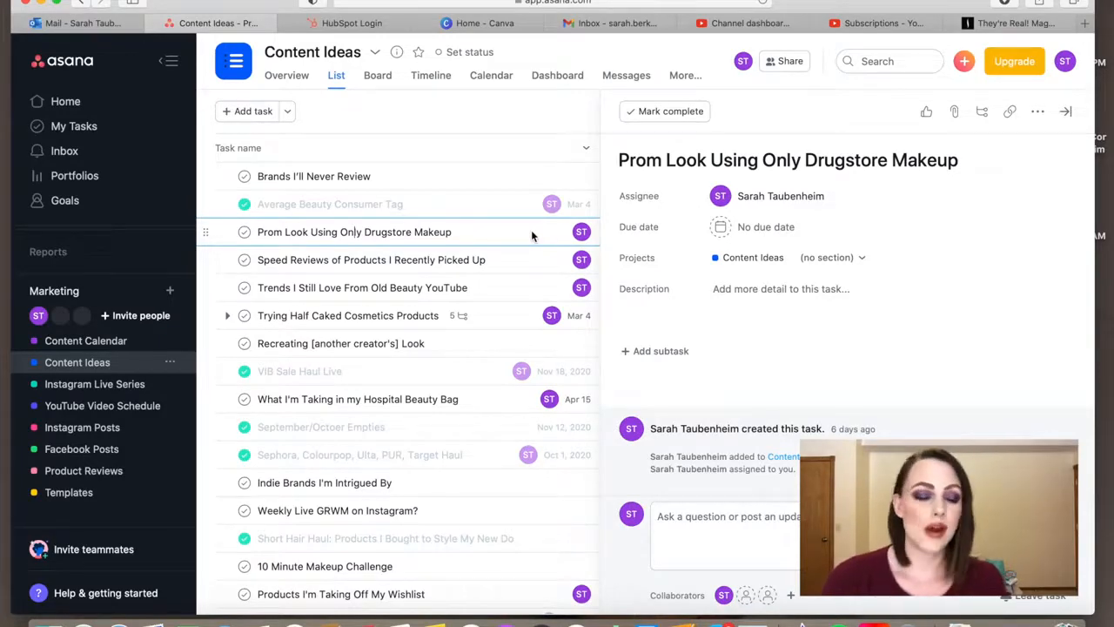
{"action": "scroll", "coordinate": [488, 329], "scroll_direction": "down", "scroll_amount": 10}
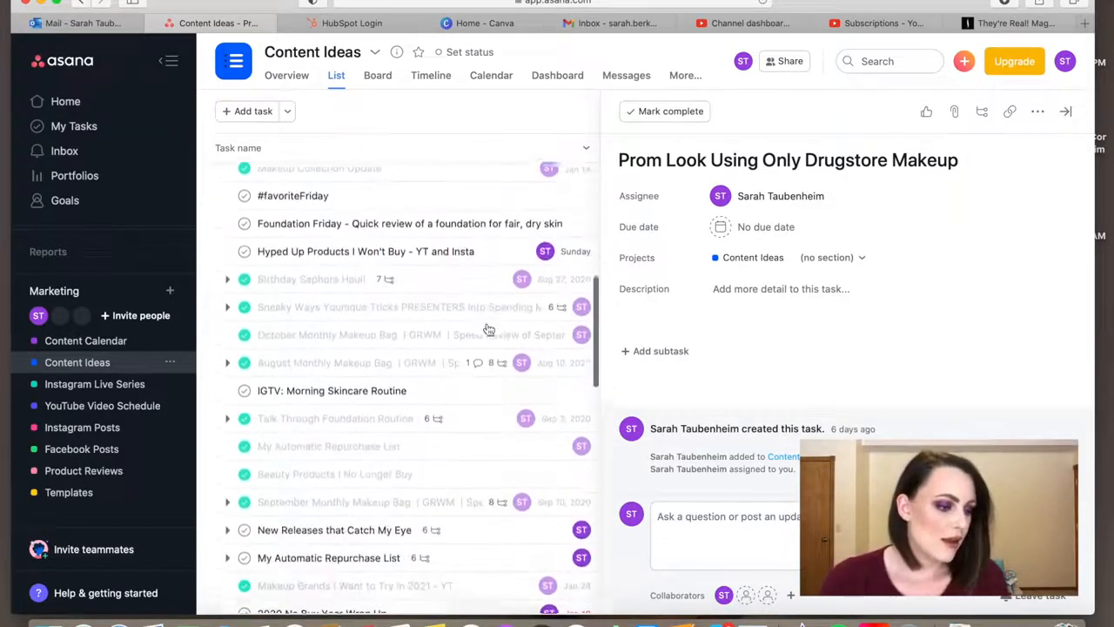
{"action": "scroll", "coordinate": [488, 329], "scroll_direction": "down", "scroll_amount": 1}
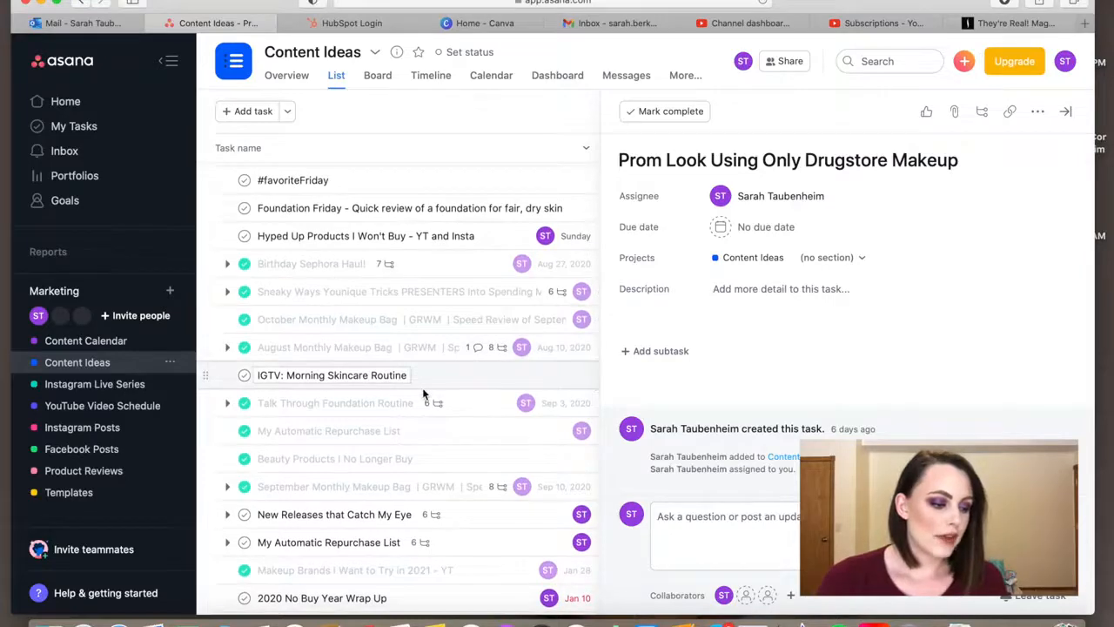
{"action": "scroll", "coordinate": [424, 394], "scroll_direction": "up", "scroll_amount": 9}
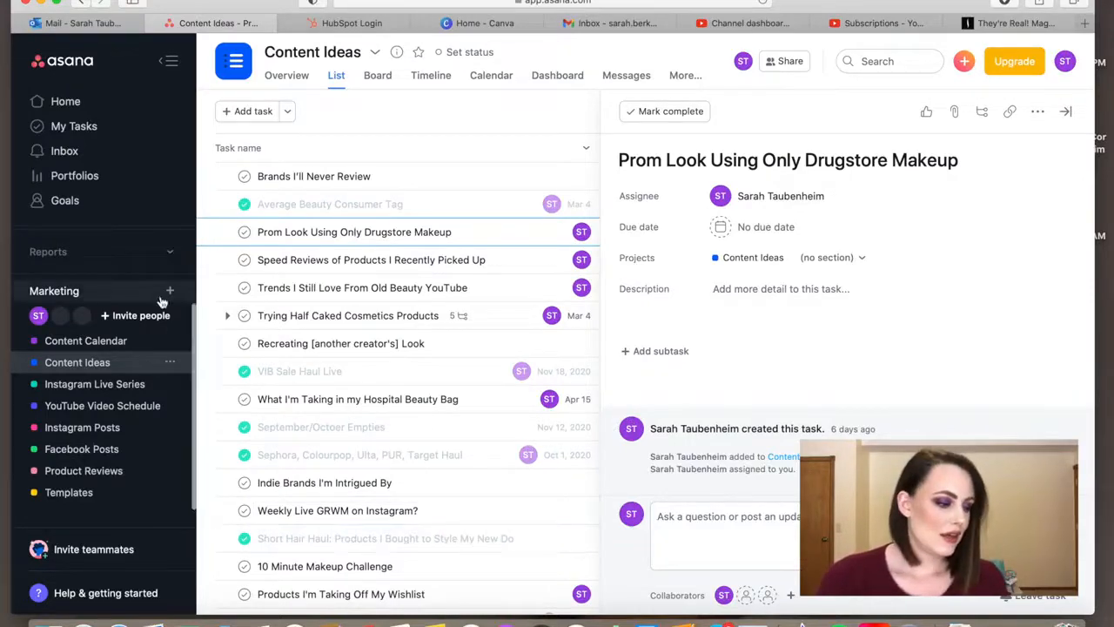
- Open the "How I Organize Instagram and YouTube Content" task from My Tasks and read its description notes on the projects view
{"action": "left_click", "coordinate": [87, 132]}
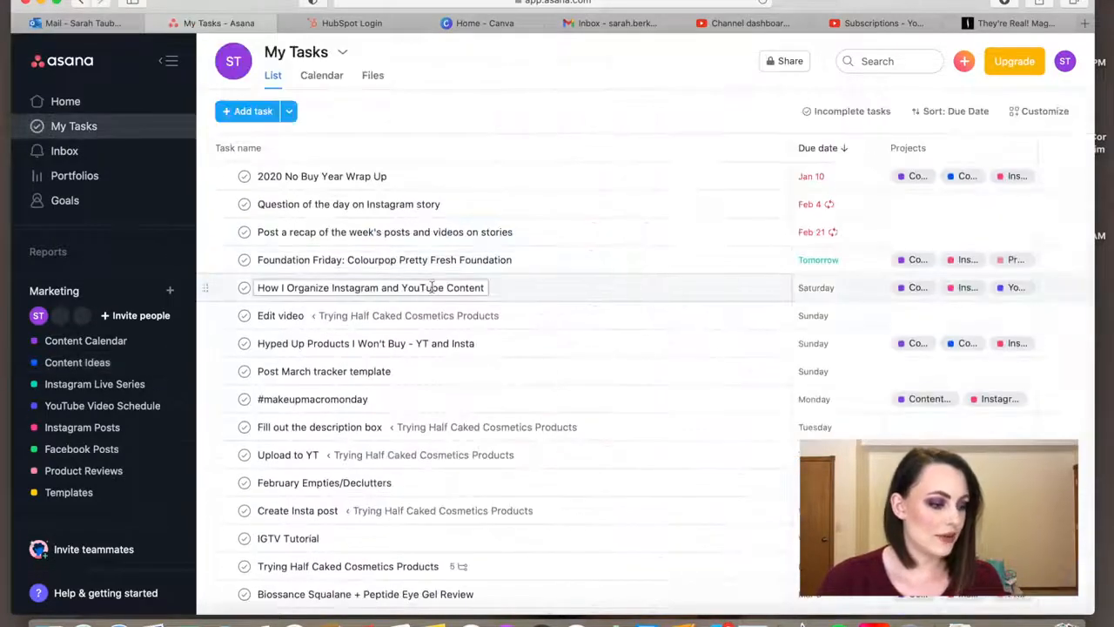
{"action": "left_click", "coordinate": [554, 294]}
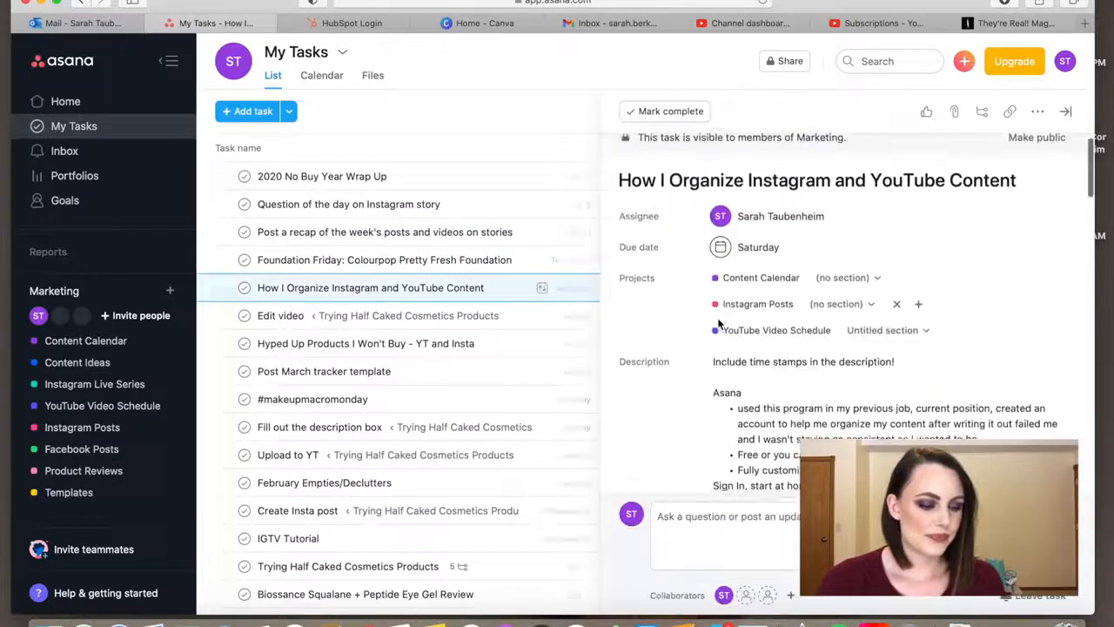
{"action": "scroll", "coordinate": [718, 318], "scroll_direction": "down", "scroll_amount": 10}
{"action": "scroll", "coordinate": [718, 318], "scroll_direction": "down", "scroll_amount": 5}
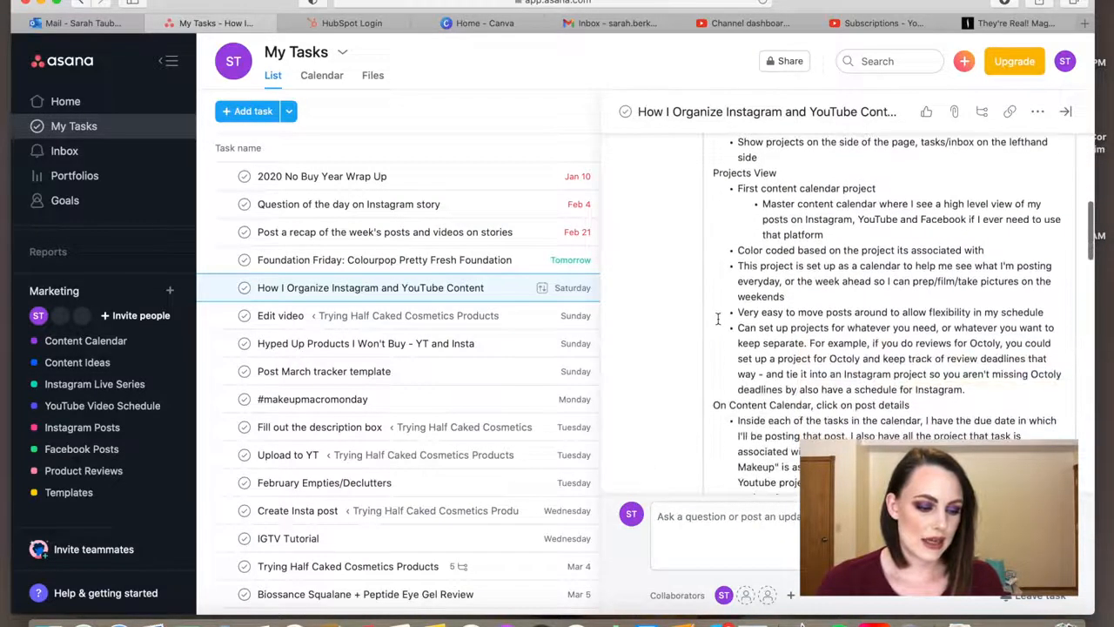
{"action": "scroll", "coordinate": [718, 319], "scroll_direction": "down", "scroll_amount": 2}
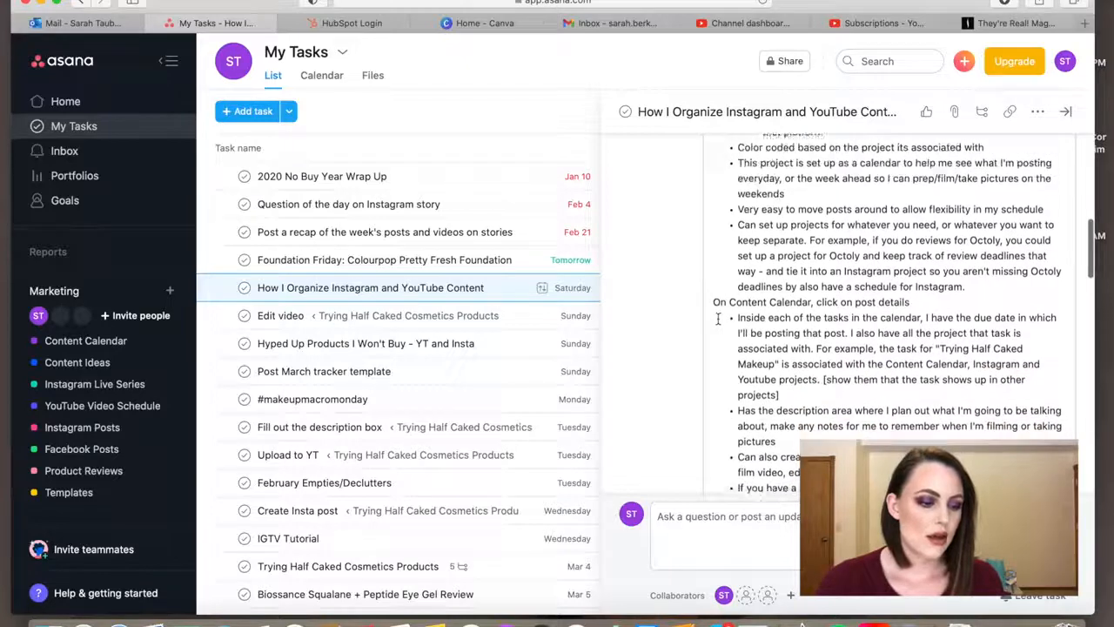
- In the Content Calendar, swap two posts by moving the Biossance Squalane review to February 26 and the Foundation Friday post to March 5
{"action": "left_click", "coordinate": [85, 340]}
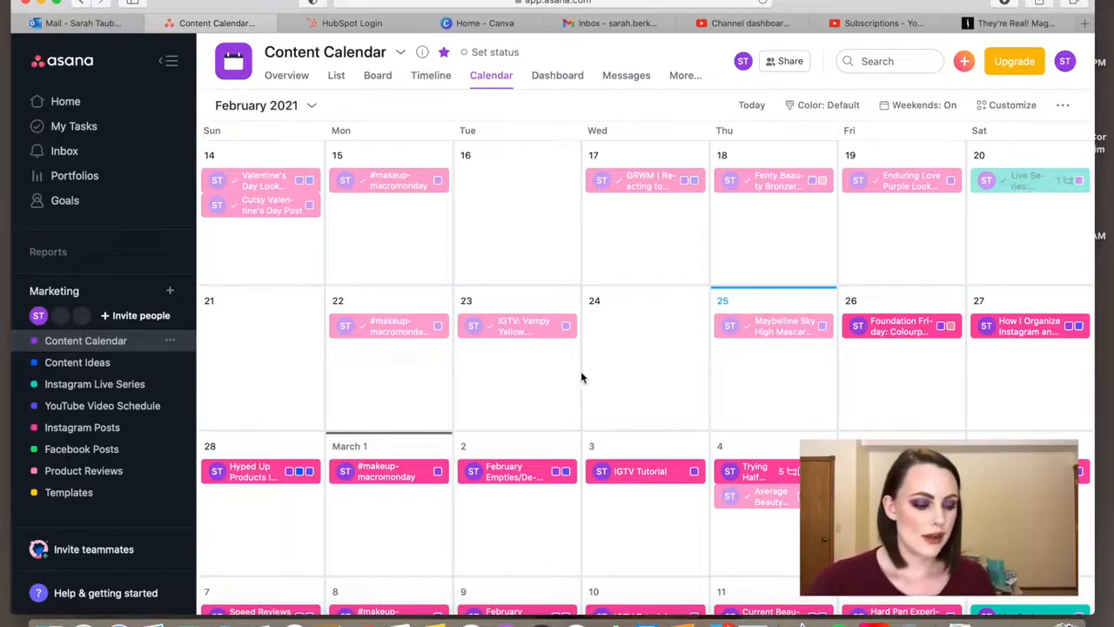
{"action": "scroll", "coordinate": [582, 378], "scroll_direction": "down", "scroll_amount": 1}
{"action": "scroll", "coordinate": [581, 378], "scroll_direction": "down", "scroll_amount": 2}
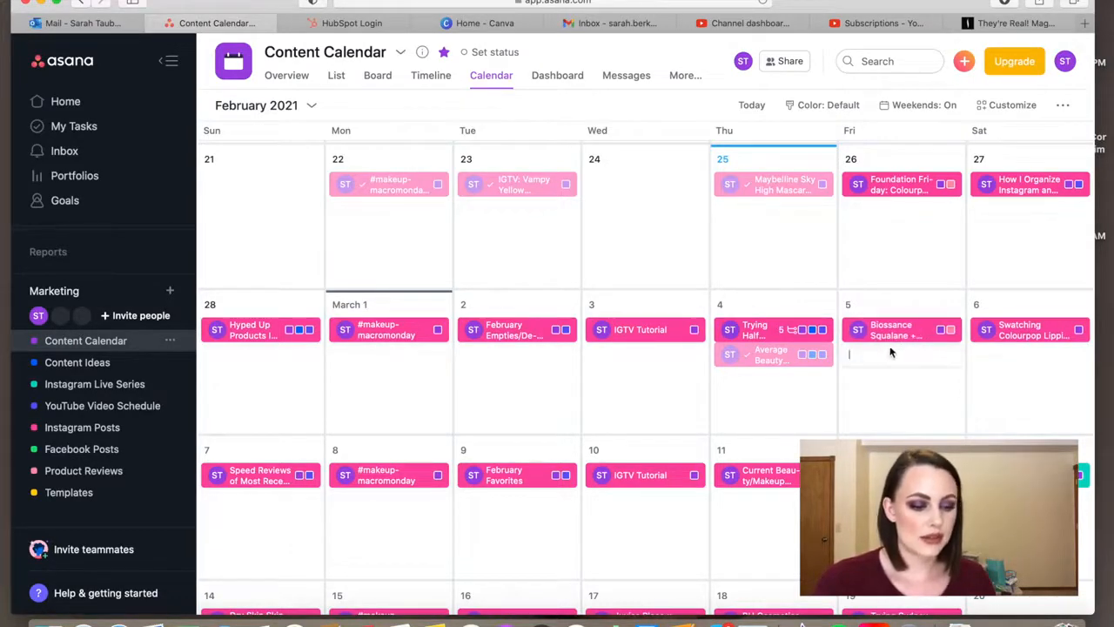
{"action": "scroll", "coordinate": [892, 365], "scroll_direction": "down", "scroll_amount": 3}
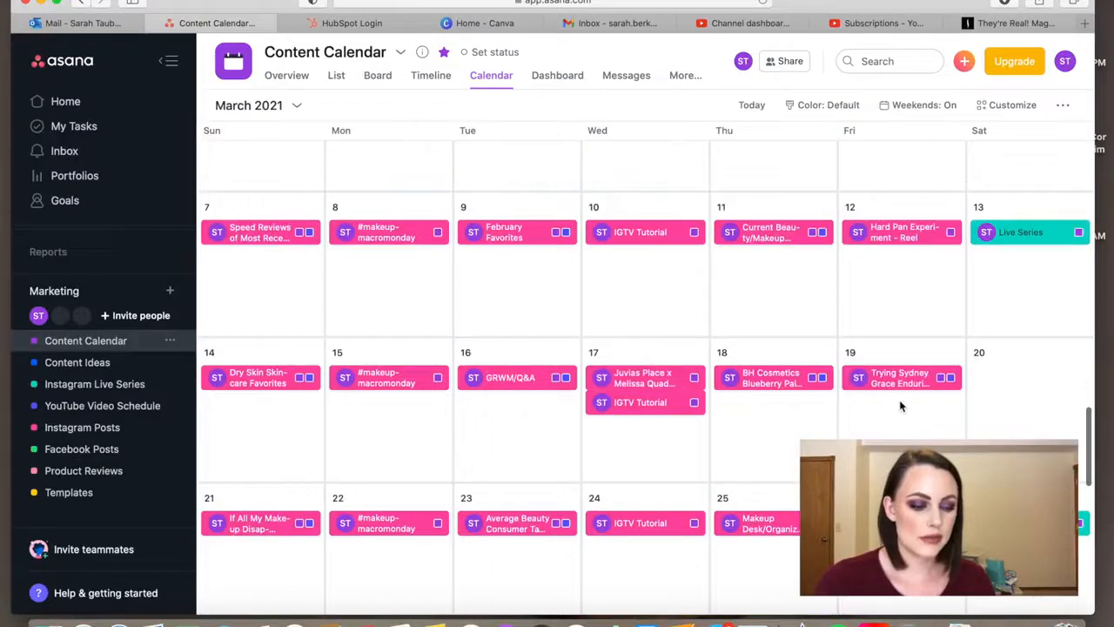
{"action": "scroll", "coordinate": [899, 400], "scroll_direction": "up", "scroll_amount": 3}
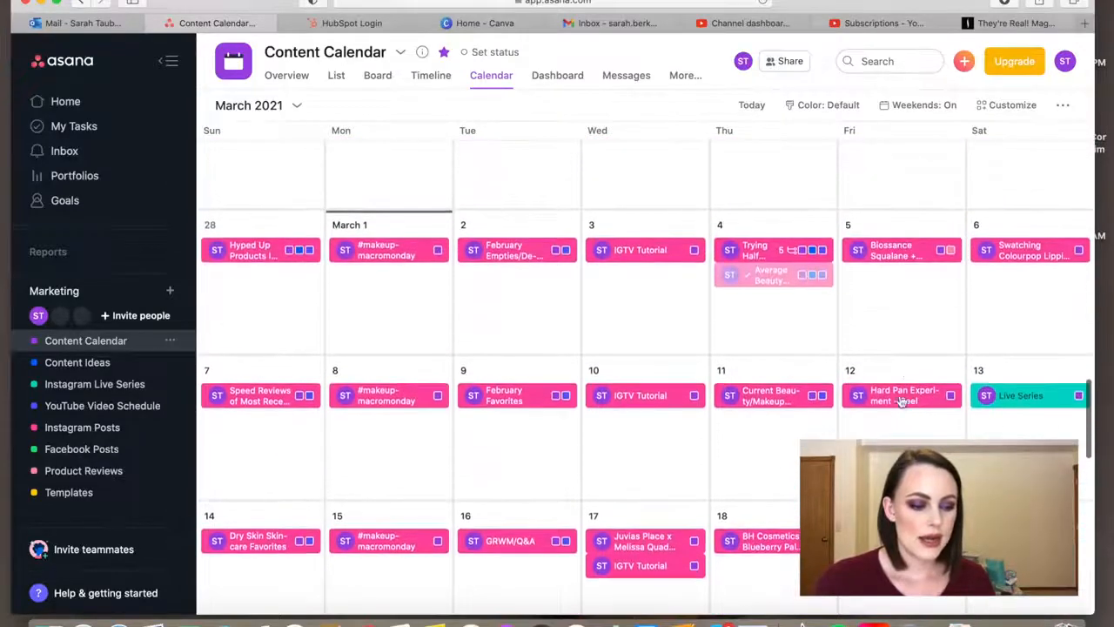
{"action": "mouse_move", "coordinate": [905, 350]}
{"action": "left_mouse_down"}
{"action": "mouse_move", "coordinate": [905, 246]}
{"action": "mouse_move", "coordinate": [905, 355]}
{"action": "left_mouse_up"}
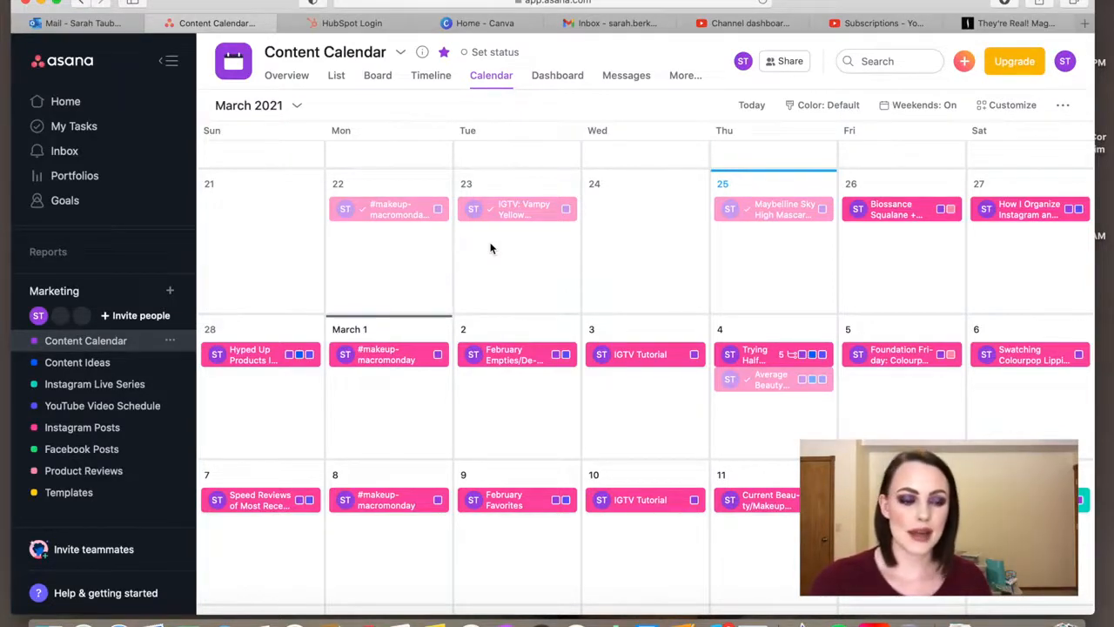
- Look over the posts scheduled for late February and the first weeks of March in the Content Calendar
{"action": "scroll", "coordinate": [644, 269], "scroll_direction": "down", "scroll_amount": 1}
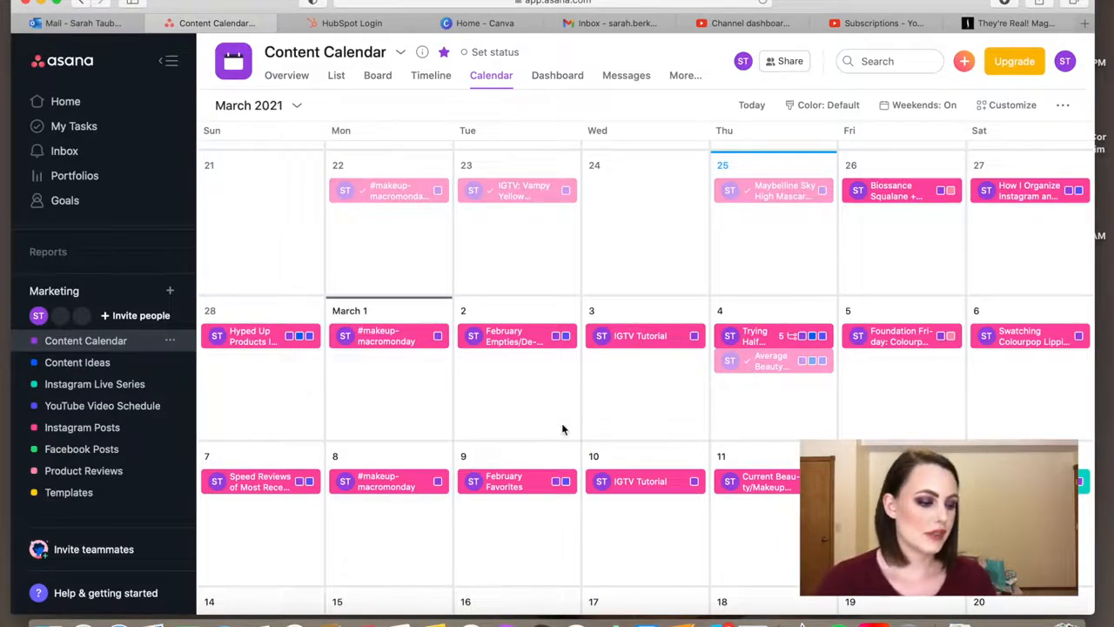
{"action": "scroll", "coordinate": [477, 416], "scroll_direction": "down", "scroll_amount": 2}
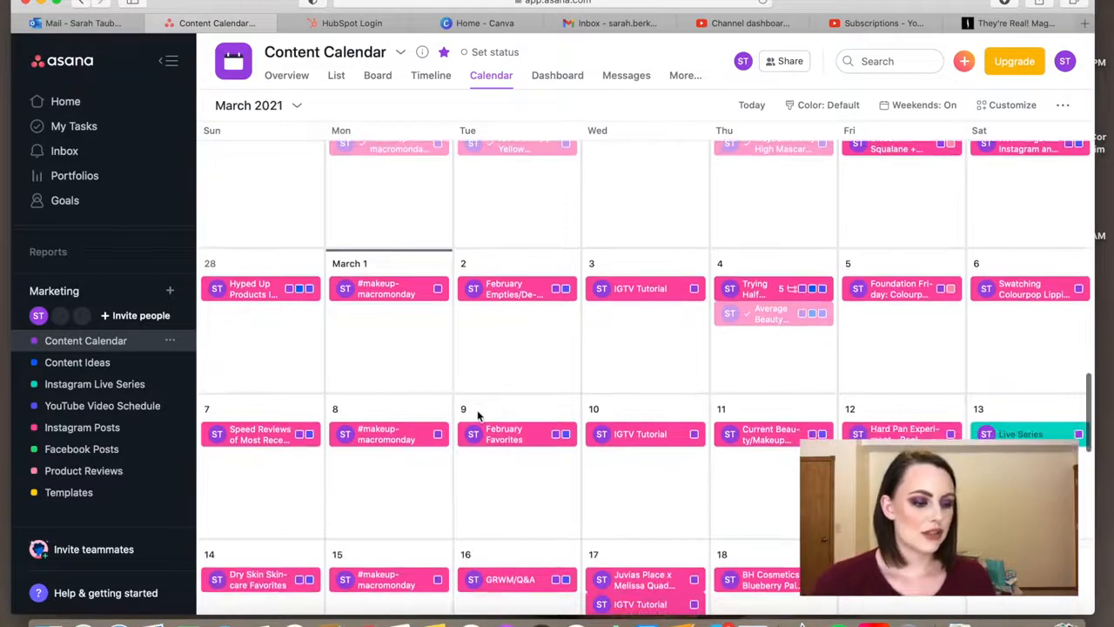
{"action": "scroll", "coordinate": [477, 416], "scroll_direction": "up", "scroll_amount": 1}
{"action": "mouse_move", "coordinate": [641, 313]}
{"action": "left_mouse_down"}
{"action": "mouse_move", "coordinate": [642, 189]}
{"action": "mouse_move", "coordinate": [649, 315]}
{"action": "left_mouse_up"}
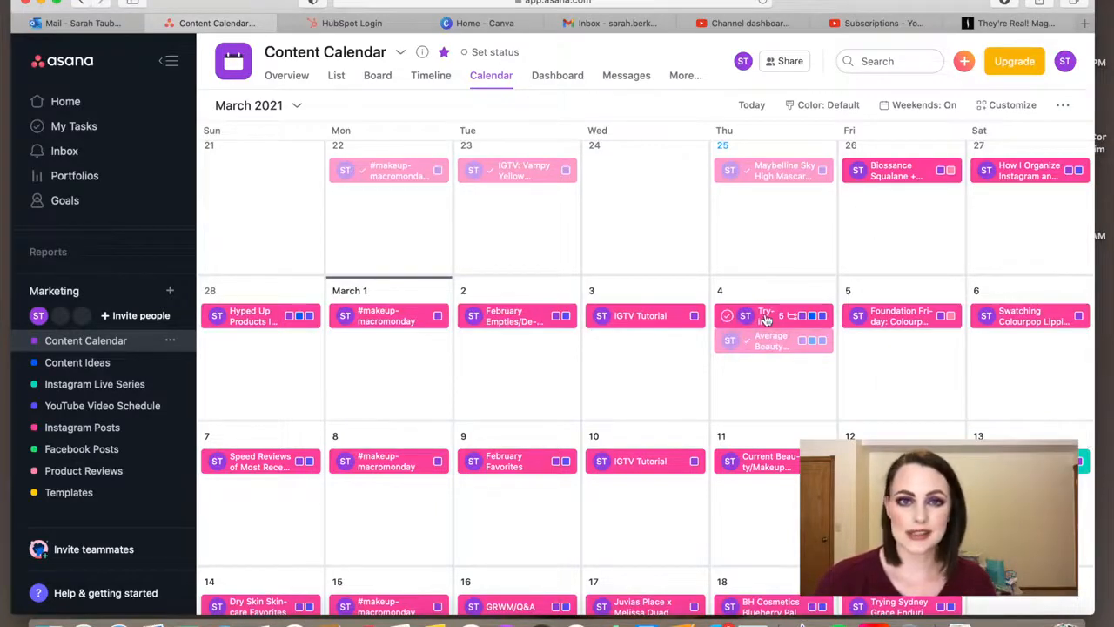
{"action": "scroll", "coordinate": [765, 321], "scroll_direction": "up", "scroll_amount": 1}
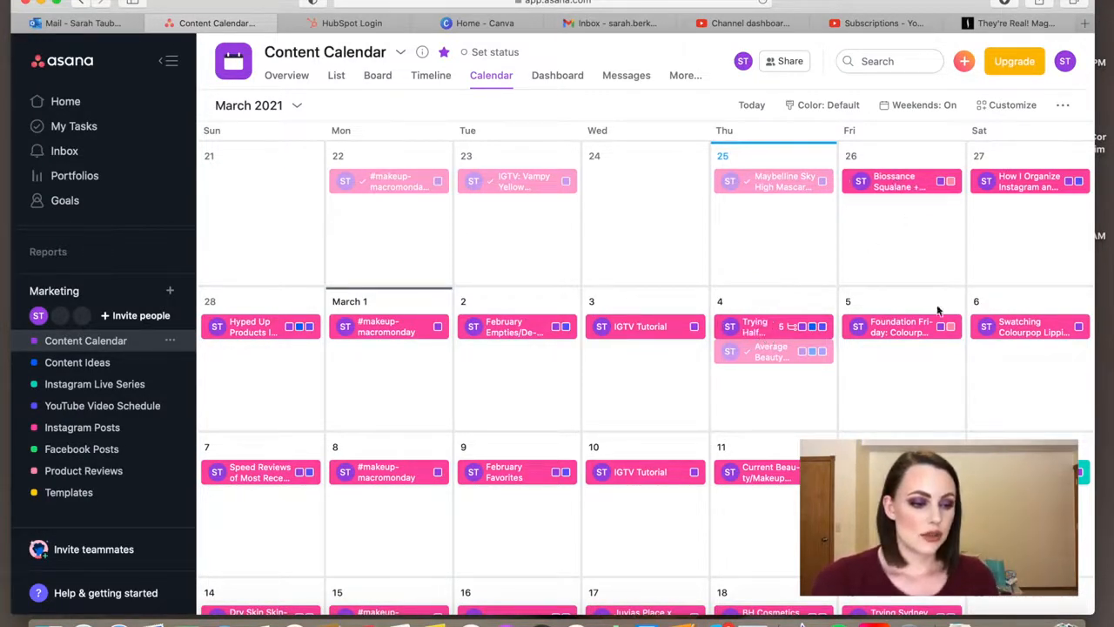
- Review the description of the February 27 "How I Organize Instagram and YouTube Content" task, and close it
{"action": "left_click", "coordinate": [1028, 185]}
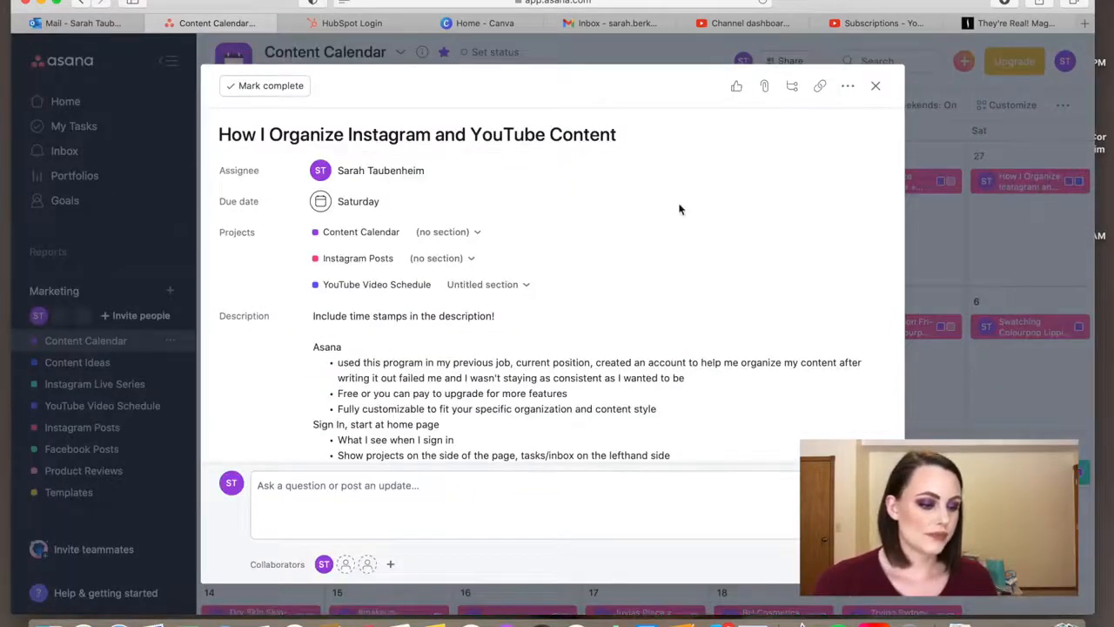
{"action": "scroll", "coordinate": [679, 209], "scroll_direction": "down", "scroll_amount": 10}
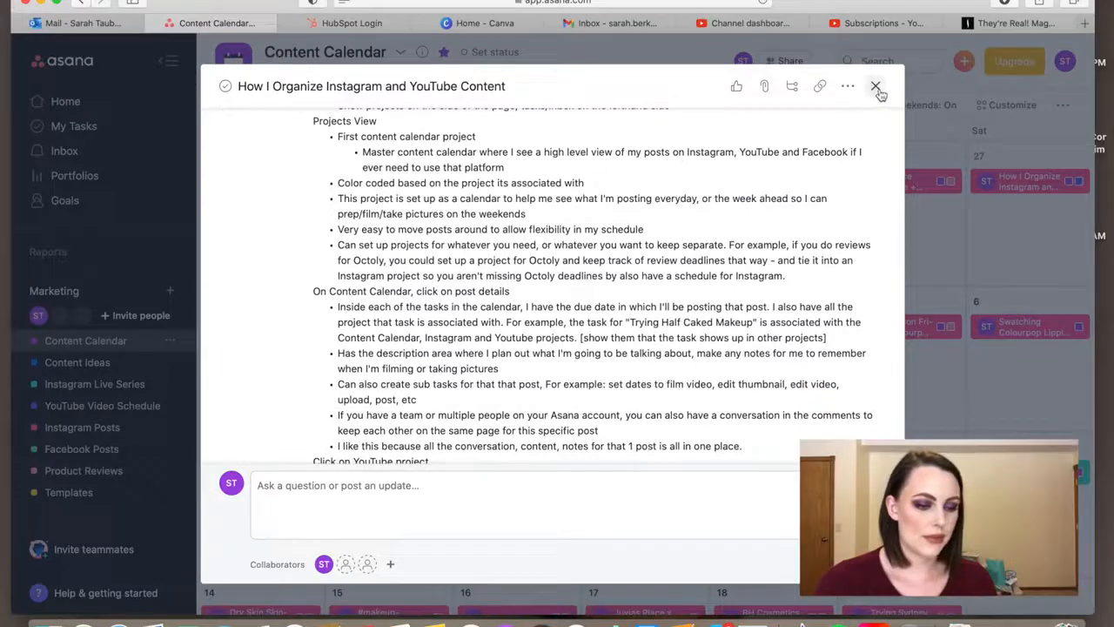
{"action": "left_click", "coordinate": [875, 85]}
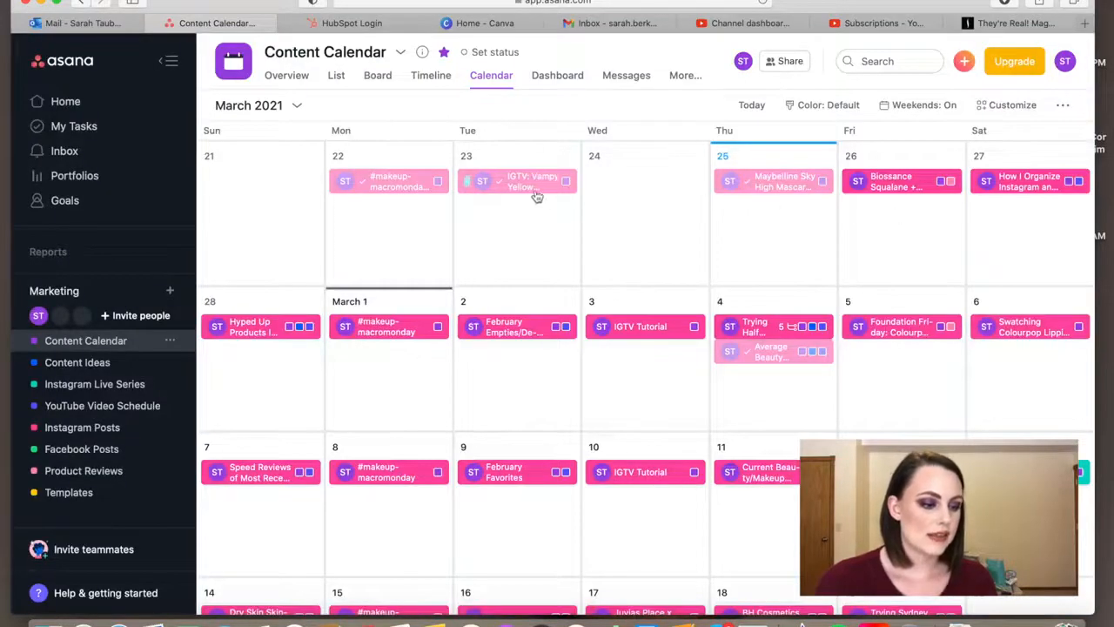
- Look back through the February 2021 posts in the Content Calendar and return to the current week
{"action": "scroll", "coordinate": [521, 189], "scroll_direction": "up", "scroll_amount": 5}
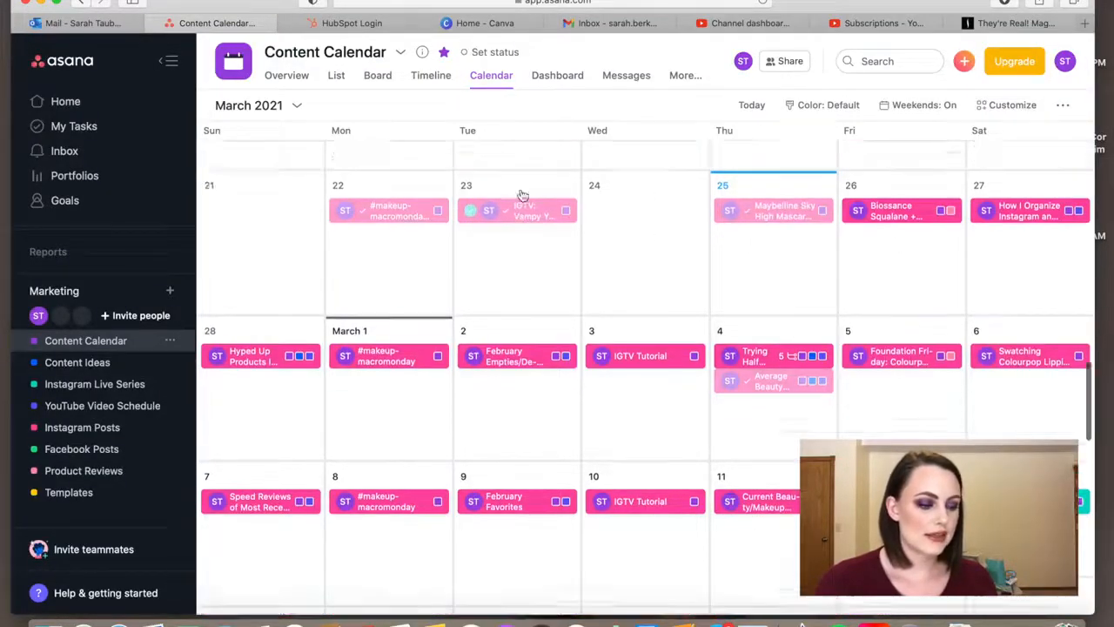
{"action": "scroll", "coordinate": [520, 194], "scroll_direction": "up", "scroll_amount": 2}
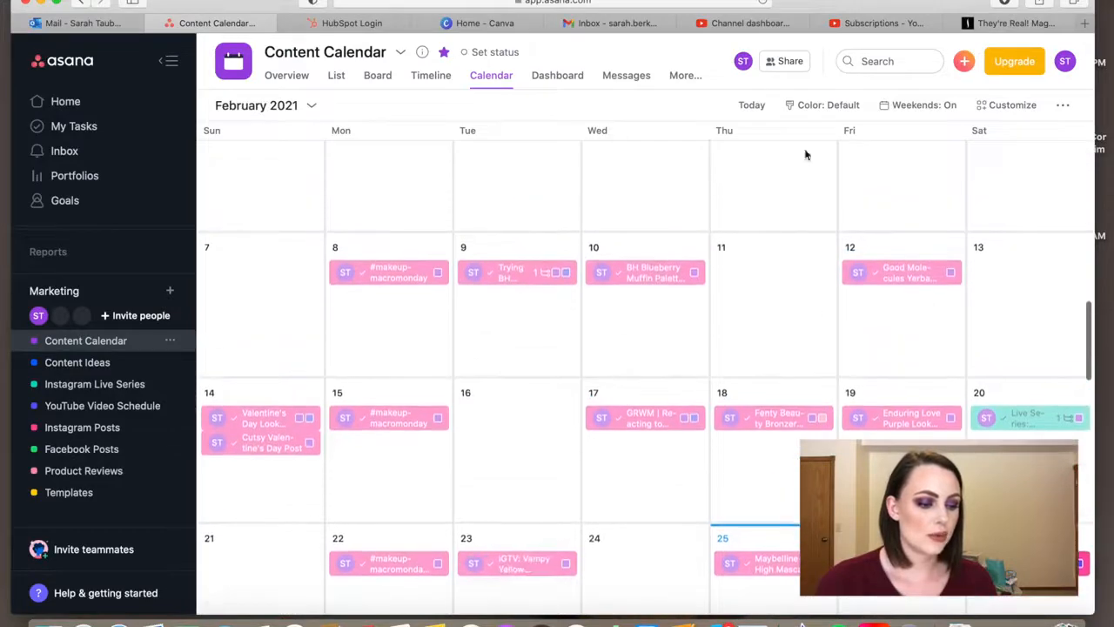
{"action": "scroll", "coordinate": [712, 473], "scroll_direction": "up", "scroll_amount": 5}
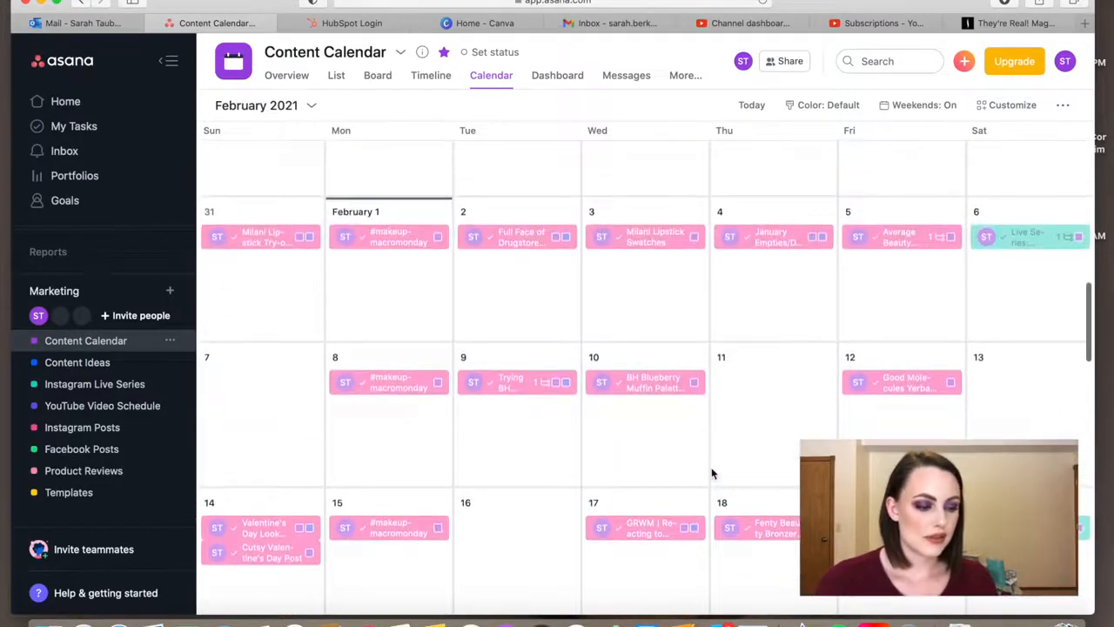
{"action": "scroll", "coordinate": [711, 472], "scroll_direction": "down", "scroll_amount": 4}
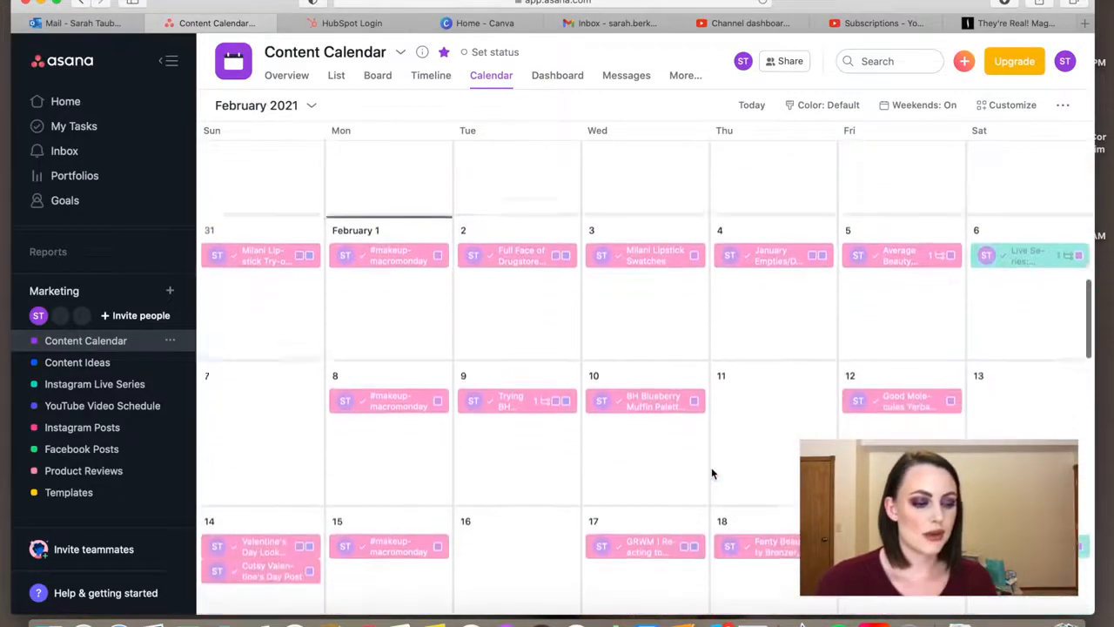
{"action": "scroll", "coordinate": [711, 473], "scroll_direction": "down", "scroll_amount": 10}
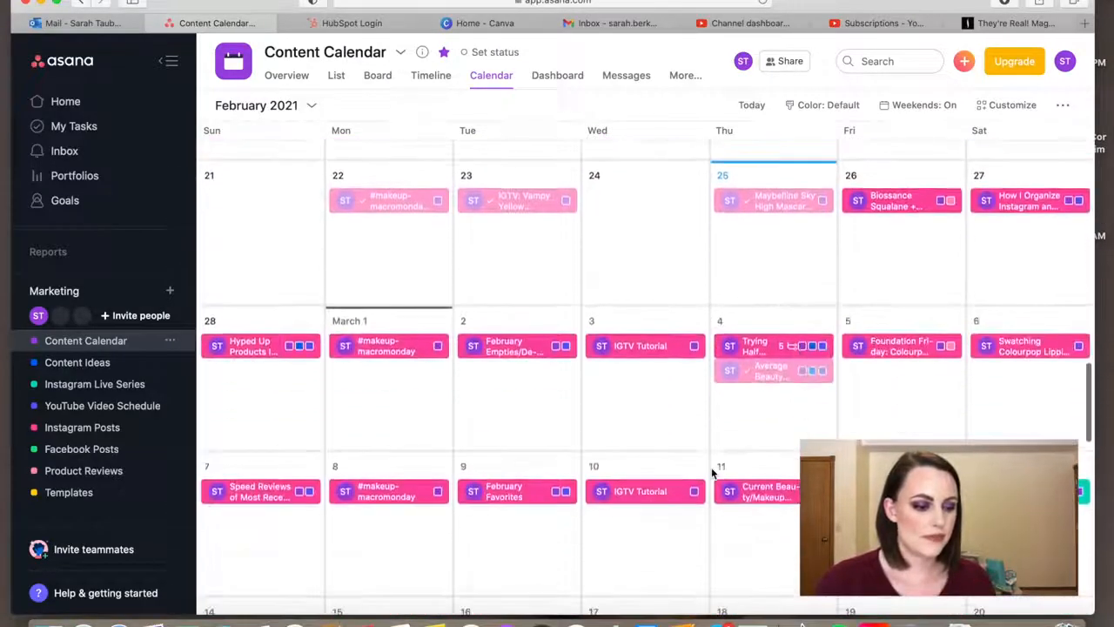
- Reopen the February 27 task, read its "New Task Step by Step" notes on planning content, and close it
{"action": "left_click", "coordinate": [1032, 204]}
{"action": "scroll", "coordinate": [570, 352], "scroll_direction": "down", "scroll_amount": 5}
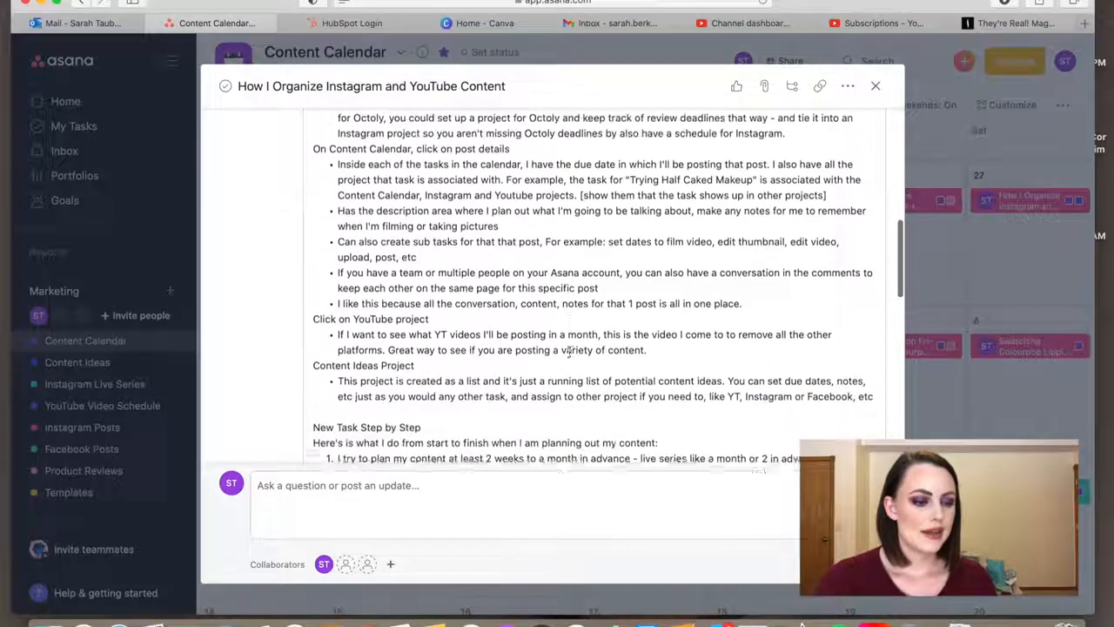
{"action": "scroll", "coordinate": [569, 352], "scroll_direction": "down", "scroll_amount": 4}
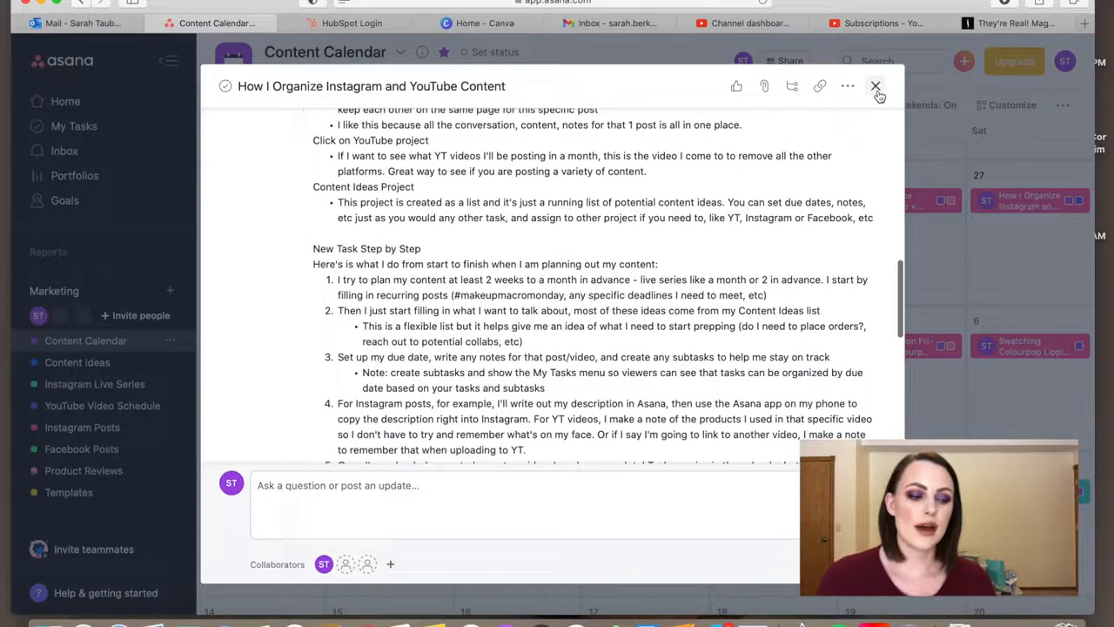
{"action": "left_click", "coordinate": [875, 86]}
- Look ahead through the March and April 2021 schedule in the Content Calendar, checking recurring posts and open dates
{"action": "scroll", "coordinate": [748, 261], "scroll_direction": "down", "scroll_amount": 1}
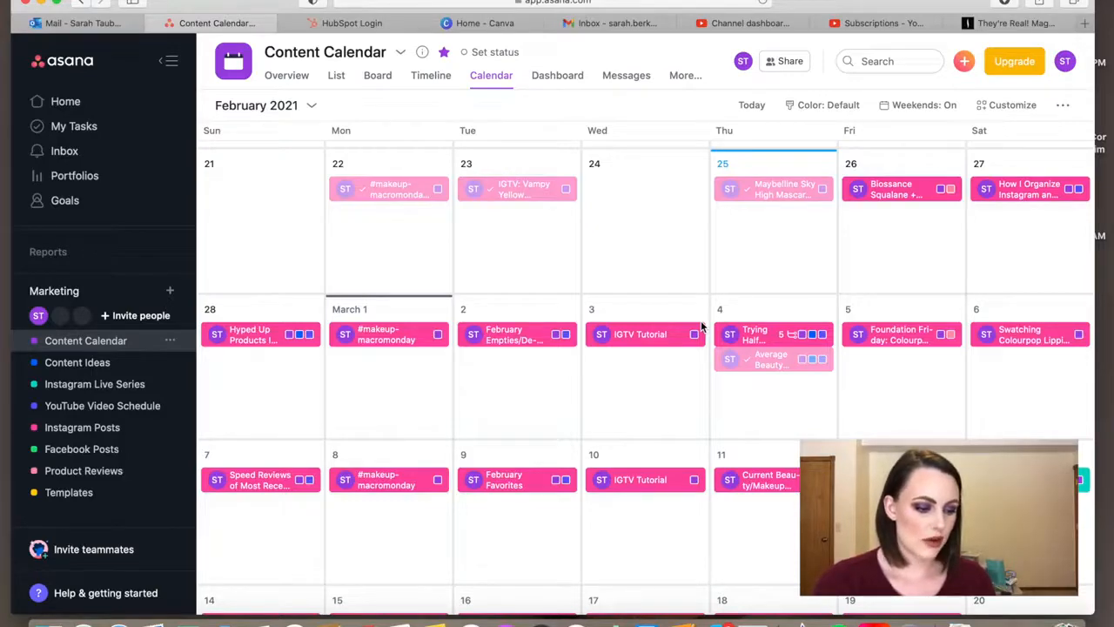
{"action": "scroll", "coordinate": [617, 465], "scroll_direction": "down", "scroll_amount": 5}
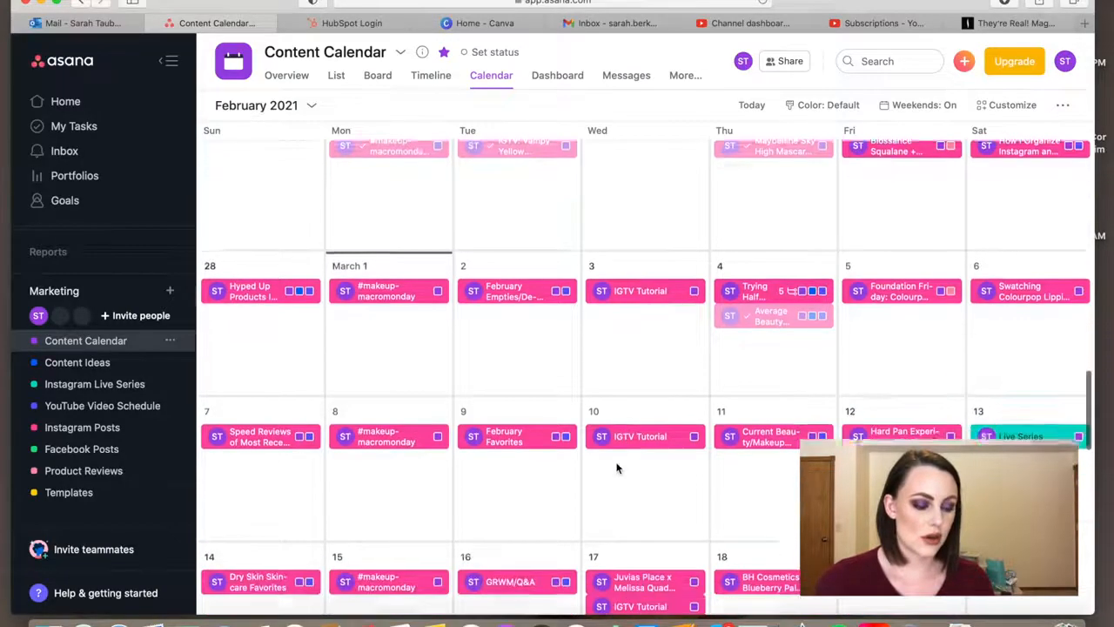
{"action": "scroll", "coordinate": [617, 469], "scroll_direction": "down", "scroll_amount": 15}
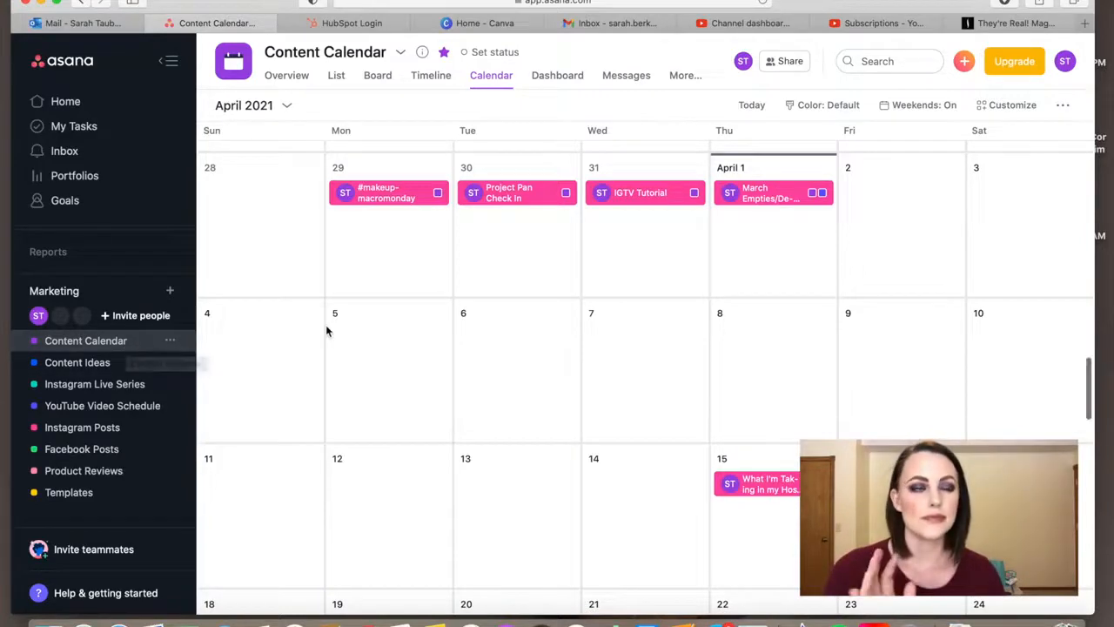
{"action": "scroll", "coordinate": [326, 331], "scroll_direction": "down", "scroll_amount": 1}
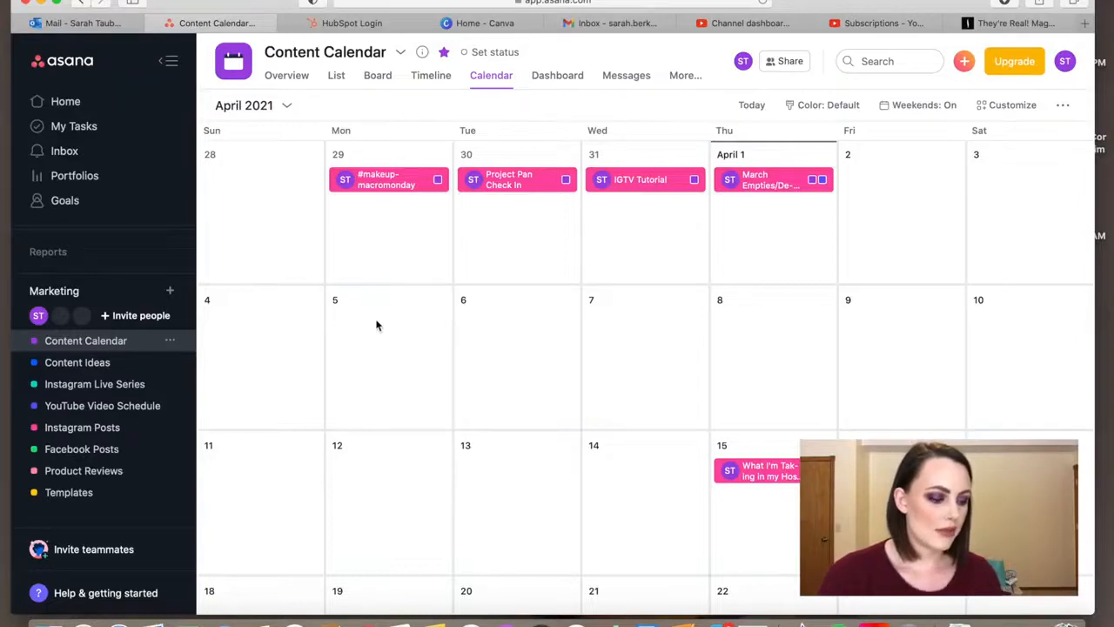
{"action": "scroll", "coordinate": [409, 194], "scroll_direction": "down", "scroll_amount": 5}
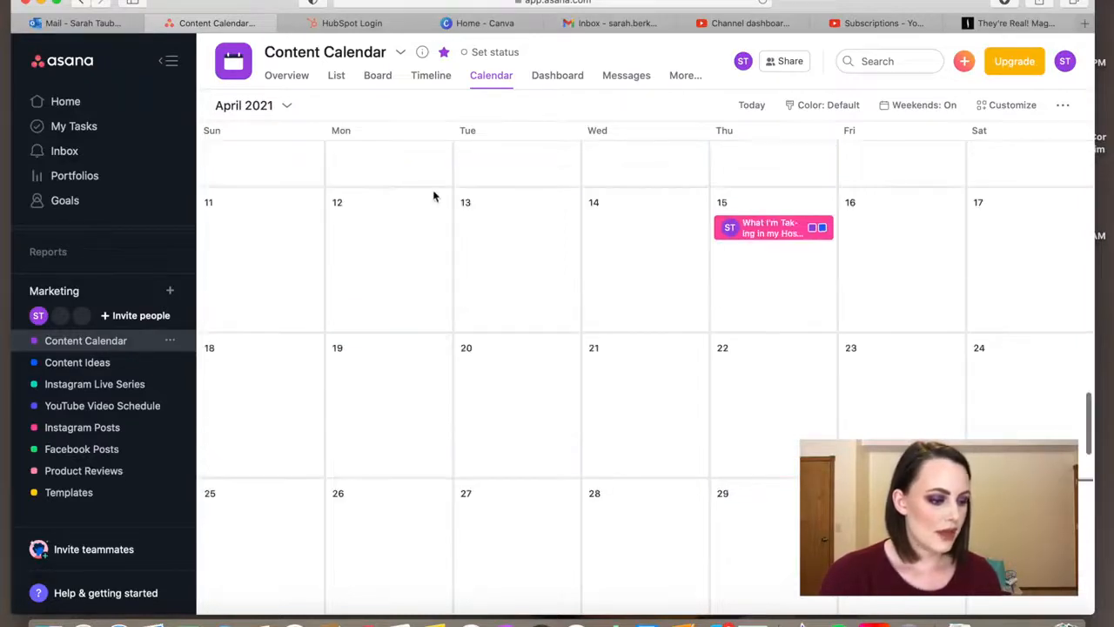
- Copy the title of the March 29 #makeupmacromonday task in the Content Calendar, and close the task
{"action": "scroll", "coordinate": [433, 199], "scroll_direction": "up", "scroll_amount": 6}
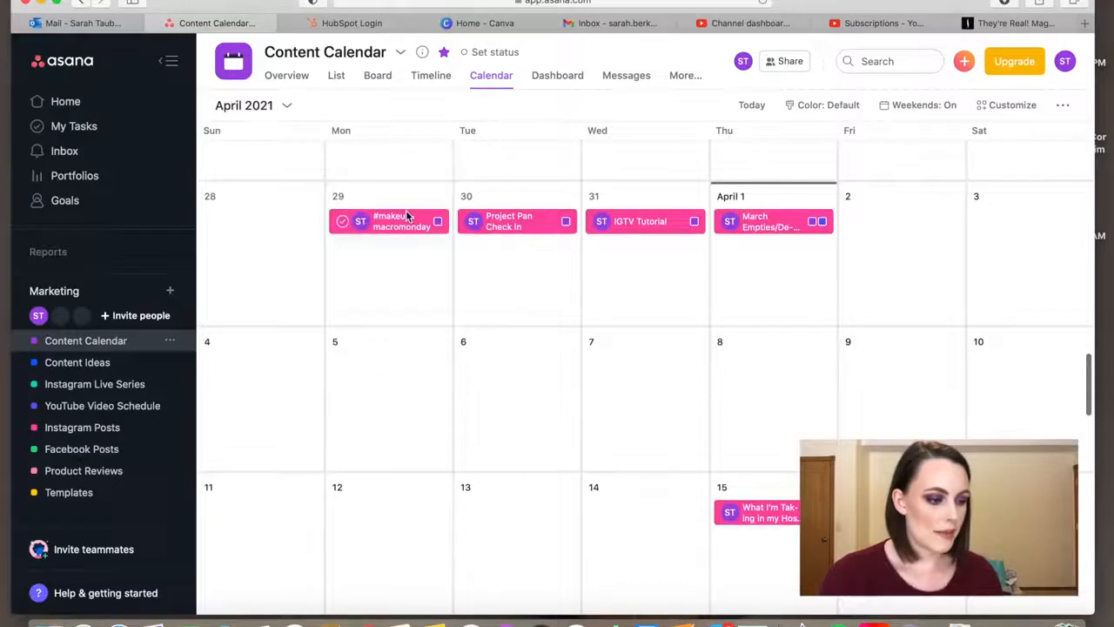
{"action": "left_click", "coordinate": [432, 220]}
{"action": "double_click", "coordinate": [429, 141]}
{"action": "triple_click", "coordinate": [429, 141]}
{"action": "key", "text": "super+c"}
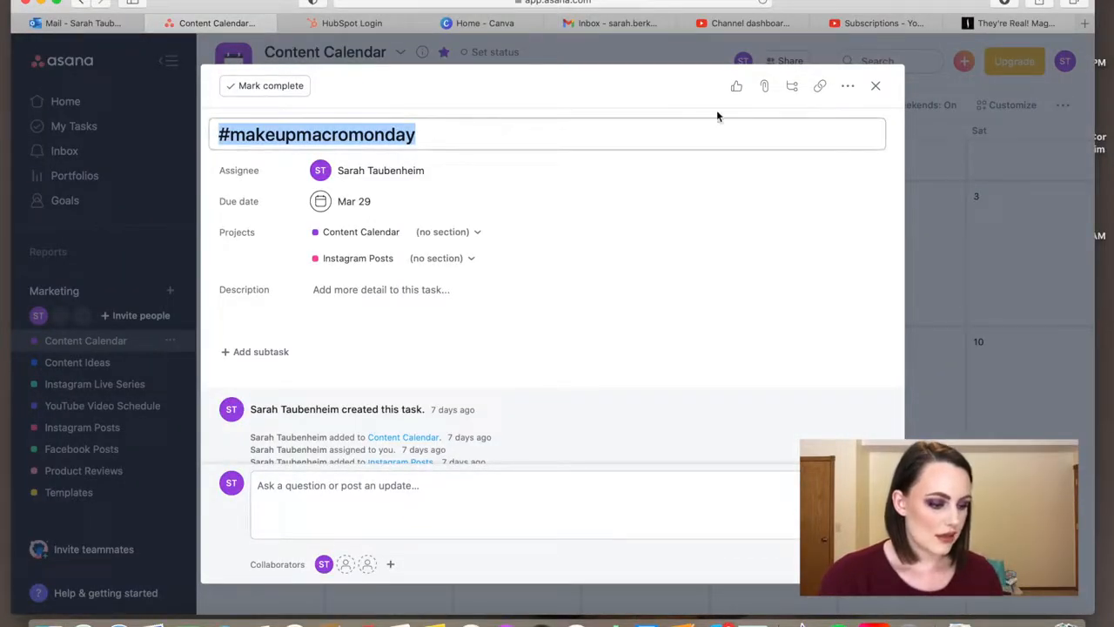
{"action": "left_click", "coordinate": [876, 85]}
- Add #makeupmacromonday tasks on Mondays April 5 and April 12 using the copied title
{"action": "left_click", "coordinate": [396, 345]}
{"action": "key", "text": "super+v"}
{"action": "scroll", "coordinate": [396, 345], "scroll_direction": "down", "scroll_amount": 2}
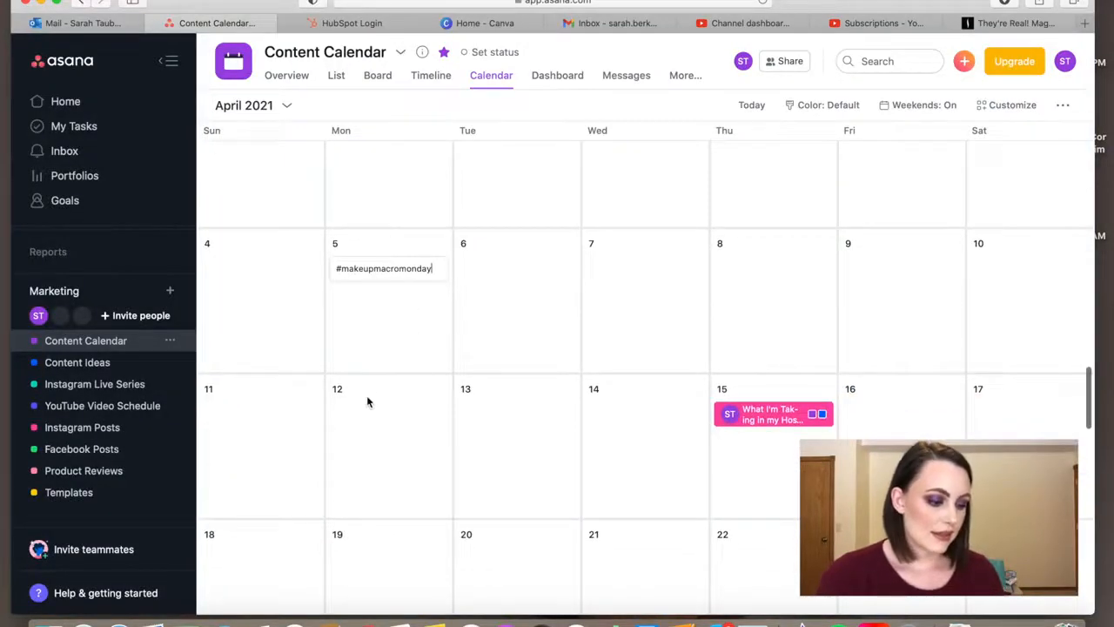
{"action": "left_click", "coordinate": [353, 426]}
{"action": "key", "text": "super+v"}
- Add #makeupmacromonday tasks on Mondays April 19 and April 26 using the copied title
{"action": "scroll", "coordinate": [354, 433], "scroll_direction": "down", "scroll_amount": 2}
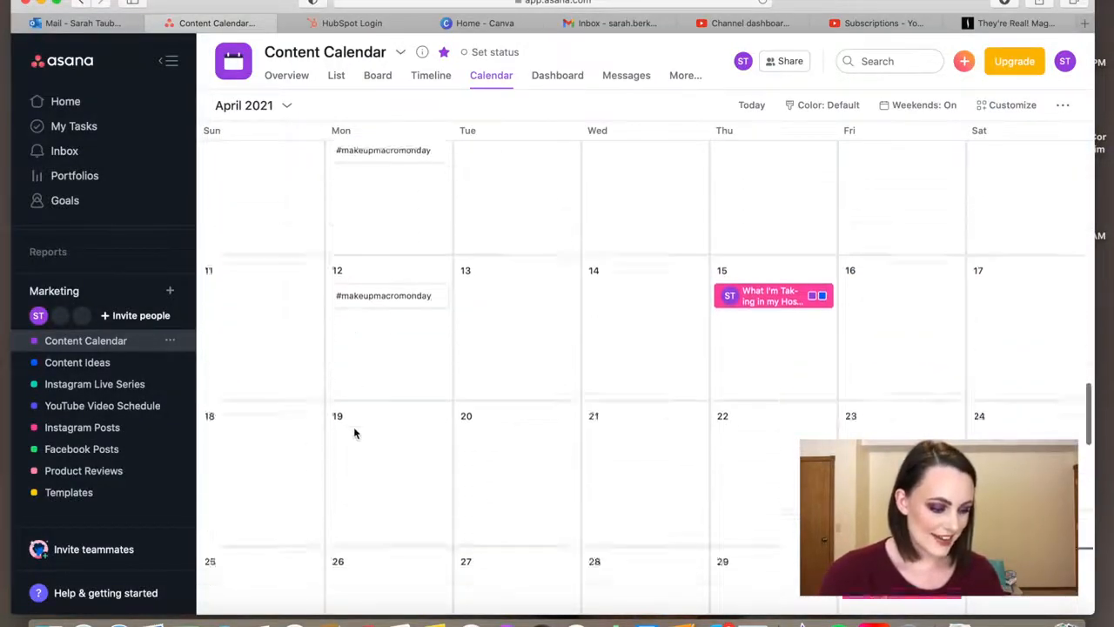
{"action": "scroll", "coordinate": [354, 433], "scroll_direction": "down", "scroll_amount": 1}
{"action": "left_click", "coordinate": [354, 429]}
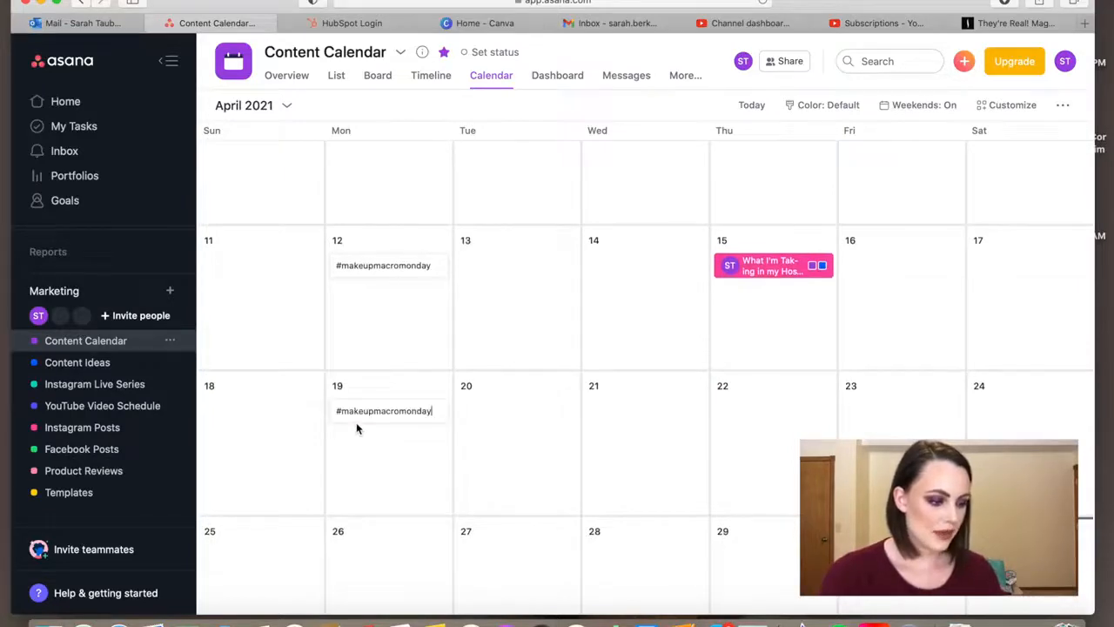
{"action": "key", "text": "super+v"}
{"action": "scroll", "coordinate": [356, 427], "scroll_direction": "down", "scroll_amount": 3}
{"action": "left_click", "coordinate": [356, 427]}
{"action": "key", "text": "super+v"}
{"action": "scroll", "coordinate": [356, 427], "scroll_direction": "up", "scroll_amount": 3}
{"action": "scroll", "coordinate": [356, 425], "scroll_direction": "up", "scroll_amount": 4}
{"action": "left_click", "coordinate": [356, 427]}
{"action": "key", "text": "super+v"}
- Assign the April 5 #makeupmacromonday task to the account owner and add it to the Instagram Posts project
{"action": "left_click", "coordinate": [394, 329]}
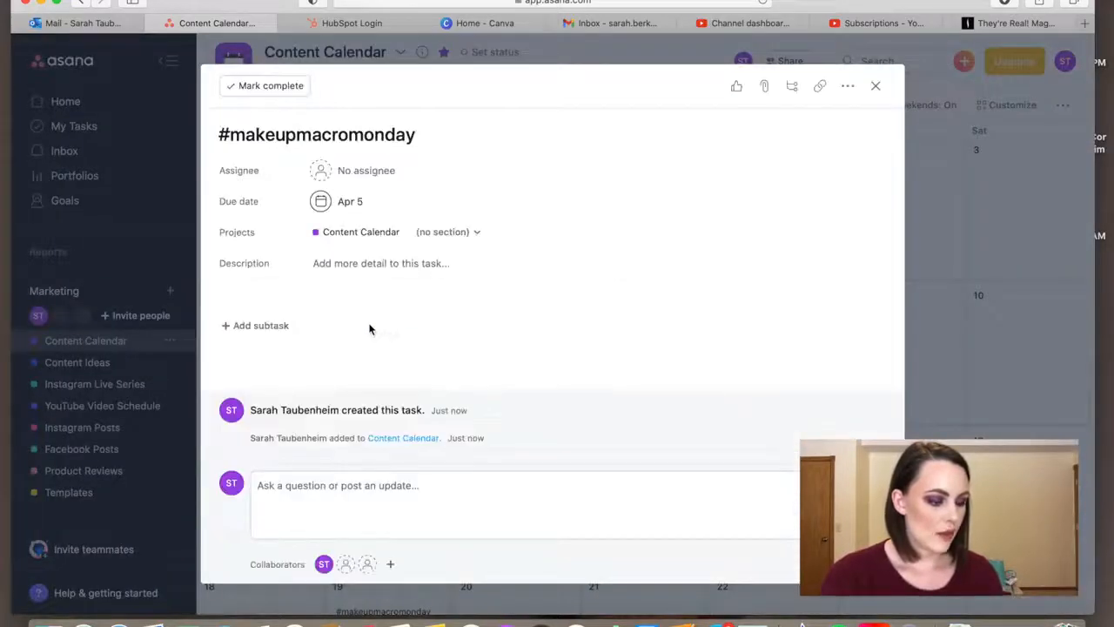
{"action": "left_click", "coordinate": [364, 171]}
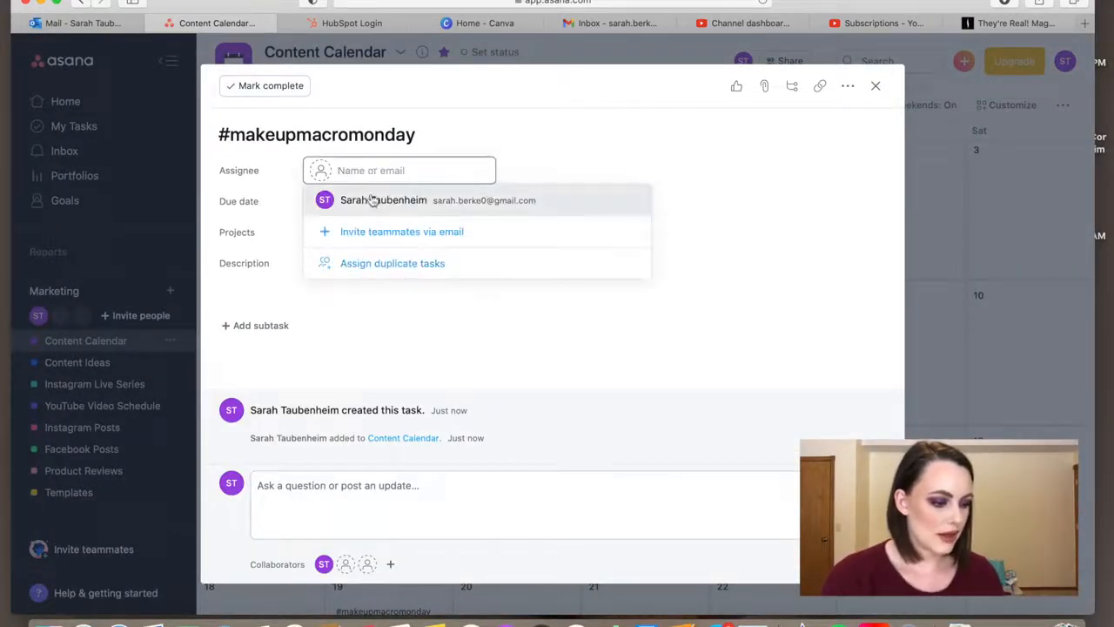
{"action": "left_click", "coordinate": [373, 199]}
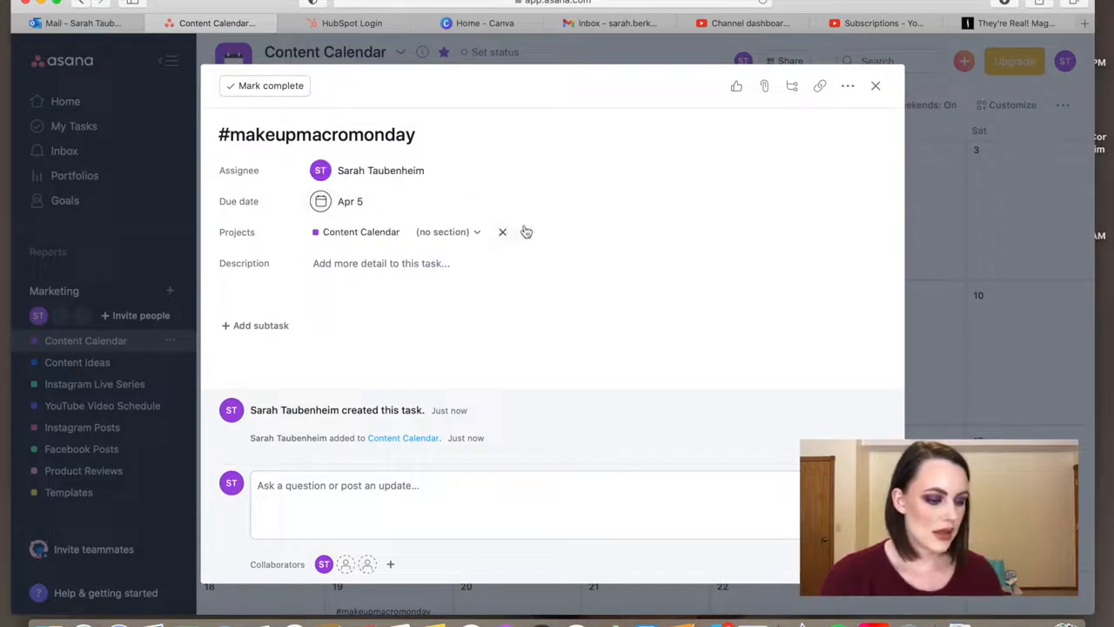
{"action": "left_click", "coordinate": [525, 231]}
{"action": "type", "text": "Insta"}
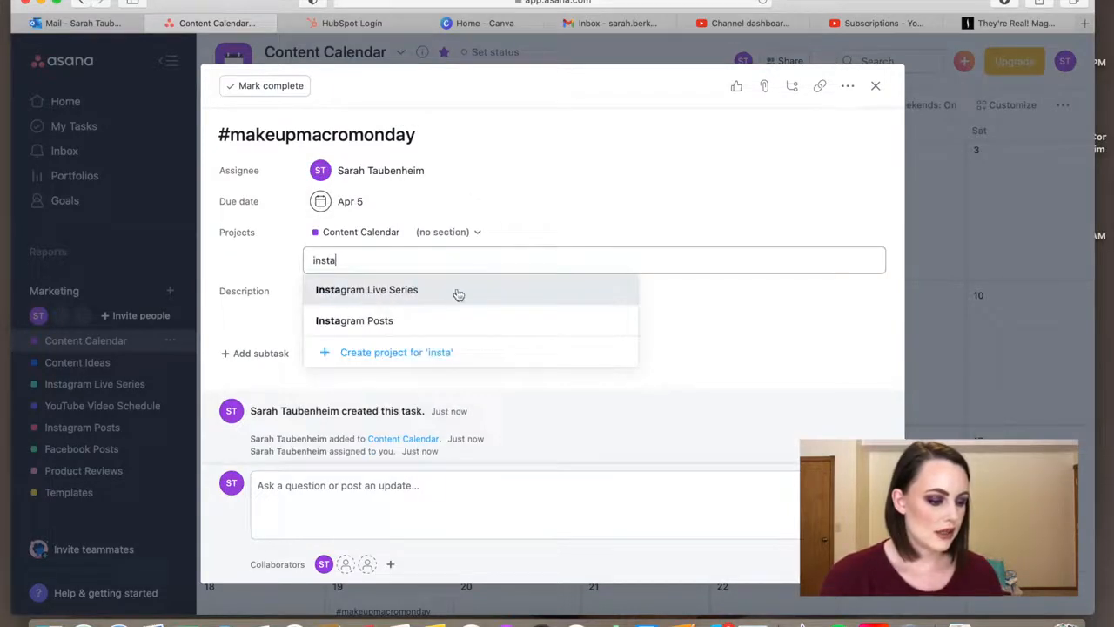
{"action": "left_click", "coordinate": [416, 322]}
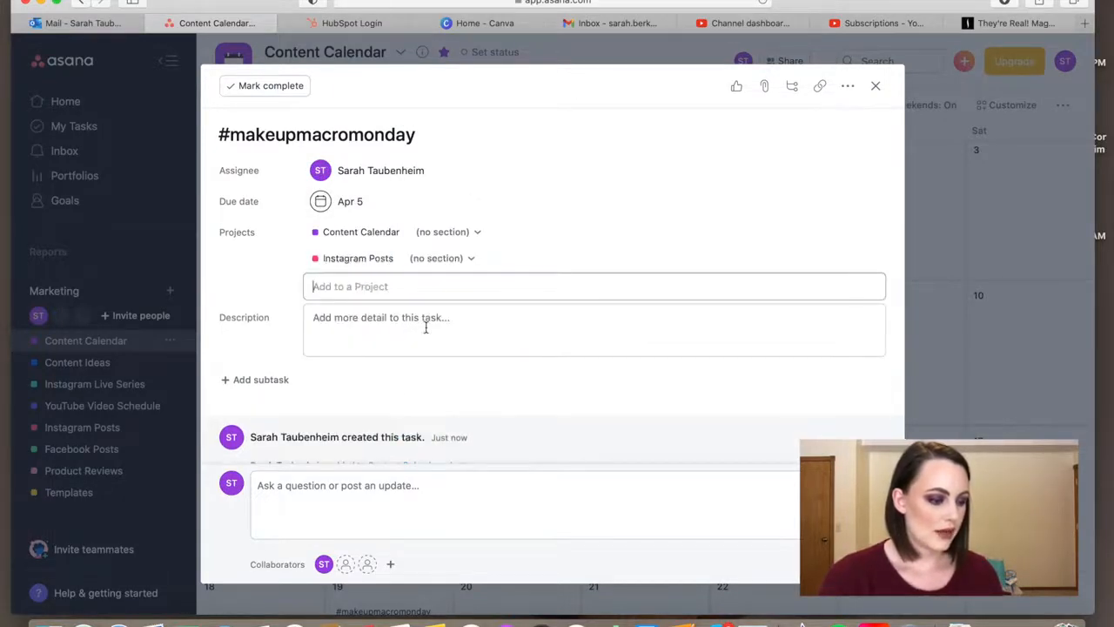
{"action": "left_click", "coordinate": [875, 86]}
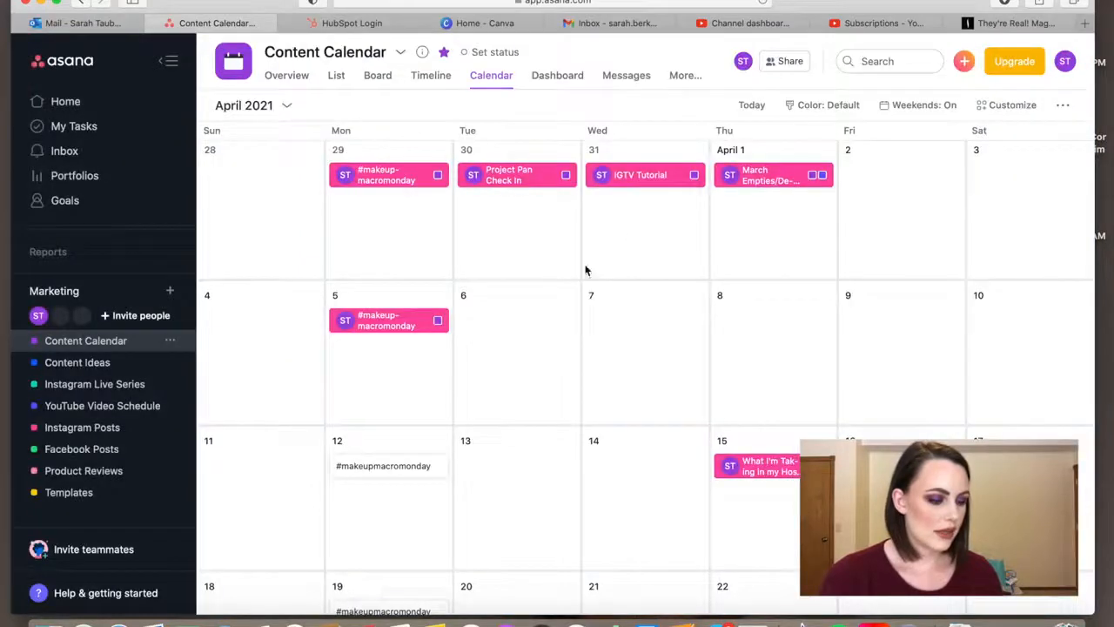
- Assign the April 12 #makeupmacromonday task to the account owner and add it to the Instagram Posts project
{"action": "left_click", "coordinate": [405, 470]}
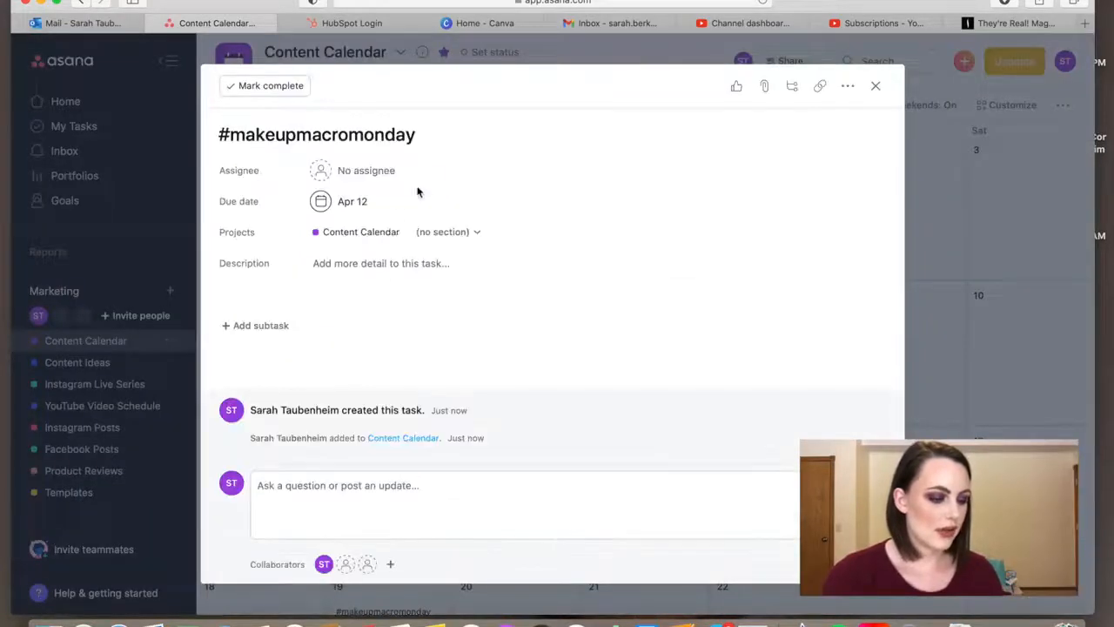
{"action": "left_click", "coordinate": [350, 174]}
{"action": "left_click", "coordinate": [357, 200]}
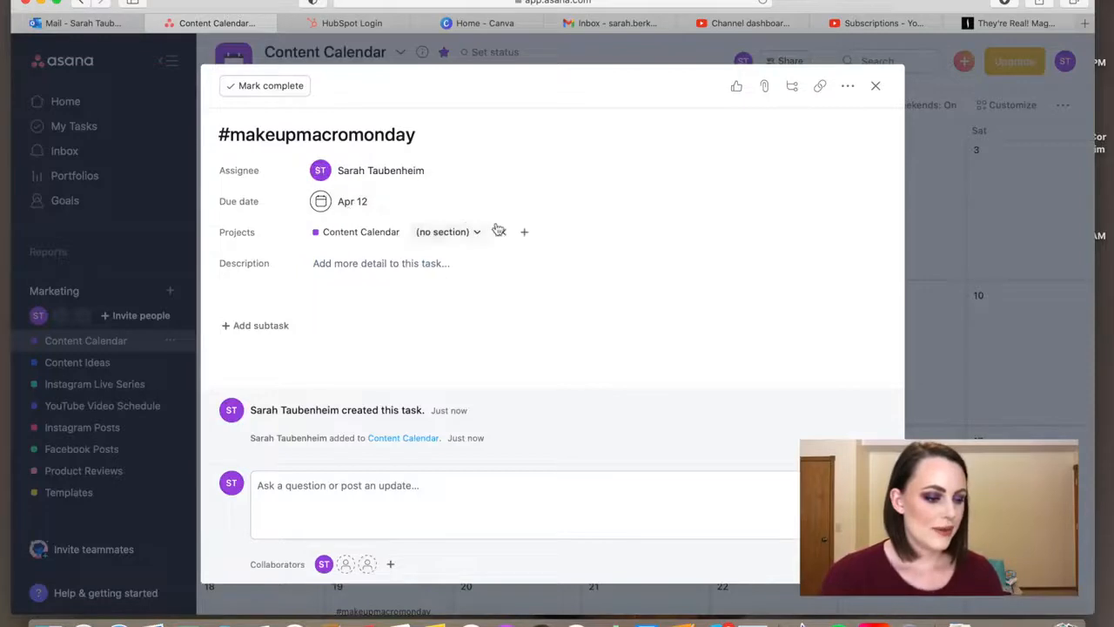
{"action": "left_click", "coordinate": [524, 232]}
{"action": "type", "text": "inst"}
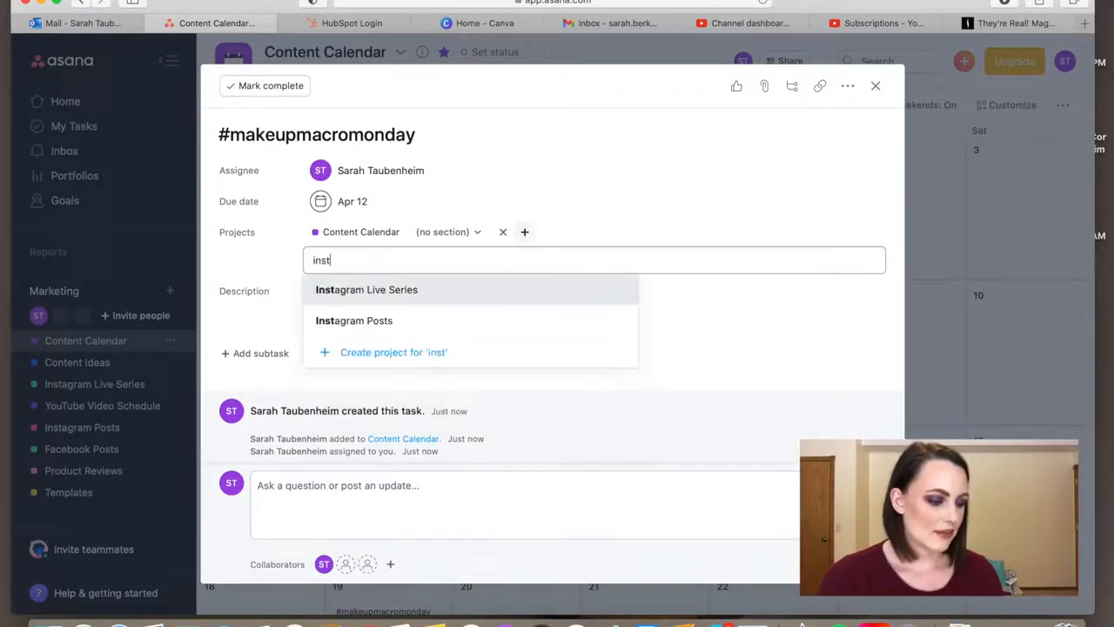
{"action": "left_click", "coordinate": [482, 319]}
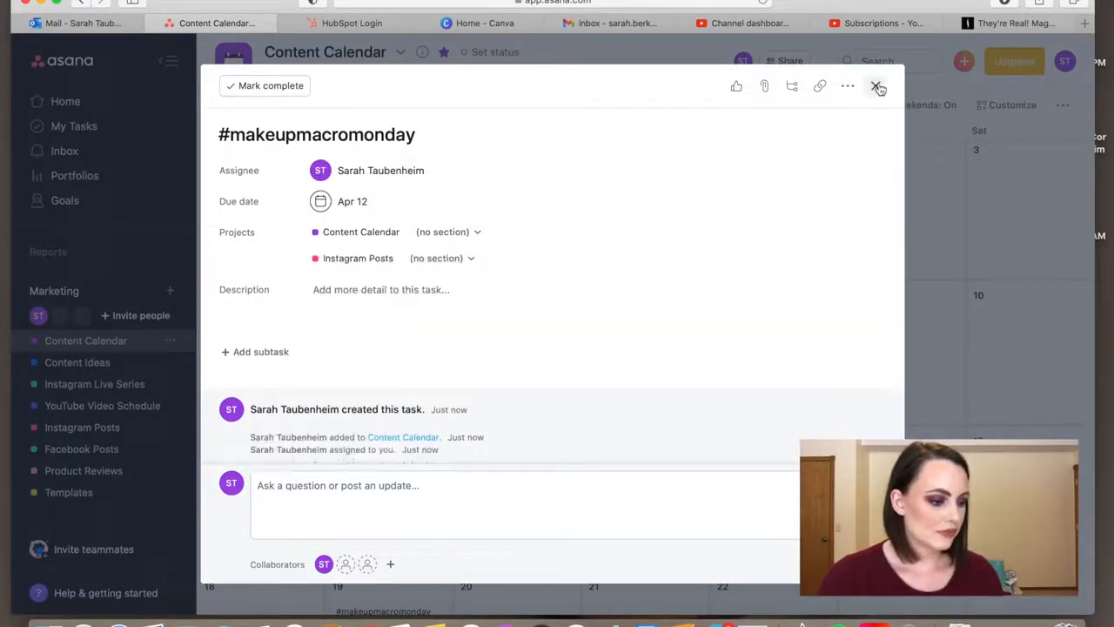
{"action": "left_click", "coordinate": [876, 86]}
- Assign the April 19 #makeupmacromonday task to the account owner and add it to the Instagram Posts project
{"action": "scroll", "coordinate": [619, 325], "scroll_direction": "down", "scroll_amount": 2}
{"action": "left_click", "coordinate": [391, 465]}
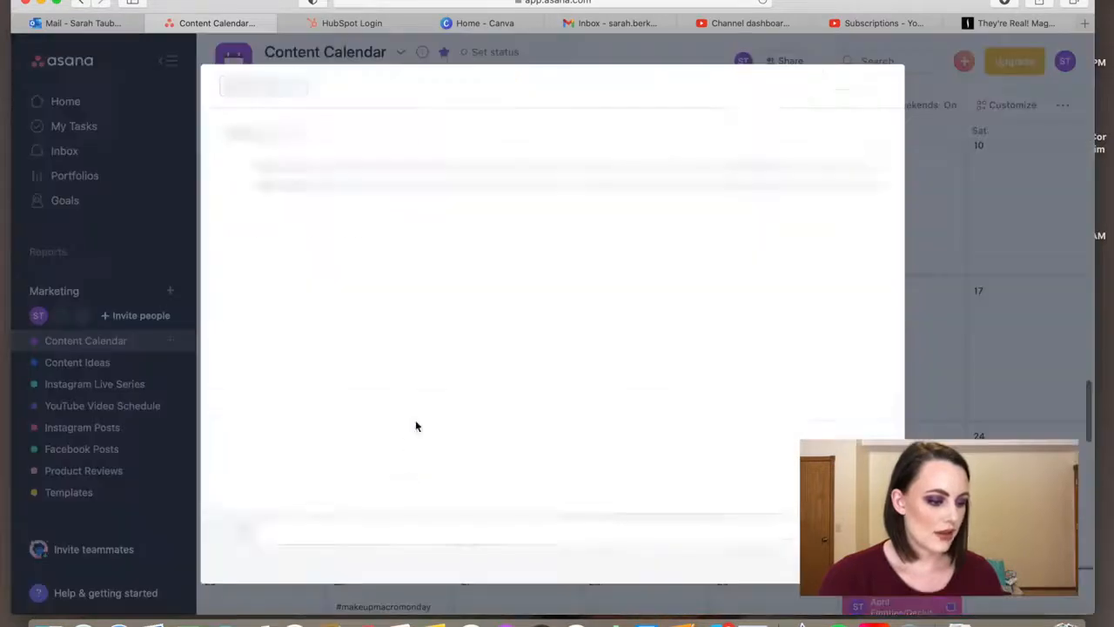
{"action": "left_click", "coordinate": [376, 172]}
{"action": "type", "text": "s"}
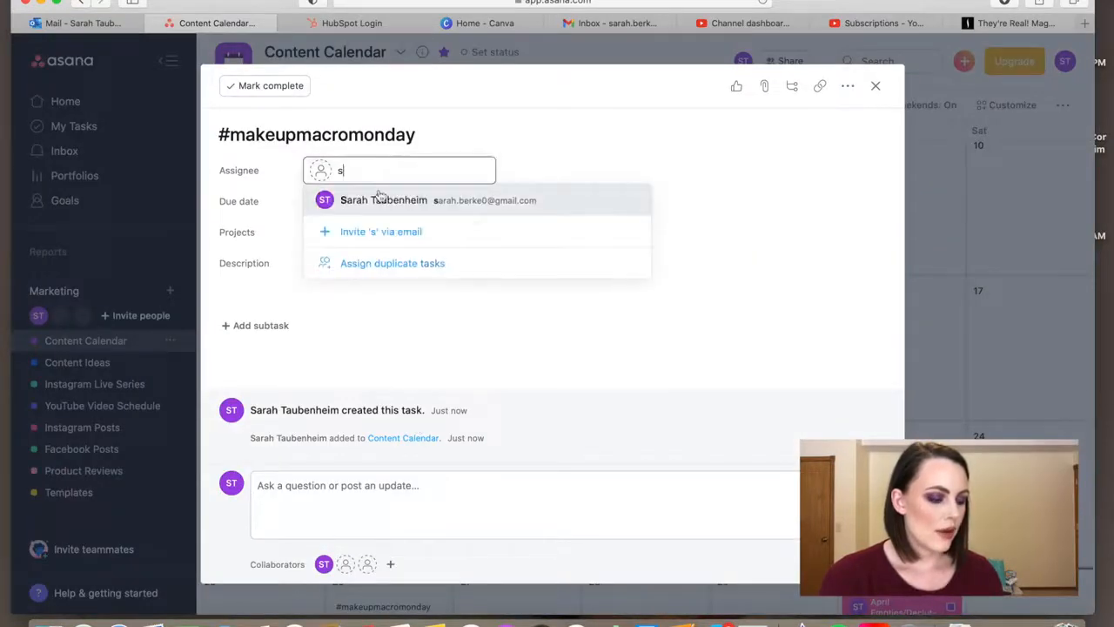
{"action": "left_click", "coordinate": [380, 199]}
{"action": "left_click", "coordinate": [525, 233]}
{"action": "left_click", "coordinate": [404, 411]}
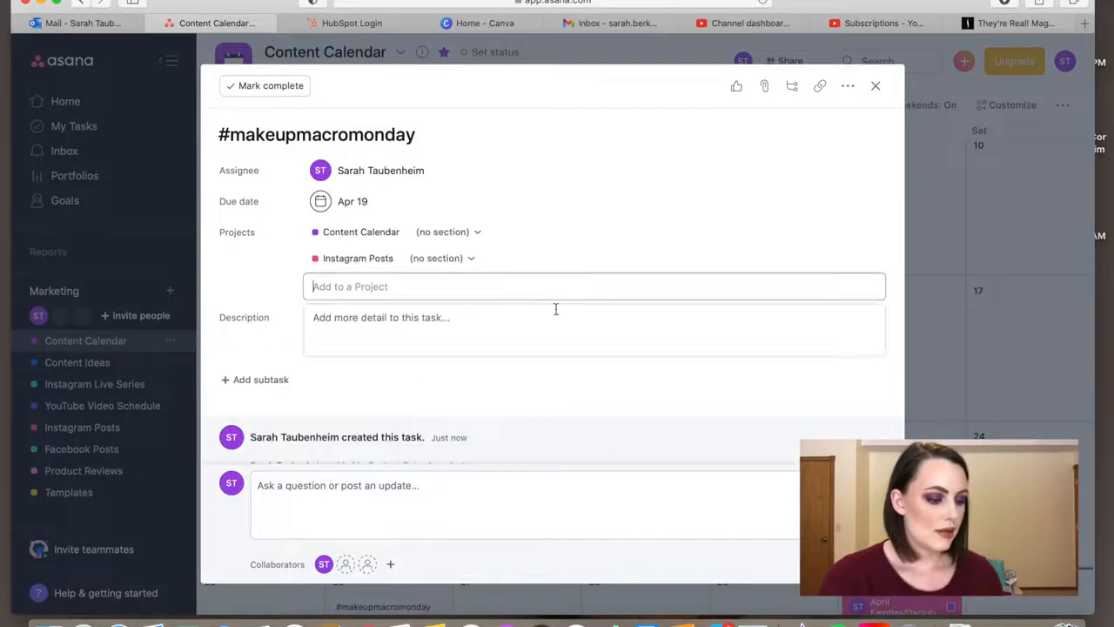
{"action": "left_click", "coordinate": [876, 85]}
- Assign the April 26 #makeupmacromonday task to the account owner and add it to the Instagram Posts project
{"action": "scroll", "coordinate": [525, 455], "scroll_direction": "down", "scroll_amount": 3}
{"action": "left_click", "coordinate": [395, 515]}
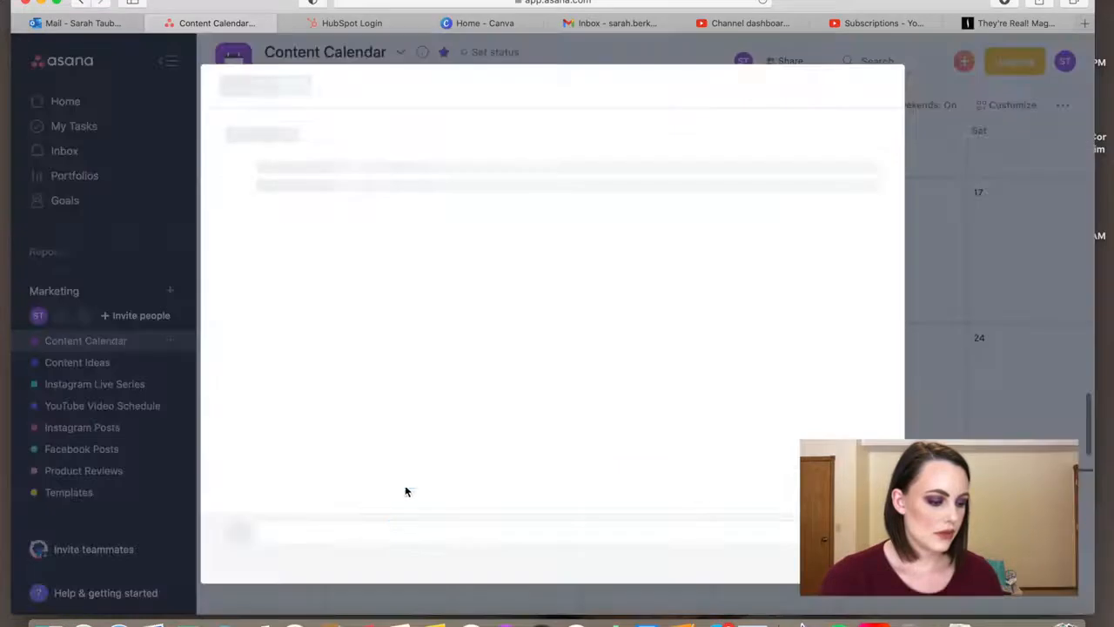
{"action": "left_click", "coordinate": [395, 177]}
{"action": "left_click", "coordinate": [384, 200]}
{"action": "left_click", "coordinate": [520, 232]}
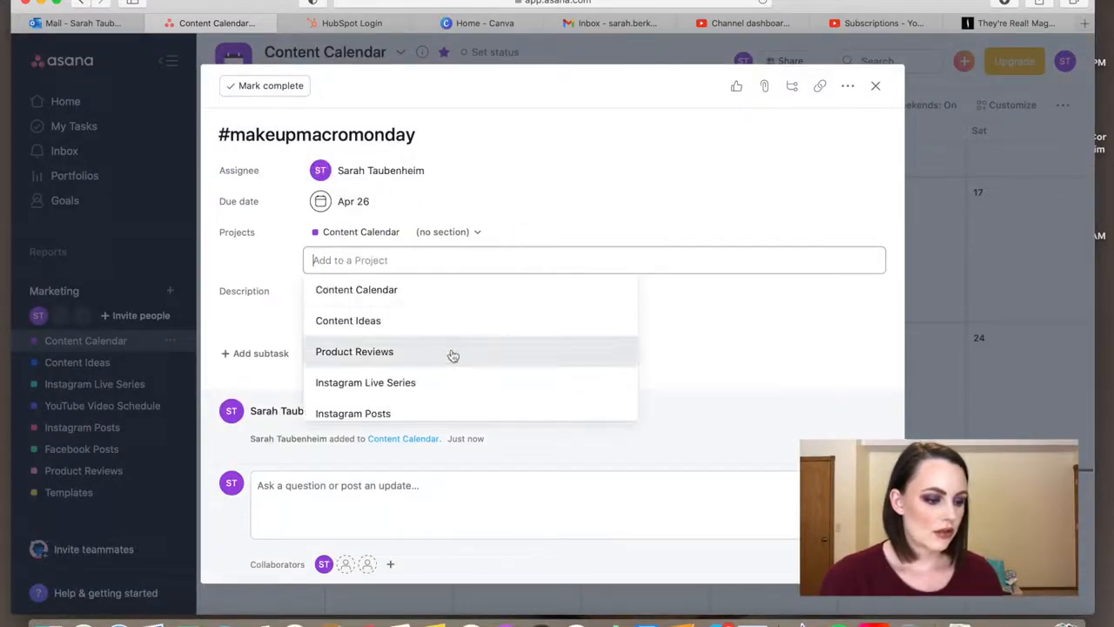
{"action": "left_click", "coordinate": [433, 411]}
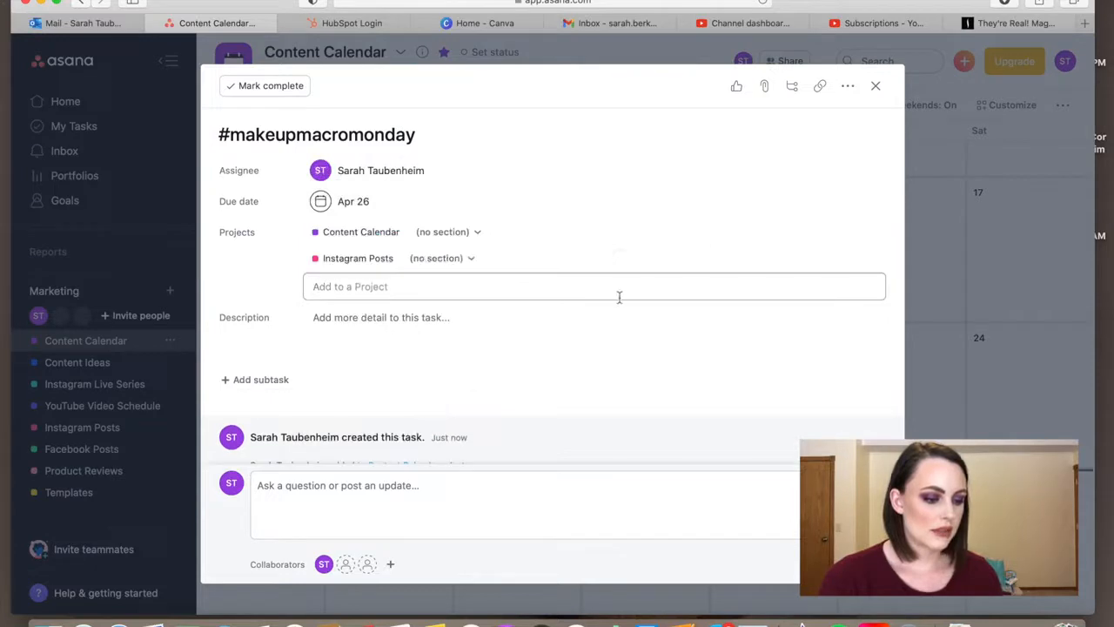
{"action": "left_click", "coordinate": [875, 86]}
{"action": "left_click", "coordinate": [875, 86]}
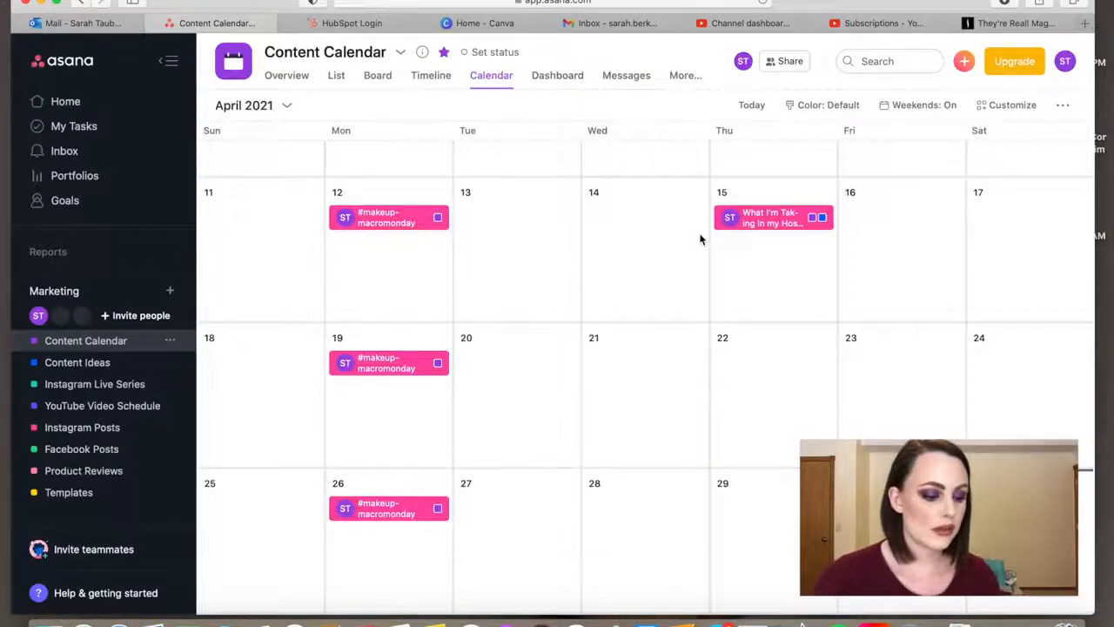
- Create an "IGTV Tutorial" task on Wednesday, April 7, and copy its title from the task details
{"action": "scroll", "coordinate": [701, 238], "scroll_direction": "up", "scroll_amount": 3}
{"action": "scroll", "coordinate": [701, 238], "scroll_direction": "down", "scroll_amount": 1}
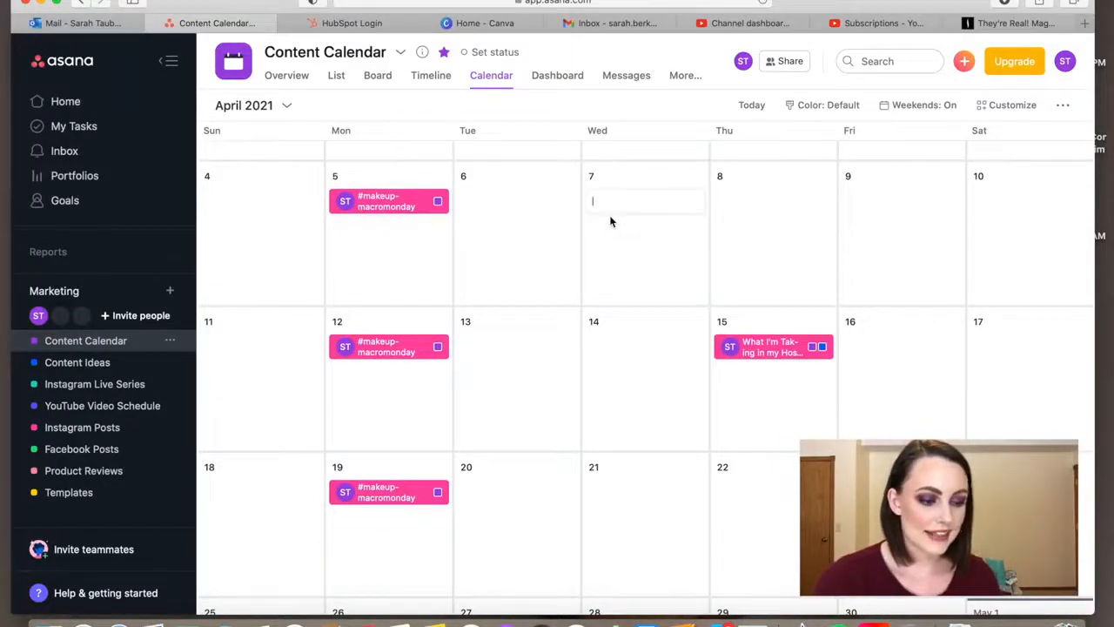
{"action": "type", "text": "IGTV"}
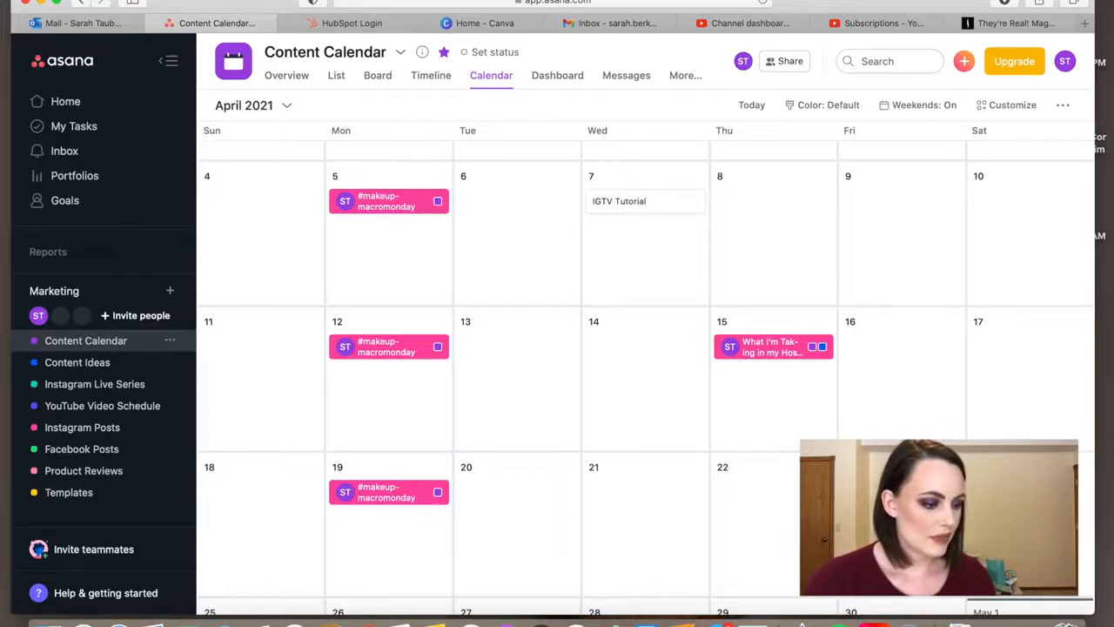
{"action": "type", "text": " Tutorial"}
{"action": "key", "text": "Return"}
{"action": "left_click", "coordinate": [641, 196]}
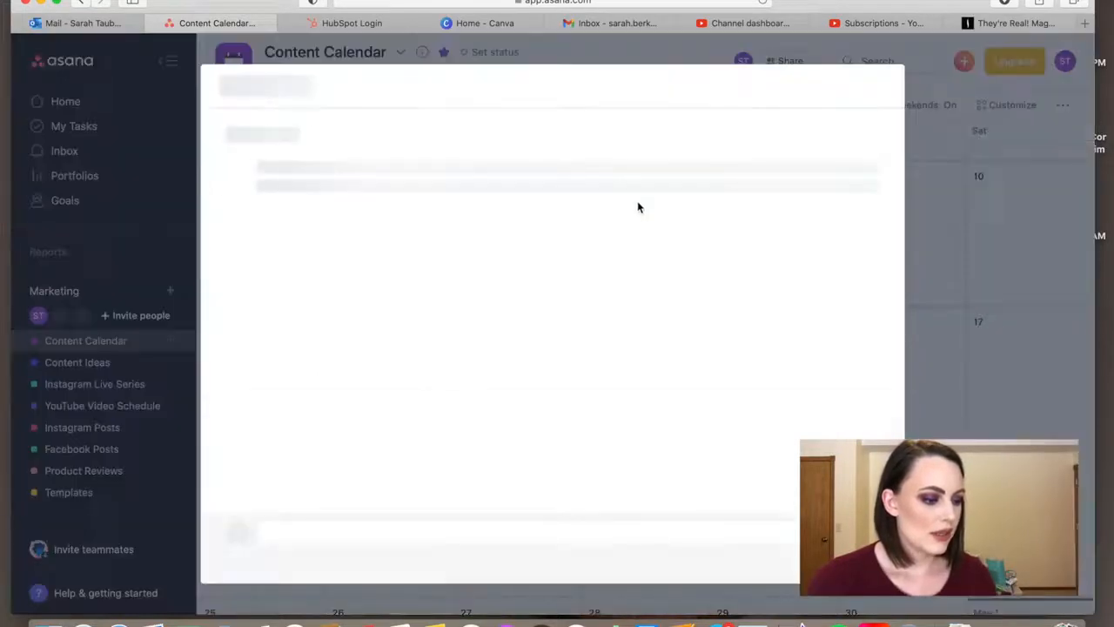
{"action": "triple_click", "coordinate": [326, 134]}
{"action": "key", "text": "super+c"}
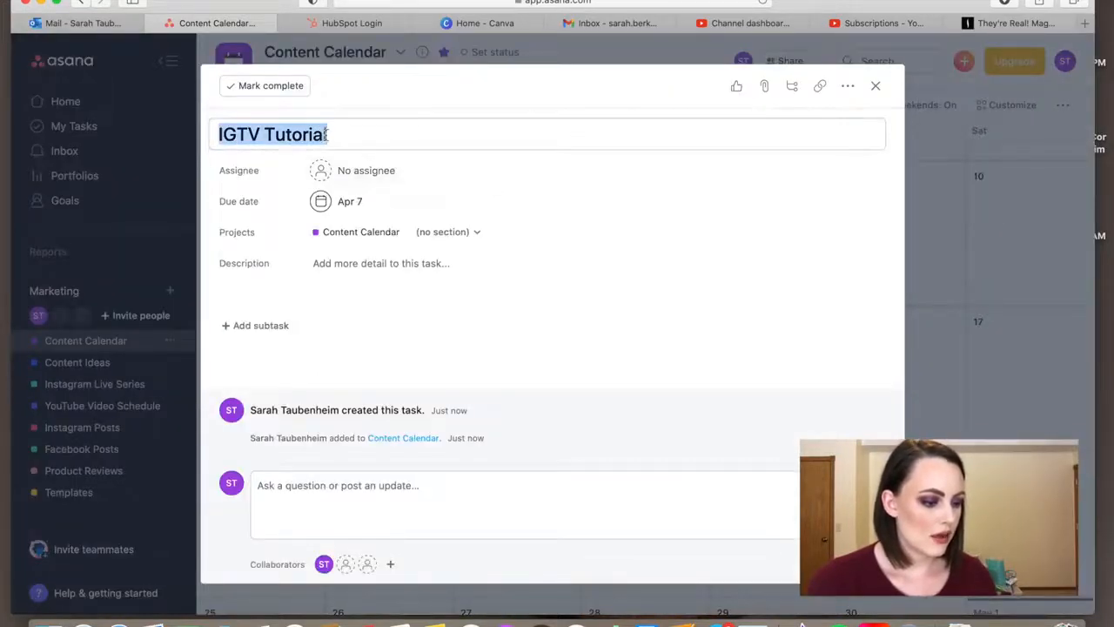
- Assign the April 7 IGTV Tutorial task to the account owner and add it to the Instagram Posts project
{"action": "left_click", "coordinate": [360, 169]}
{"action": "left_click", "coordinate": [395, 205]}
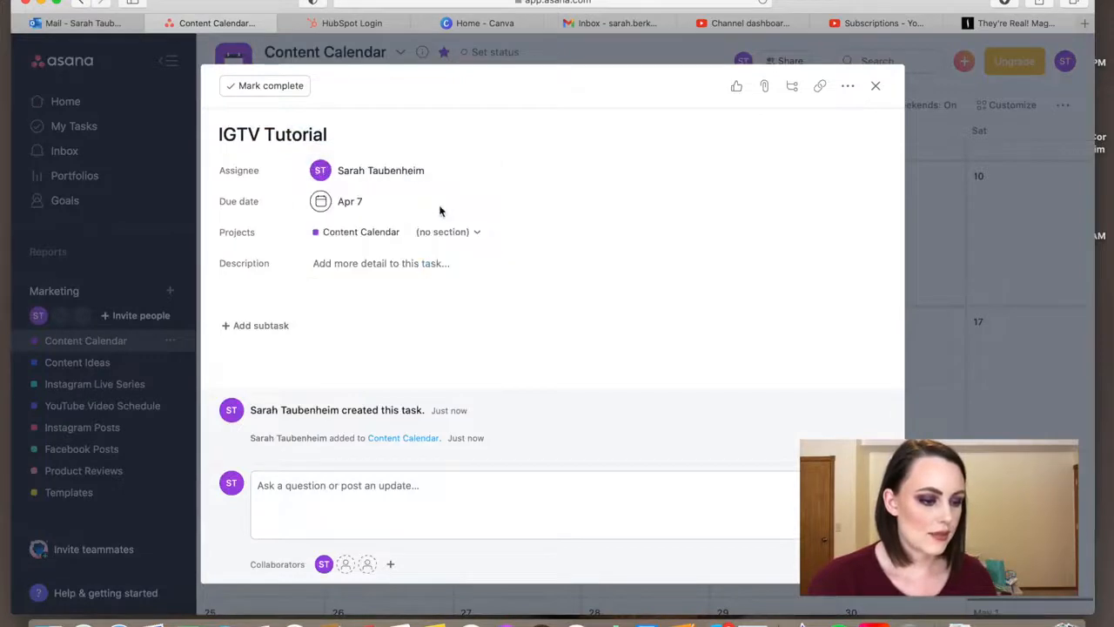
{"action": "left_click", "coordinate": [525, 232]}
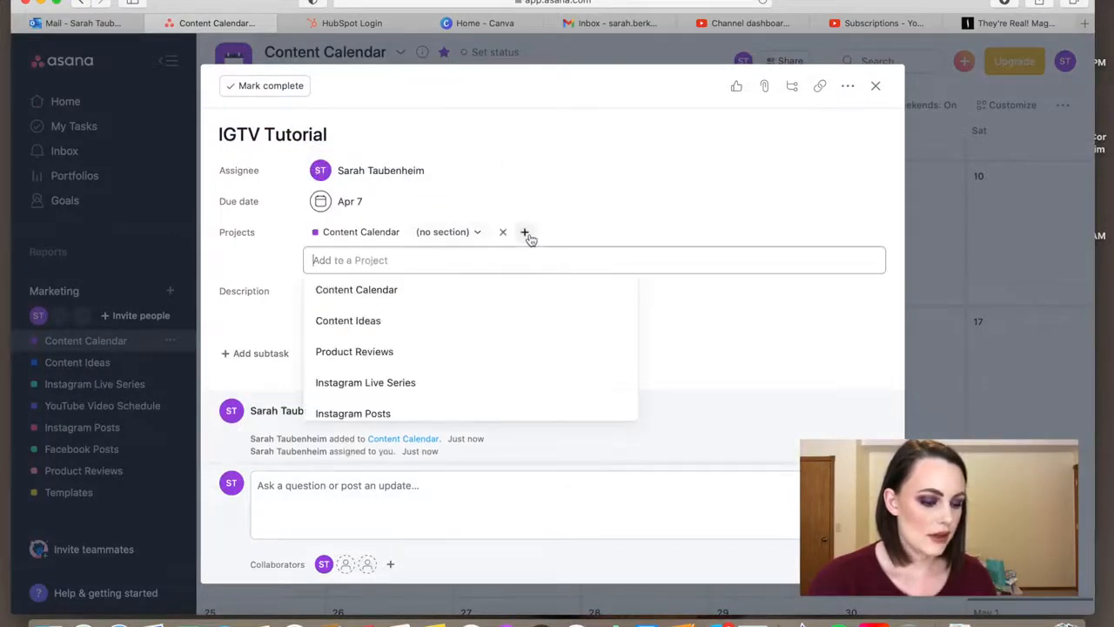
{"action": "left_click", "coordinate": [416, 412]}
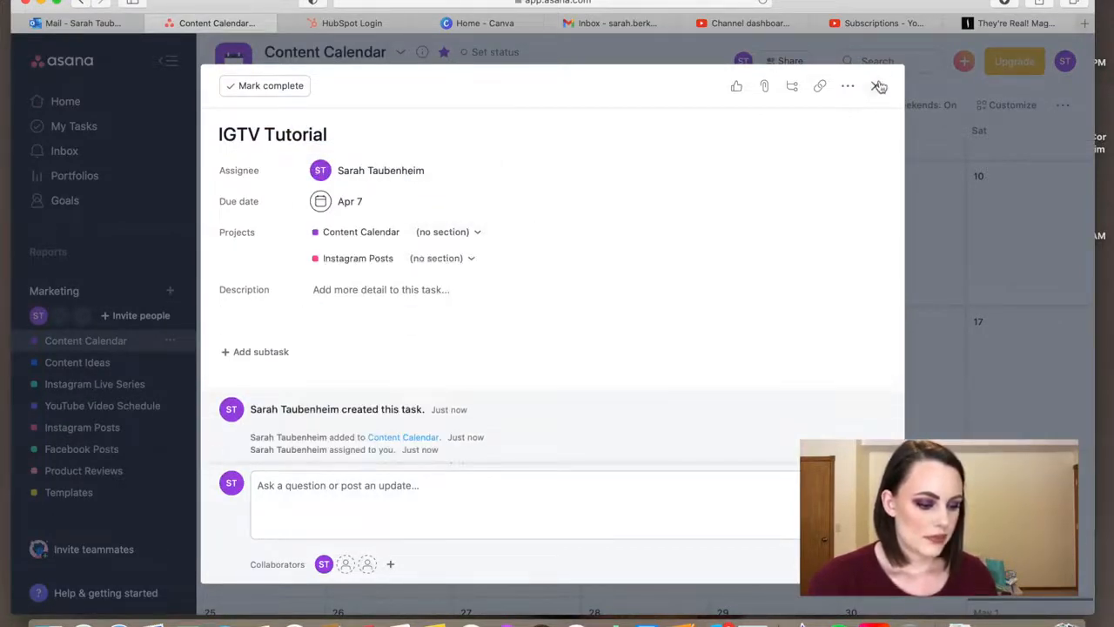
{"action": "left_click", "coordinate": [876, 86]}
- Add IGTV Tutorial tasks on Wednesdays April 14, 21 and 28 using the copied title
{"action": "left_click", "coordinate": [625, 363]}
{"action": "key", "text": "super+v"}
{"action": "scroll", "coordinate": [627, 468], "scroll_direction": "down", "scroll_amount": 2}
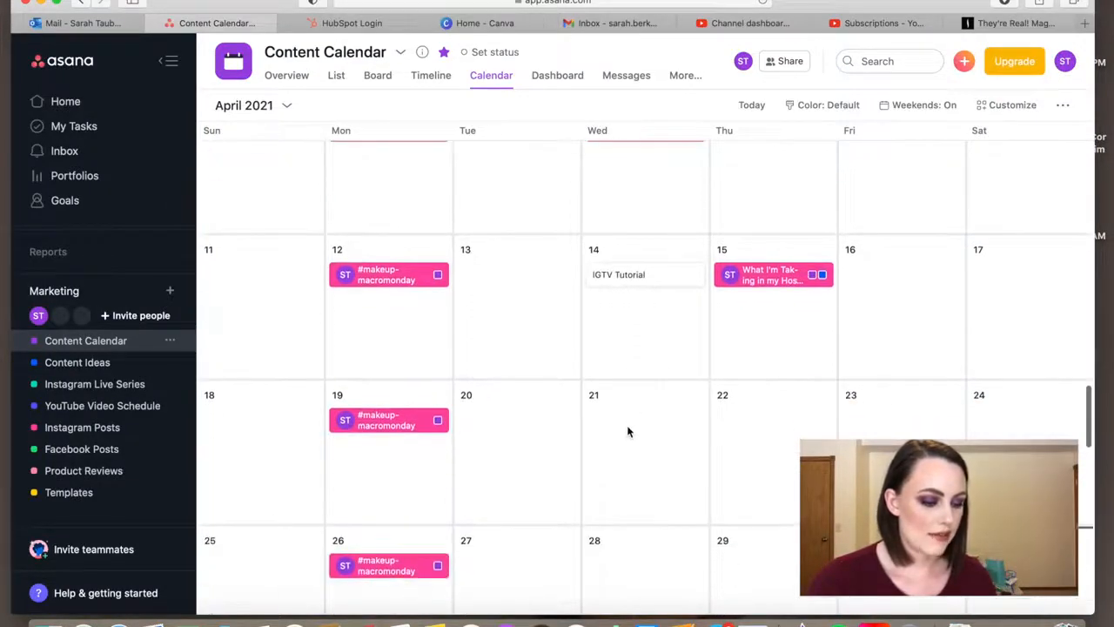
{"action": "key", "text": "super+v"}
{"action": "scroll", "coordinate": [626, 425], "scroll_direction": "down", "scroll_amount": 4}
{"action": "left_click", "coordinate": [627, 425]}
{"action": "key", "text": "super+v"}
{"action": "scroll", "coordinate": [627, 425], "scroll_direction": "down", "scroll_amount": 1}
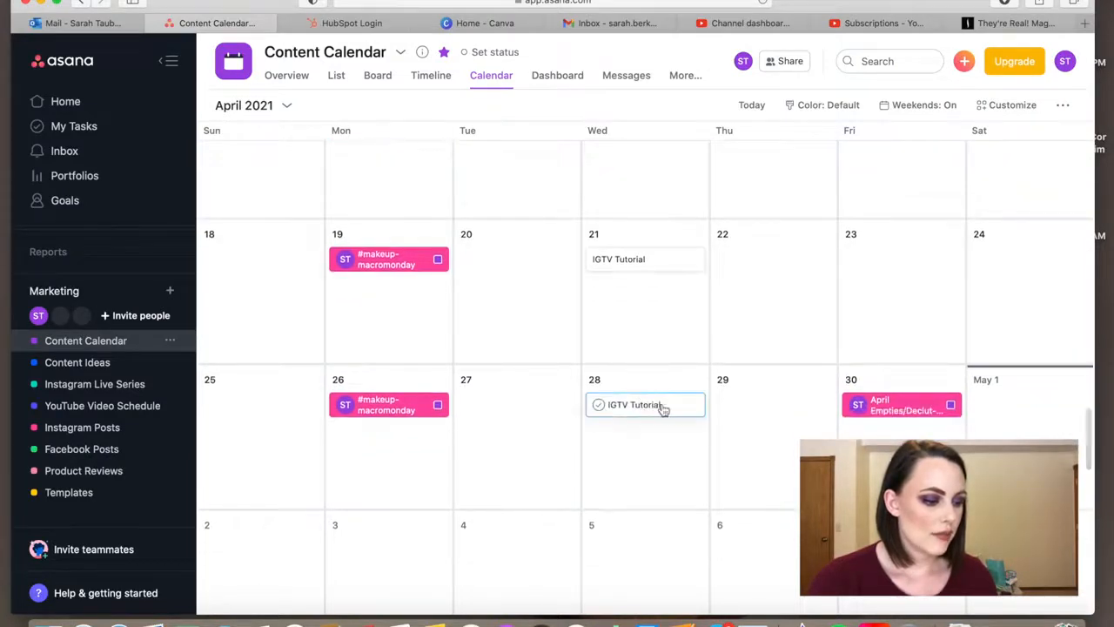
- Assign the April 28 IGTV Tutorial task to the account owner and add it to the Instagram Posts project
{"action": "left_click", "coordinate": [661, 407]}
{"action": "left_click", "coordinate": [365, 170]}
{"action": "left_click", "coordinate": [374, 200]}
{"action": "left_click", "coordinate": [525, 231]}
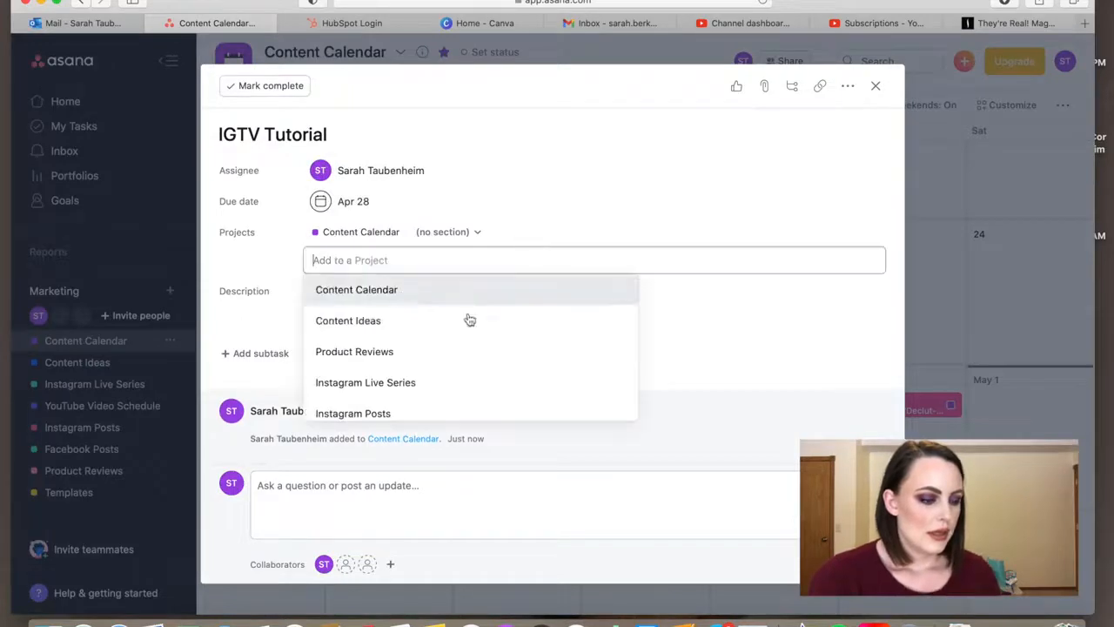
{"action": "left_click", "coordinate": [419, 415]}
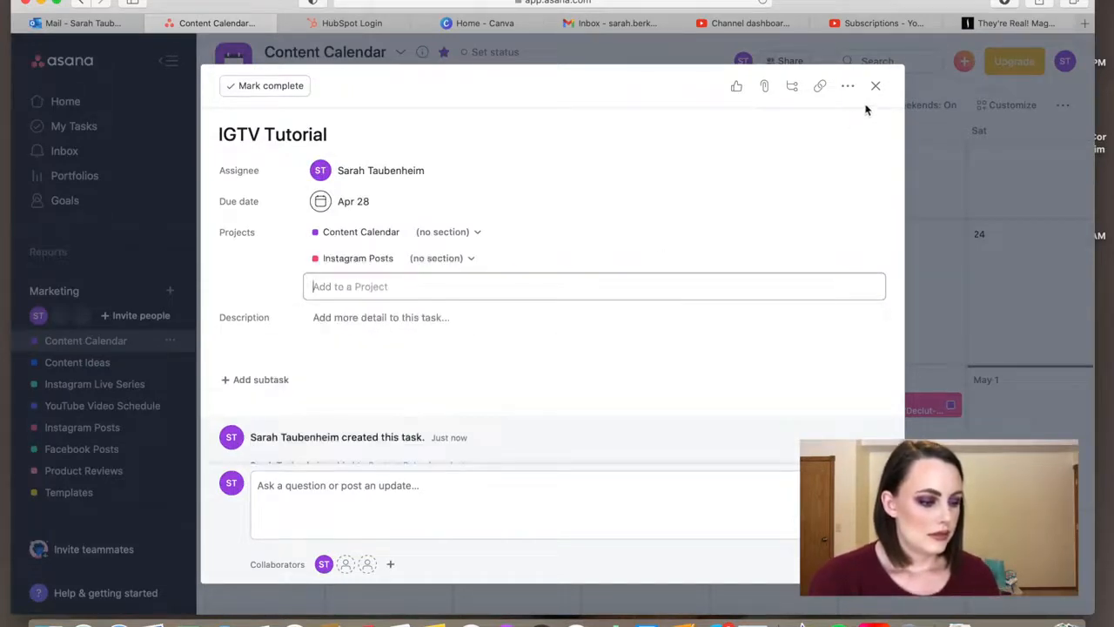
{"action": "left_click", "coordinate": [875, 87]}
- Assign the April 21 IGTV Tutorial task to the account owner and add it to the Instagram Posts project
{"action": "left_click", "coordinate": [661, 264]}
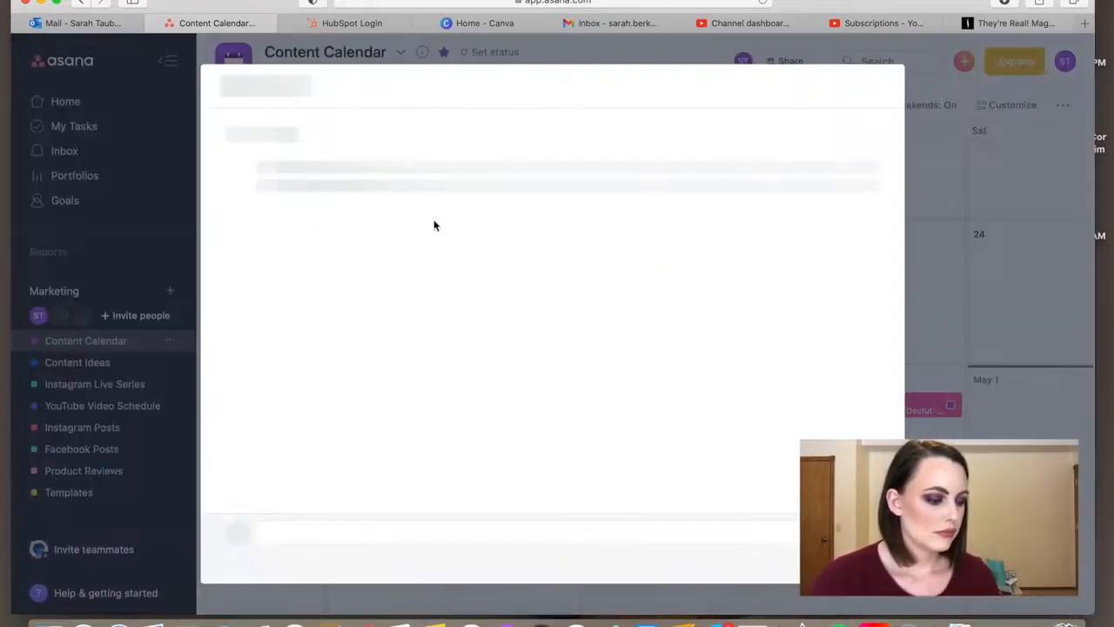
{"action": "left_click", "coordinate": [366, 171]}
{"action": "left_click", "coordinate": [367, 199]}
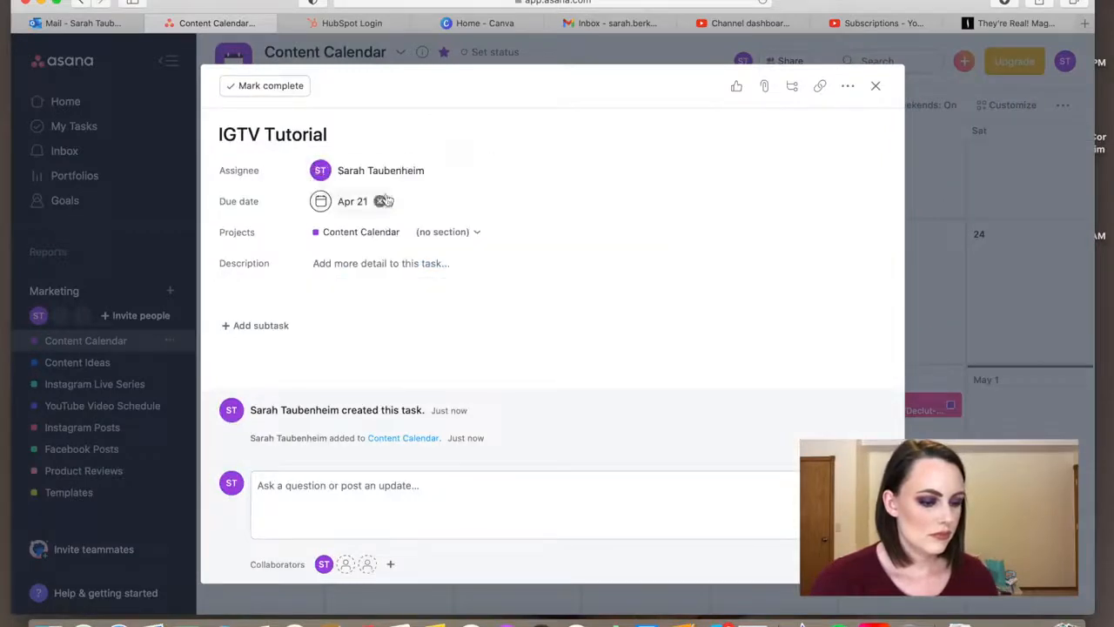
{"action": "left_click", "coordinate": [524, 231]}
{"action": "type", "text": "ins"}
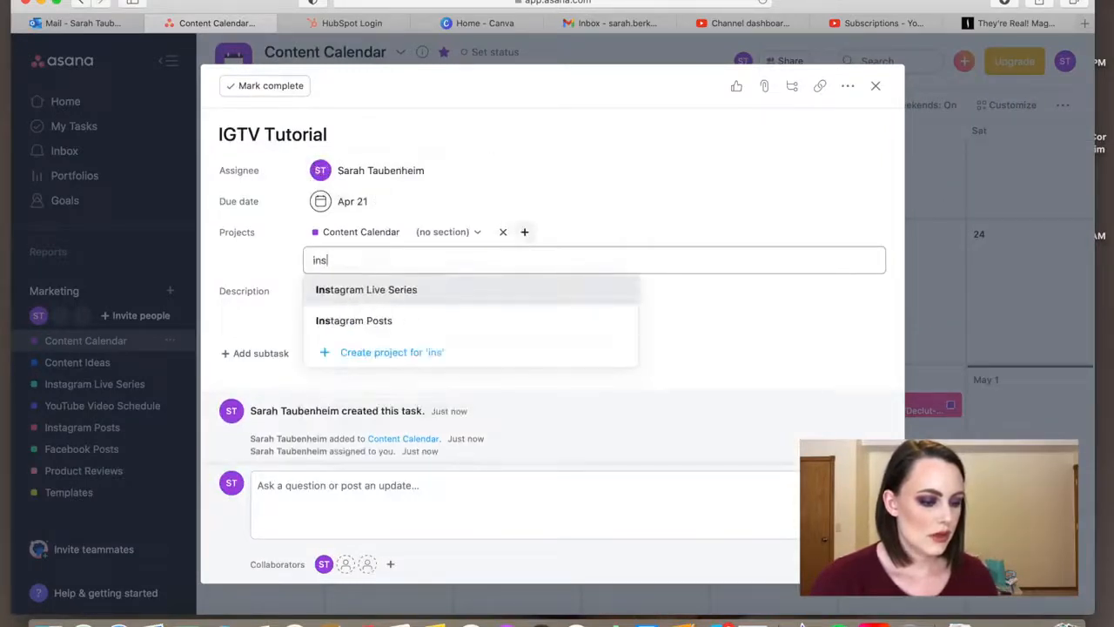
{"action": "left_click", "coordinate": [453, 318]}
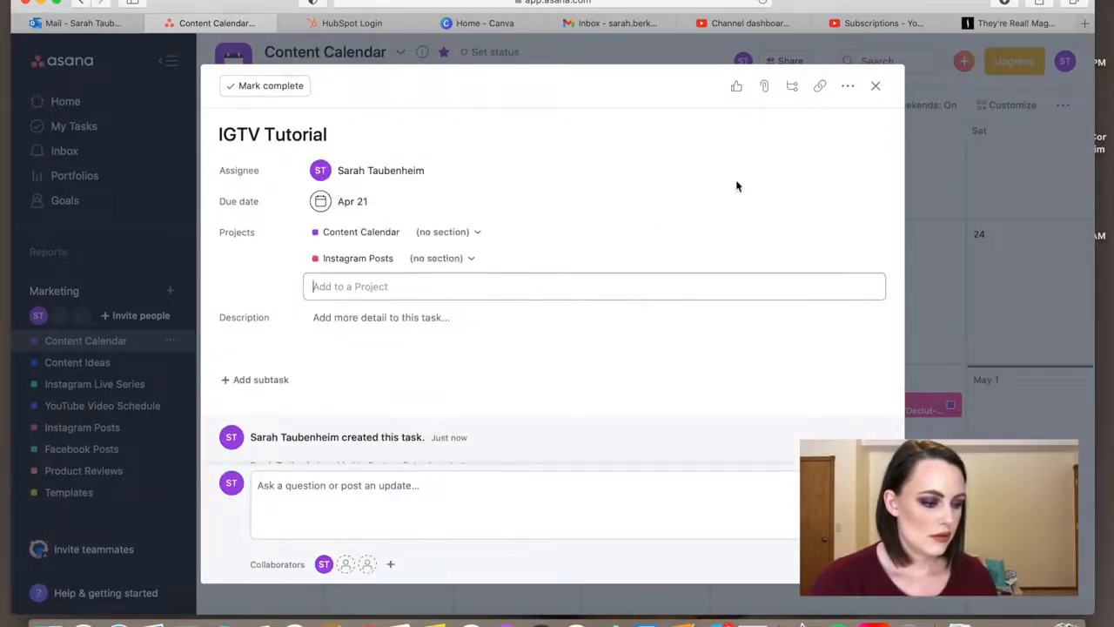
{"action": "left_click", "coordinate": [875, 87]}
- Assign the April 14 IGTV Tutorial task to the account owner and add it to the Instagram Posts project
{"action": "scroll", "coordinate": [679, 257], "scroll_direction": "up", "scroll_amount": 3}
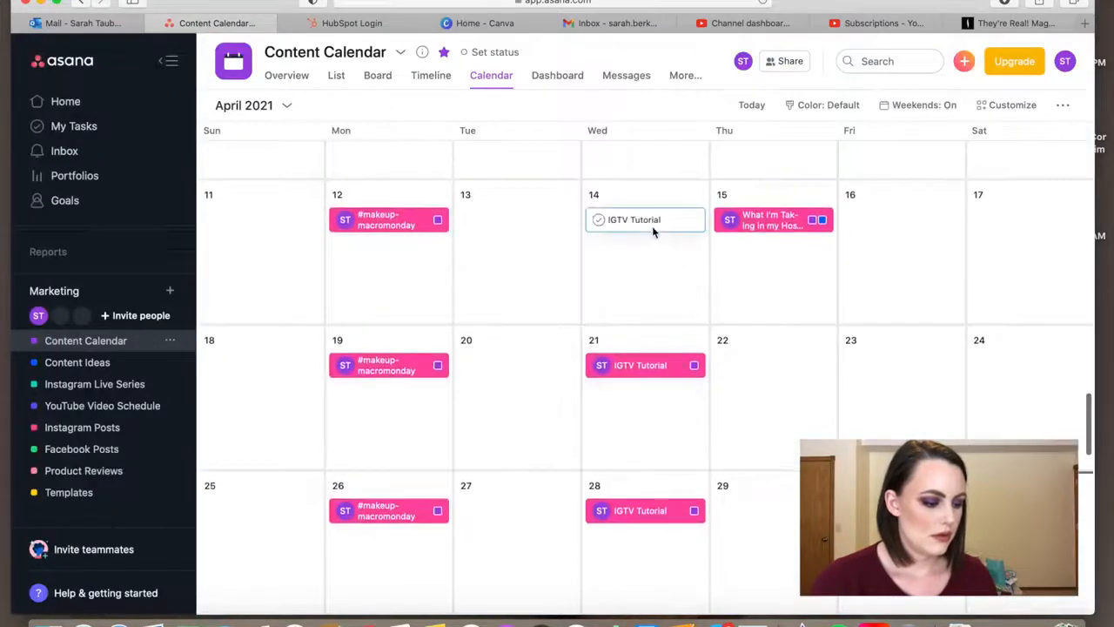
{"action": "left_click", "coordinate": [651, 225]}
{"action": "left_click", "coordinate": [367, 170]}
{"action": "left_click", "coordinate": [348, 199]}
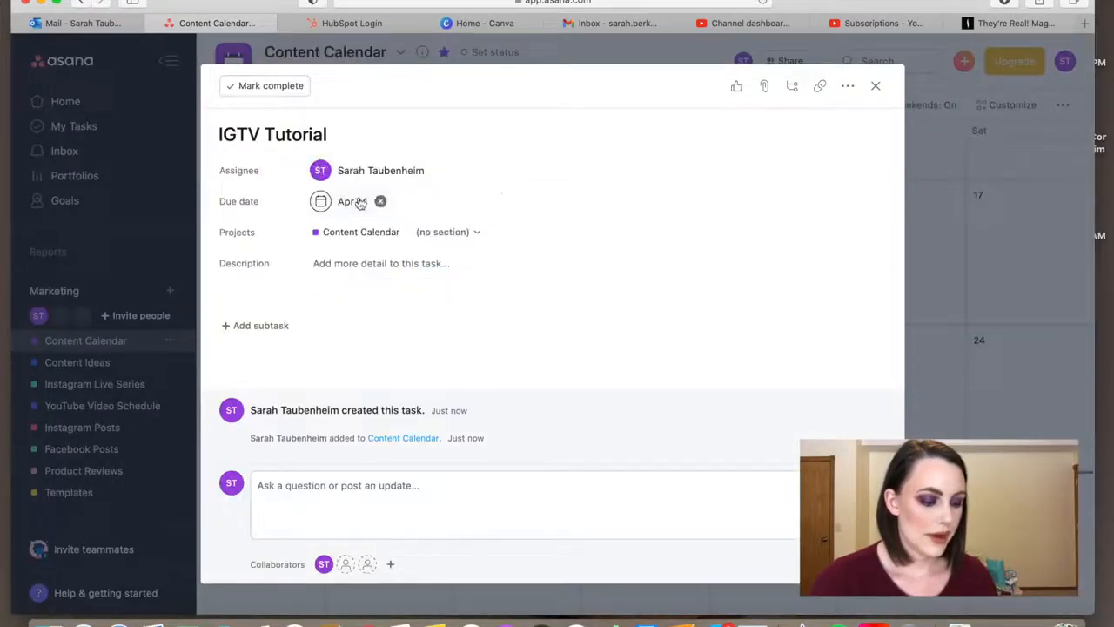
{"action": "left_click", "coordinate": [526, 232]}
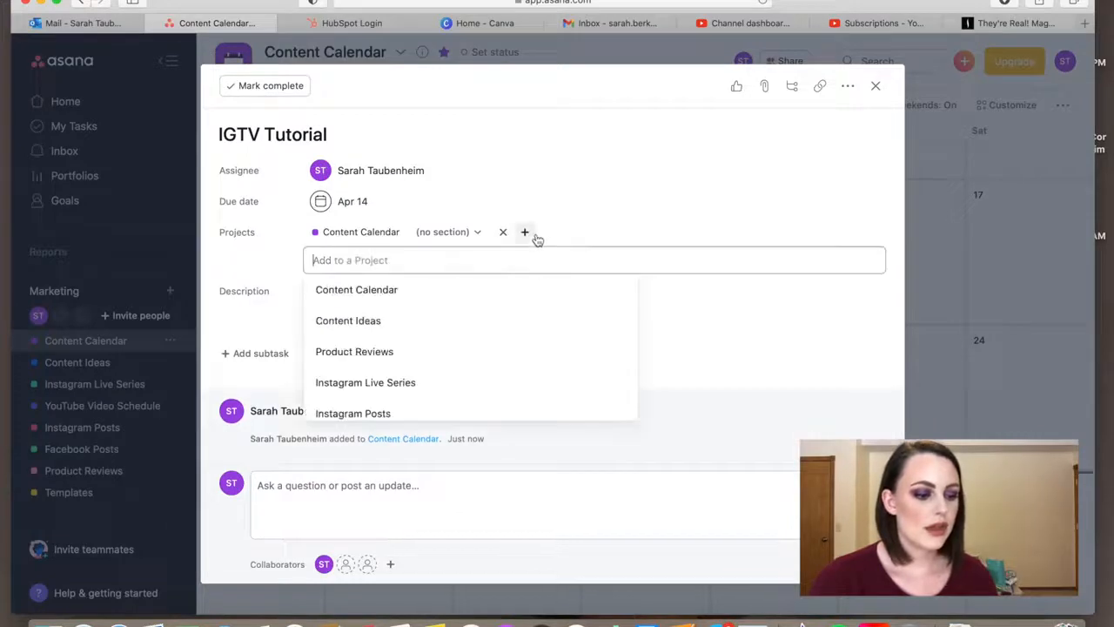
{"action": "left_click", "coordinate": [410, 407]}
{"action": "left_click", "coordinate": [875, 86]}
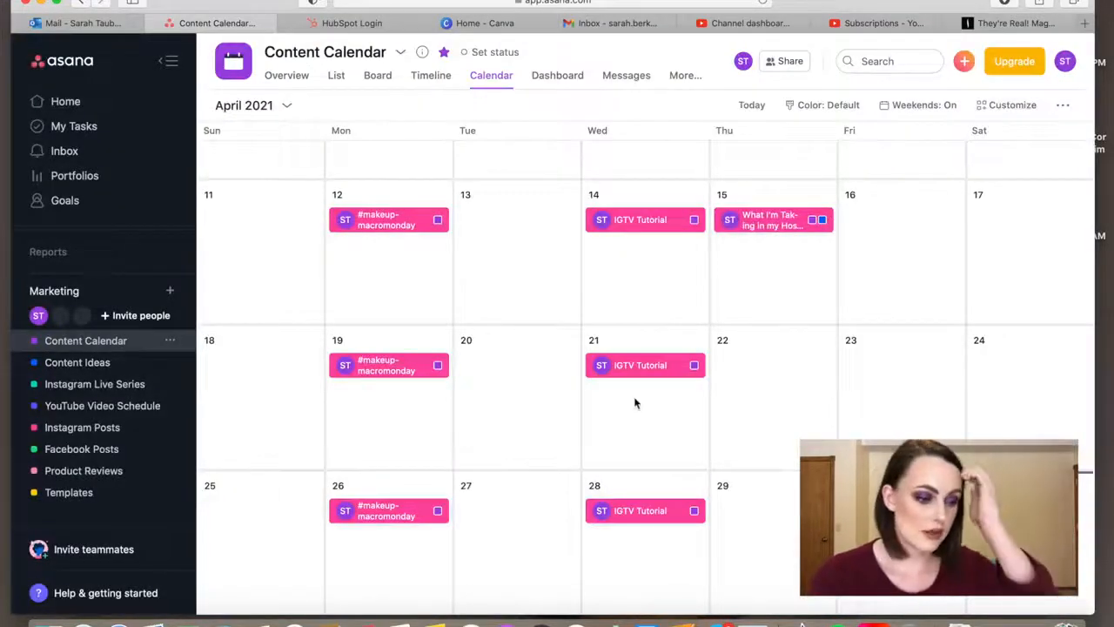
- Review the scheduled posts and open dates in the Content Calendar from late March through early July 2021
{"action": "scroll", "coordinate": [635, 396], "scroll_direction": "up", "scroll_amount": 1}
{"action": "scroll", "coordinate": [635, 402], "scroll_direction": "up", "scroll_amount": 3}
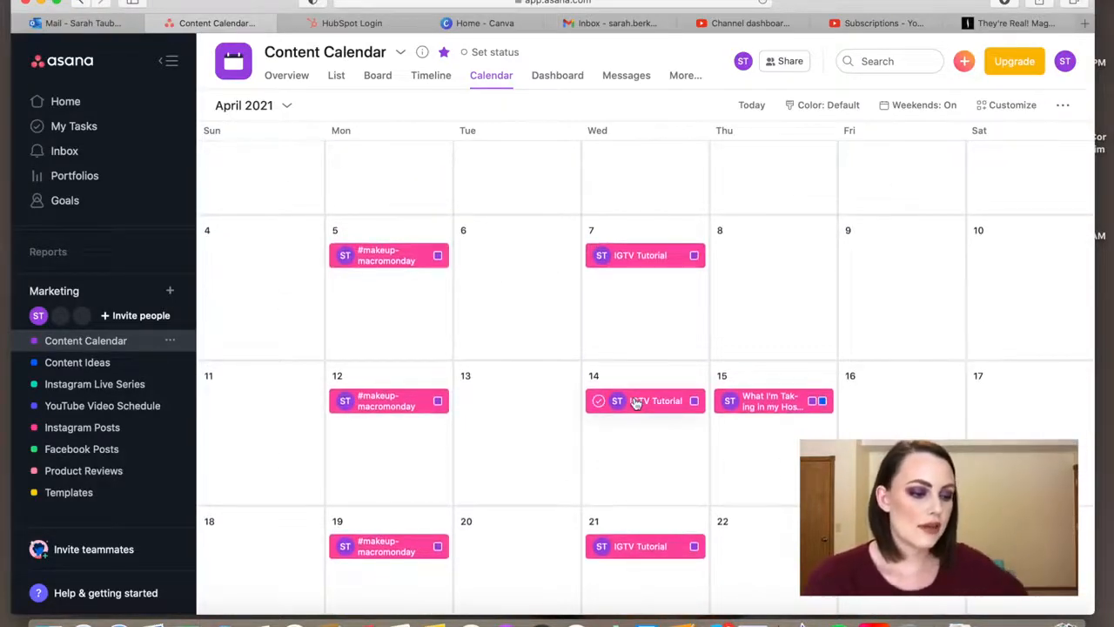
{"action": "scroll", "coordinate": [635, 402], "scroll_direction": "up", "scroll_amount": 3}
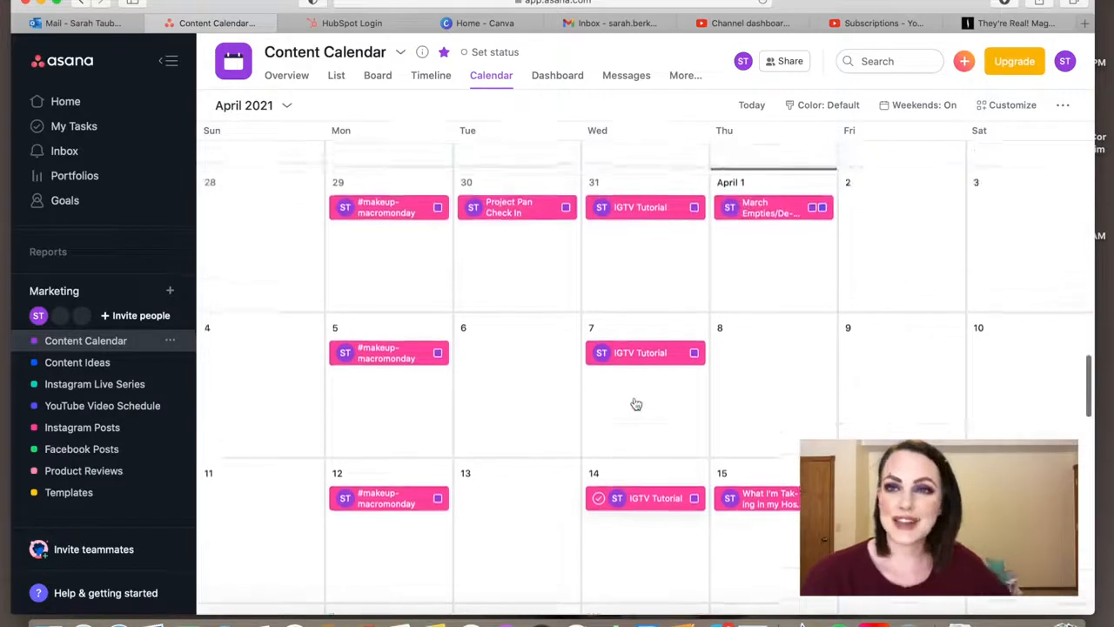
{"action": "scroll", "coordinate": [635, 402], "scroll_direction": "down", "scroll_amount": 1}
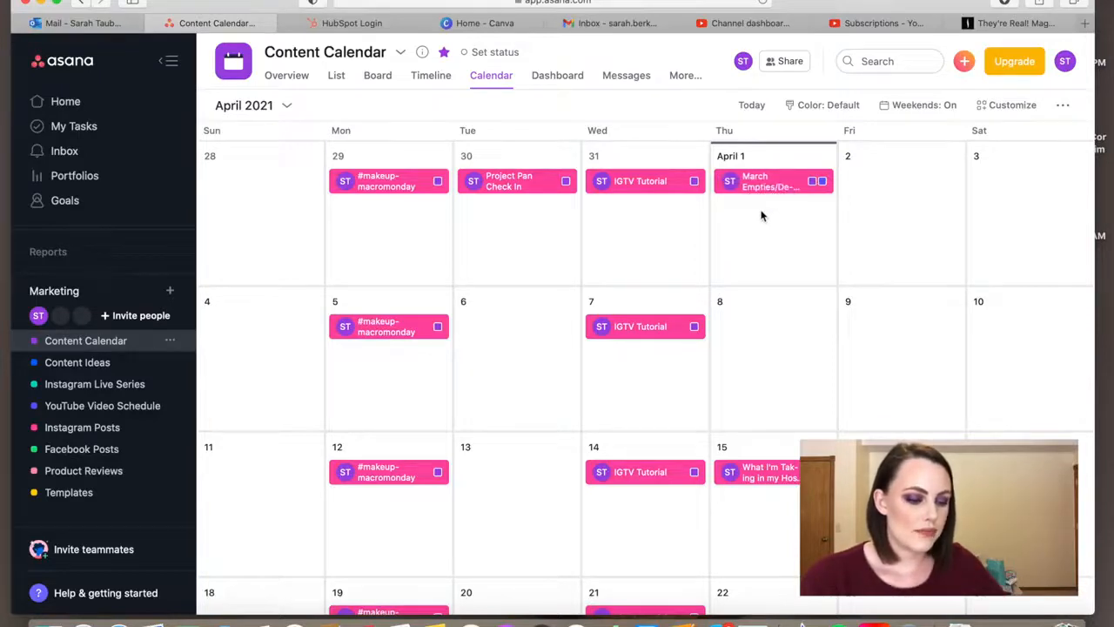
{"action": "scroll", "coordinate": [762, 216], "scroll_direction": "down", "scroll_amount": 10}
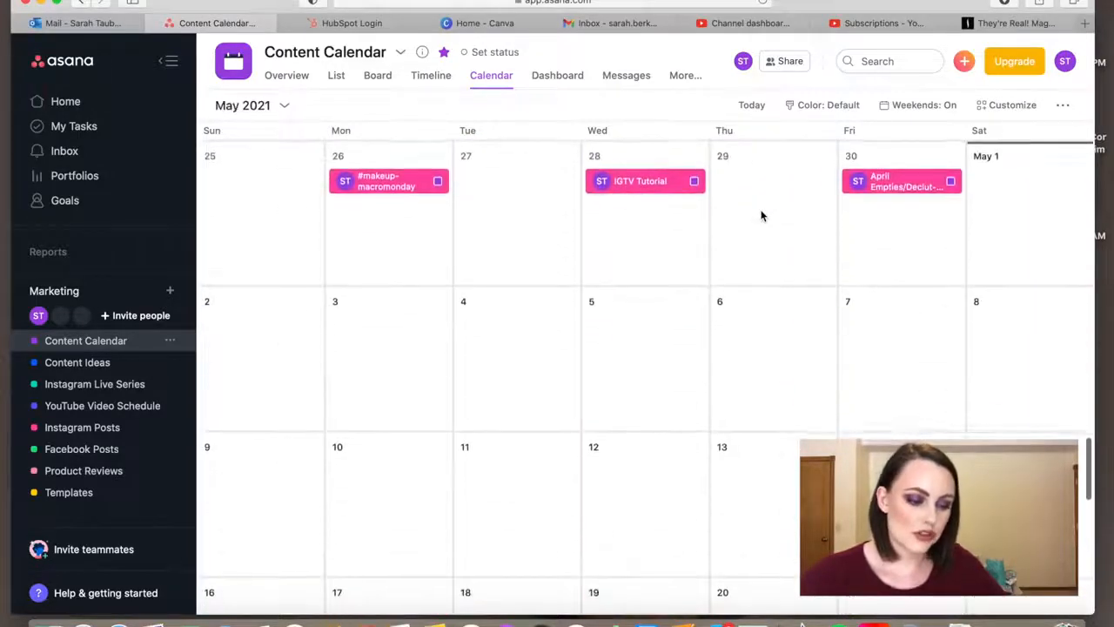
{"action": "scroll", "coordinate": [761, 216], "scroll_direction": "down", "scroll_amount": 20}
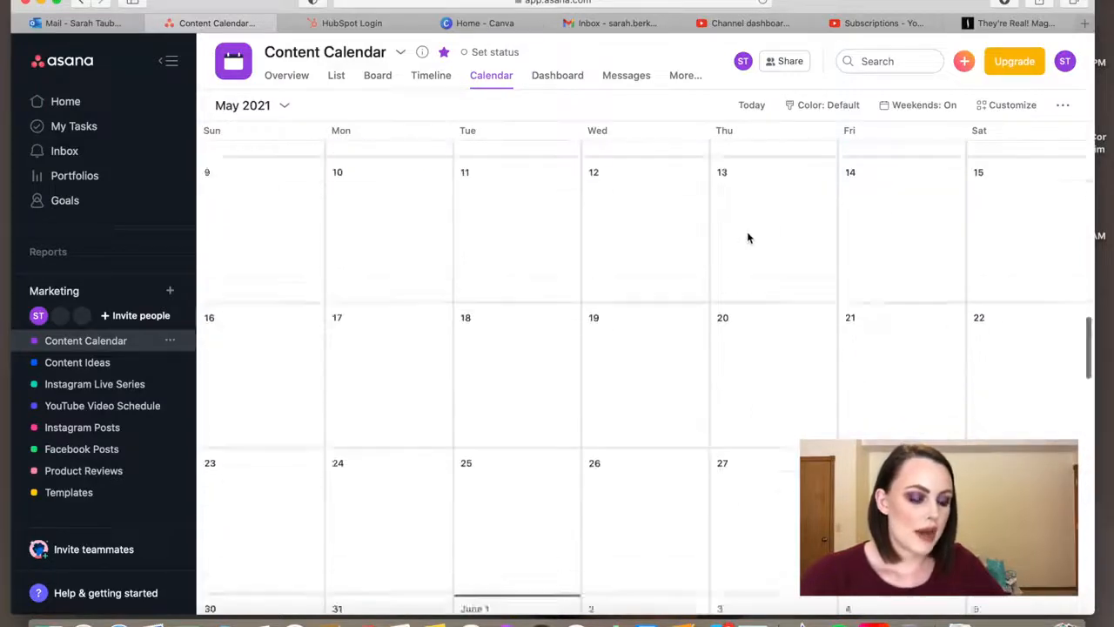
{"action": "scroll", "coordinate": [750, 238], "scroll_direction": "up", "scroll_amount": 1}
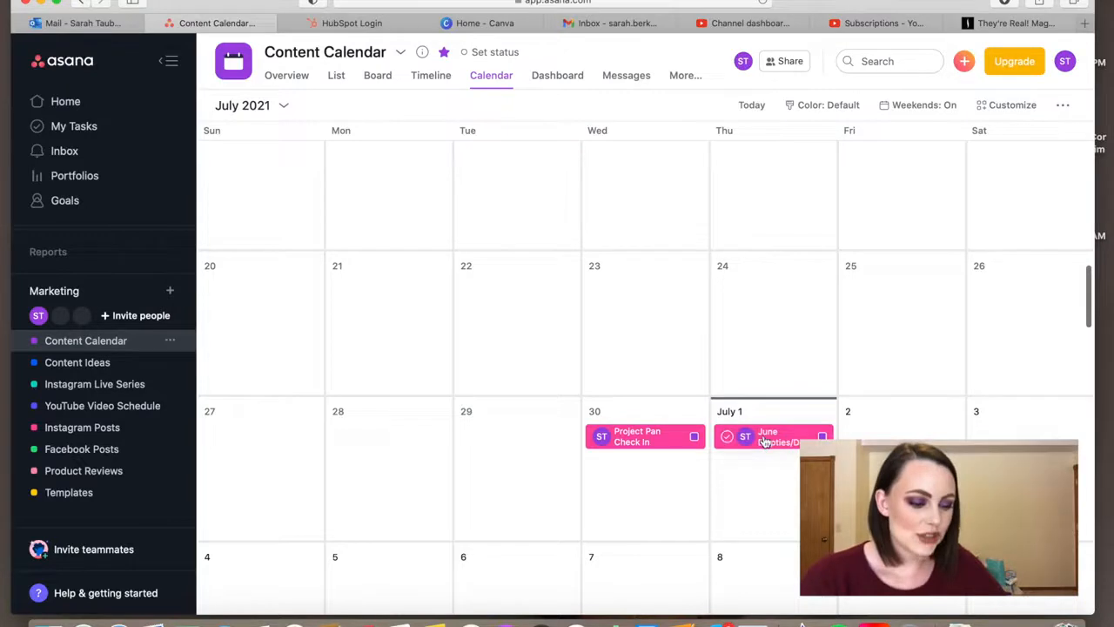
{"action": "scroll", "coordinate": [763, 437], "scroll_direction": "up", "scroll_amount": 5}
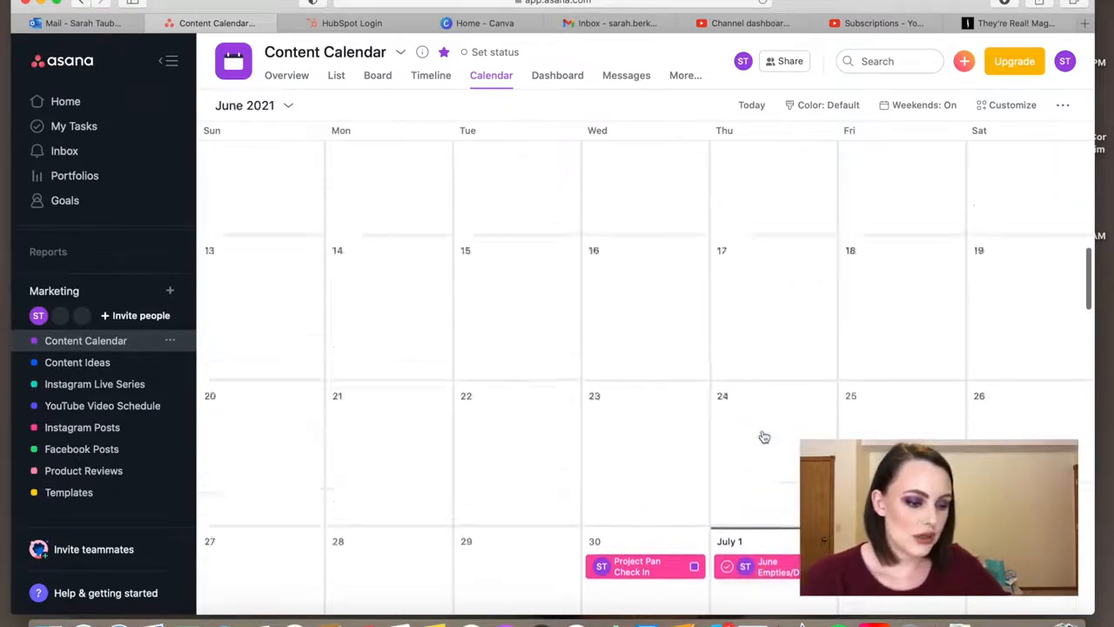
{"action": "scroll", "coordinate": [763, 437], "scroll_direction": "down", "scroll_amount": 5}
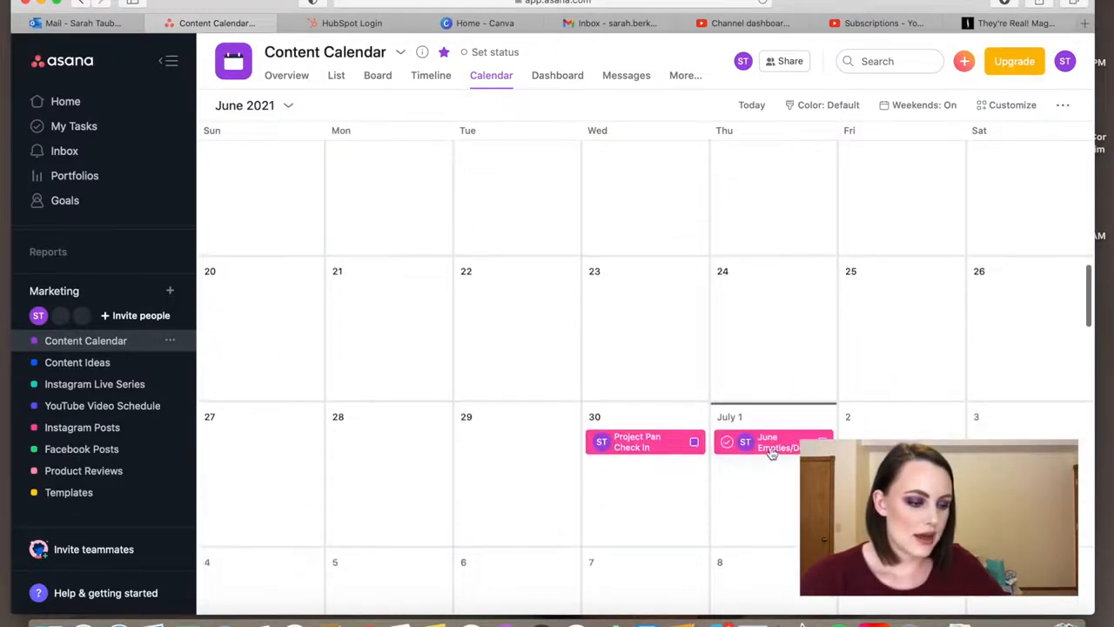
{"action": "scroll", "coordinate": [766, 448], "scroll_direction": "up", "scroll_amount": 15}
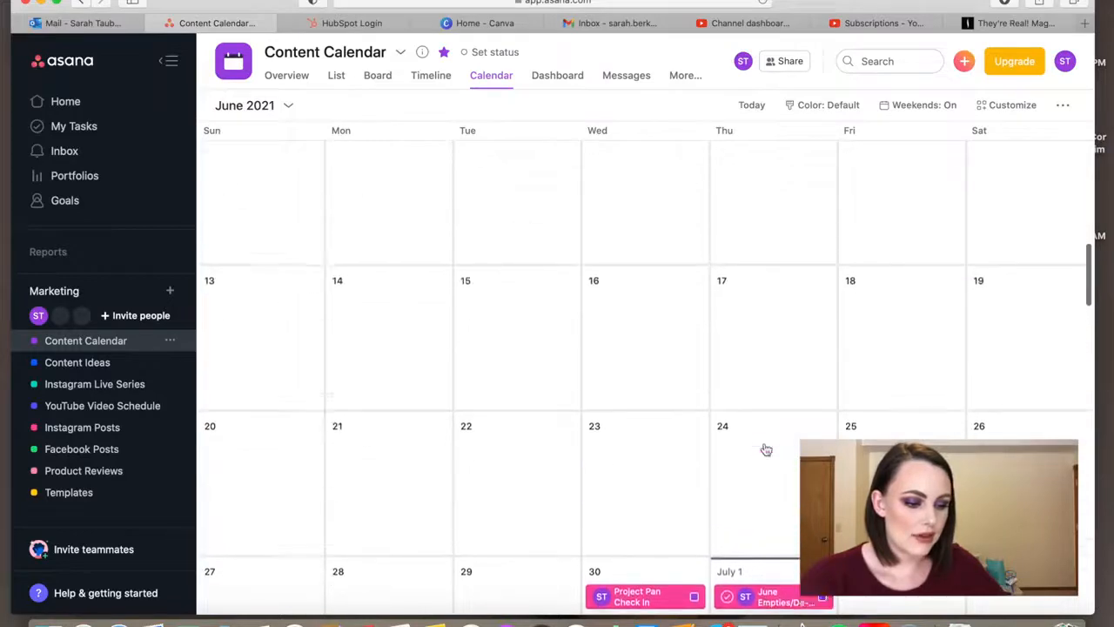
{"action": "scroll", "coordinate": [766, 448], "scroll_direction": "up", "scroll_amount": 3}
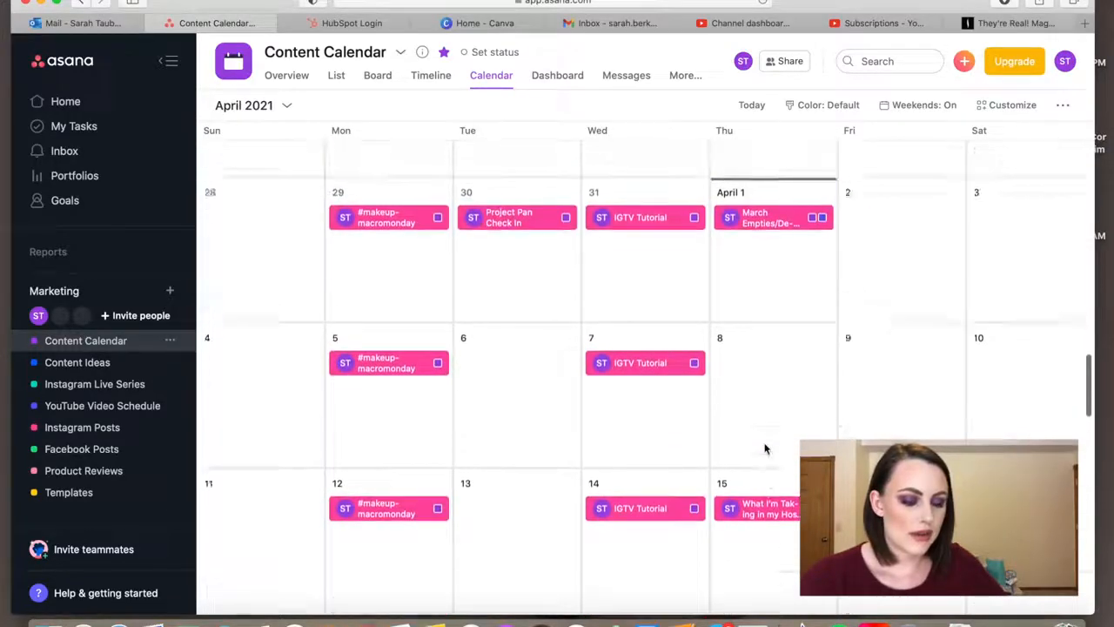
{"action": "scroll", "coordinate": [766, 448], "scroll_direction": "down", "scroll_amount": 8}
{"action": "scroll", "coordinate": [766, 449], "scroll_direction": "down", "scroll_amount": 3}
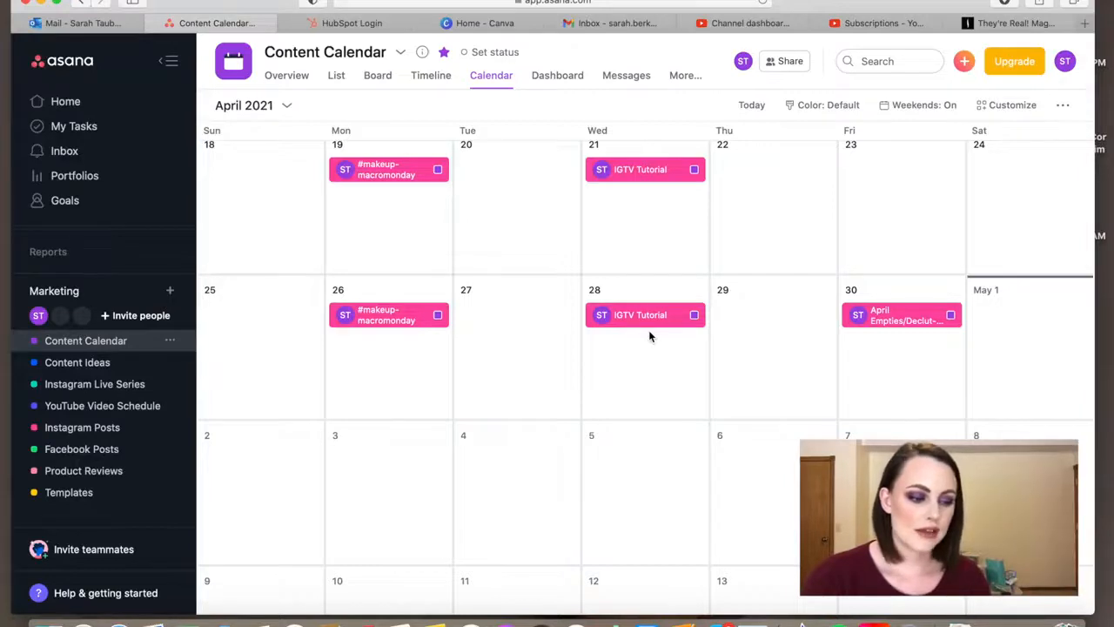
{"action": "scroll", "coordinate": [649, 337], "scroll_direction": "up", "scroll_amount": 8}
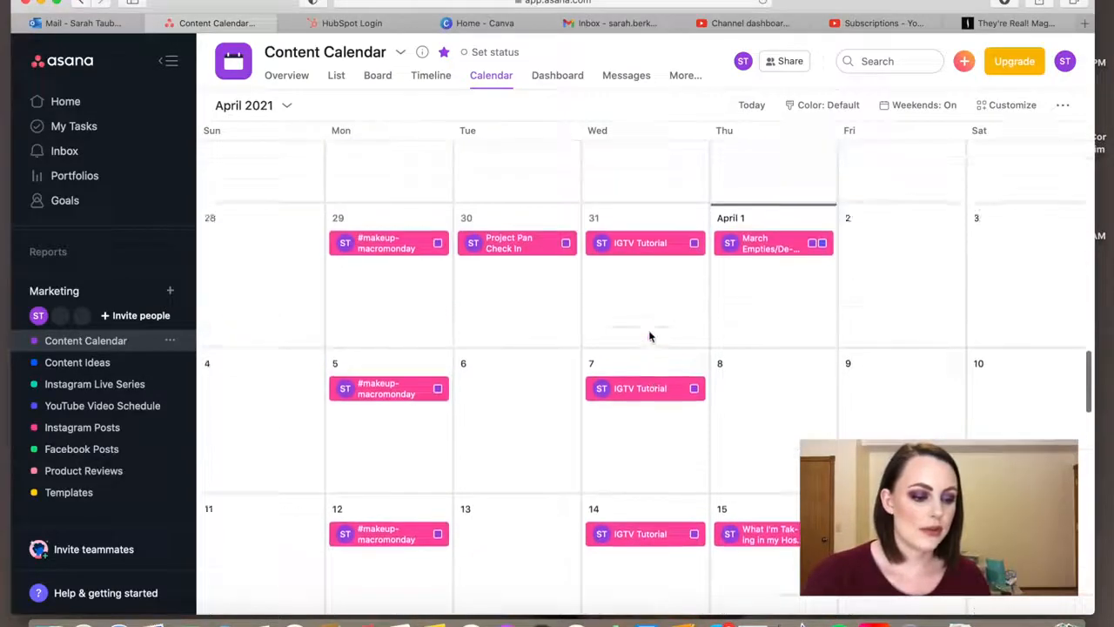
{"action": "scroll", "coordinate": [648, 336], "scroll_direction": "down", "scroll_amount": 3}
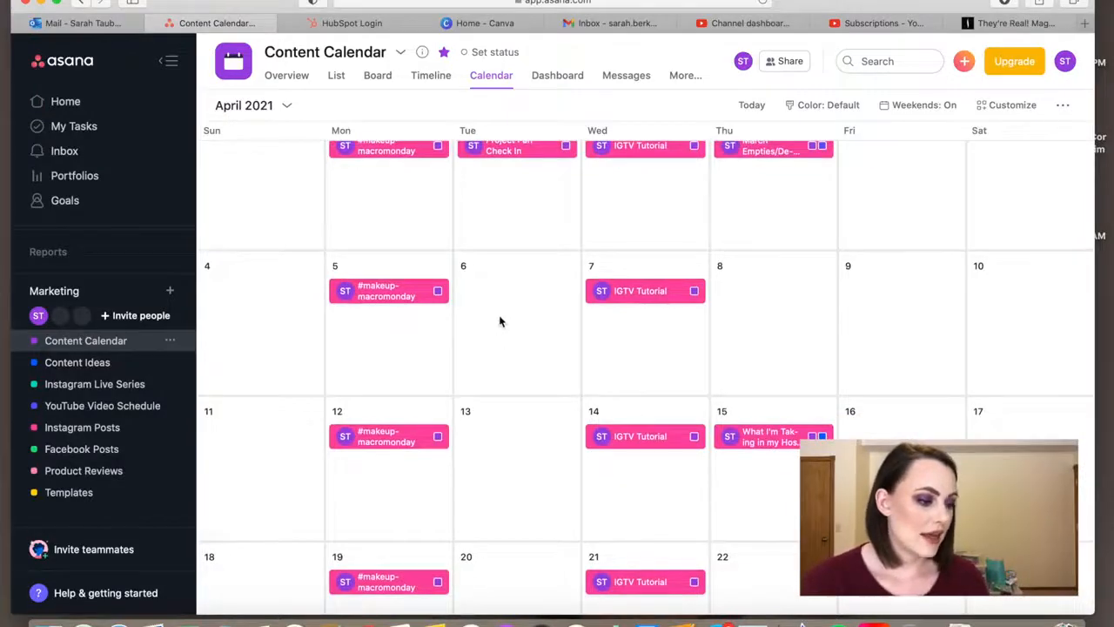
- In Content Ideas, assign the "Brands I'll Never Review" task to the account owner and set its due date to April 13
{"action": "left_click", "coordinate": [96, 364]}
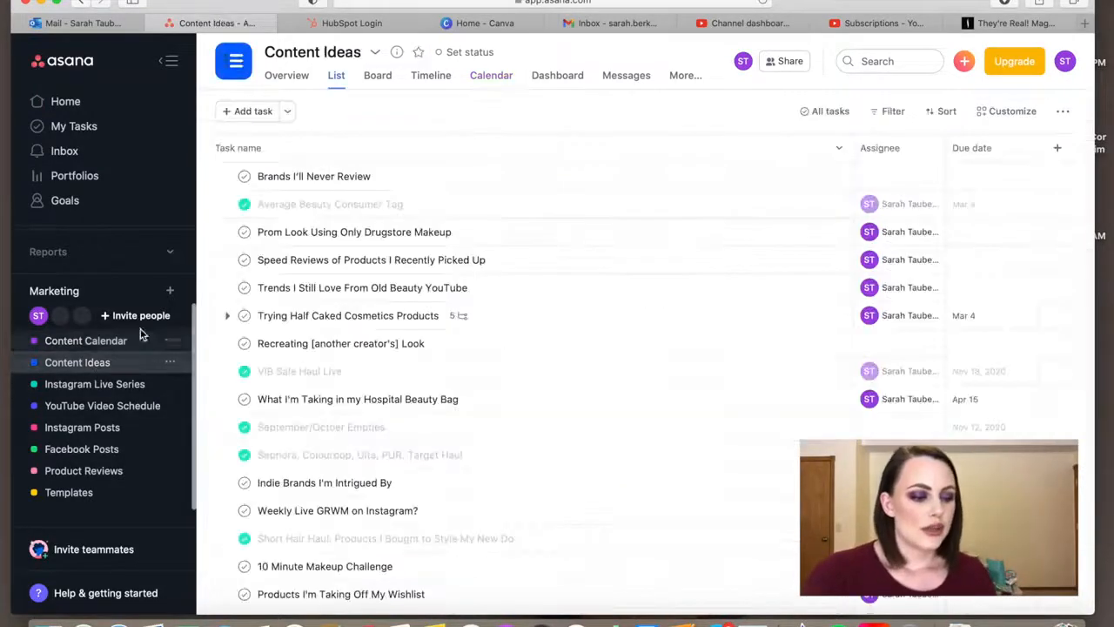
{"action": "left_click", "coordinate": [433, 177]}
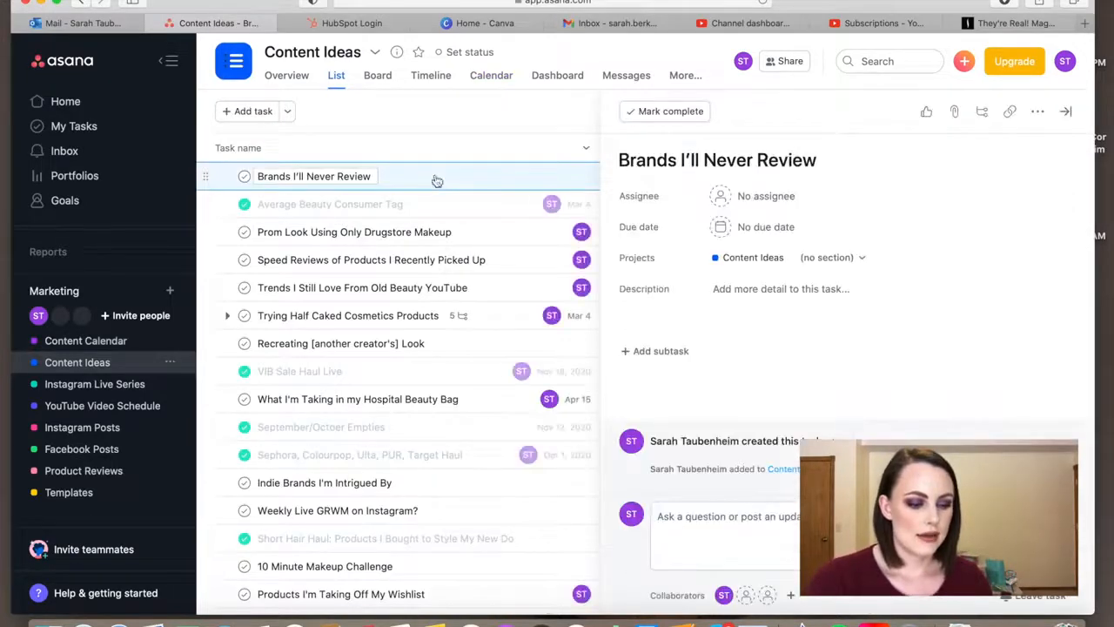
{"action": "left_click", "coordinate": [737, 198]}
{"action": "left_click", "coordinate": [744, 223]}
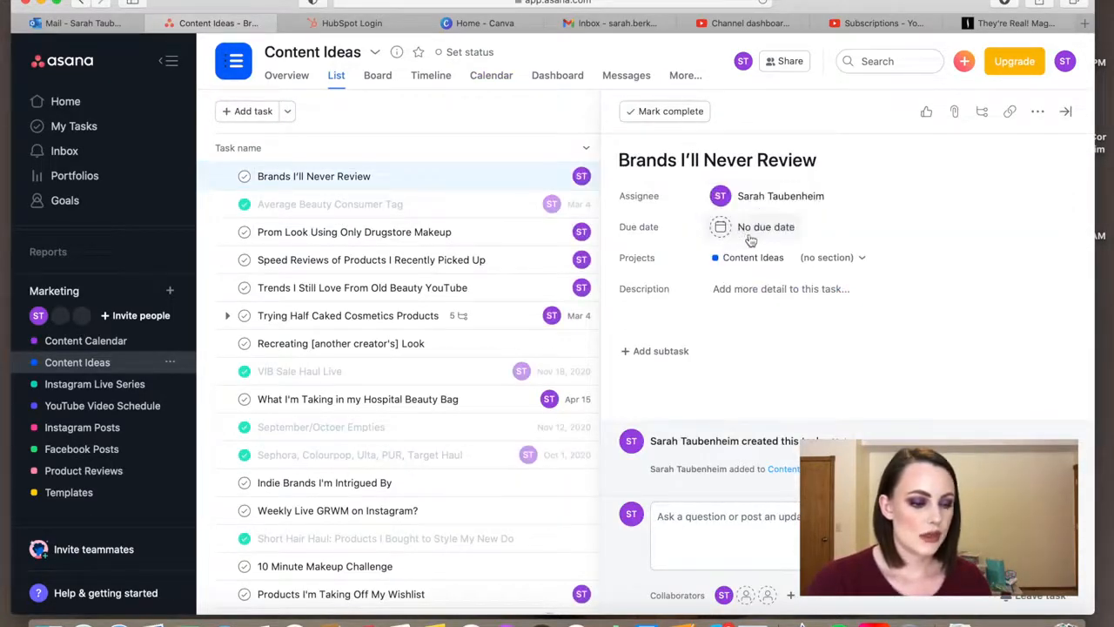
{"action": "left_click", "coordinate": [746, 228]}
{"action": "left_click", "coordinate": [898, 298]}
{"action": "left_click", "coordinate": [897, 298]}
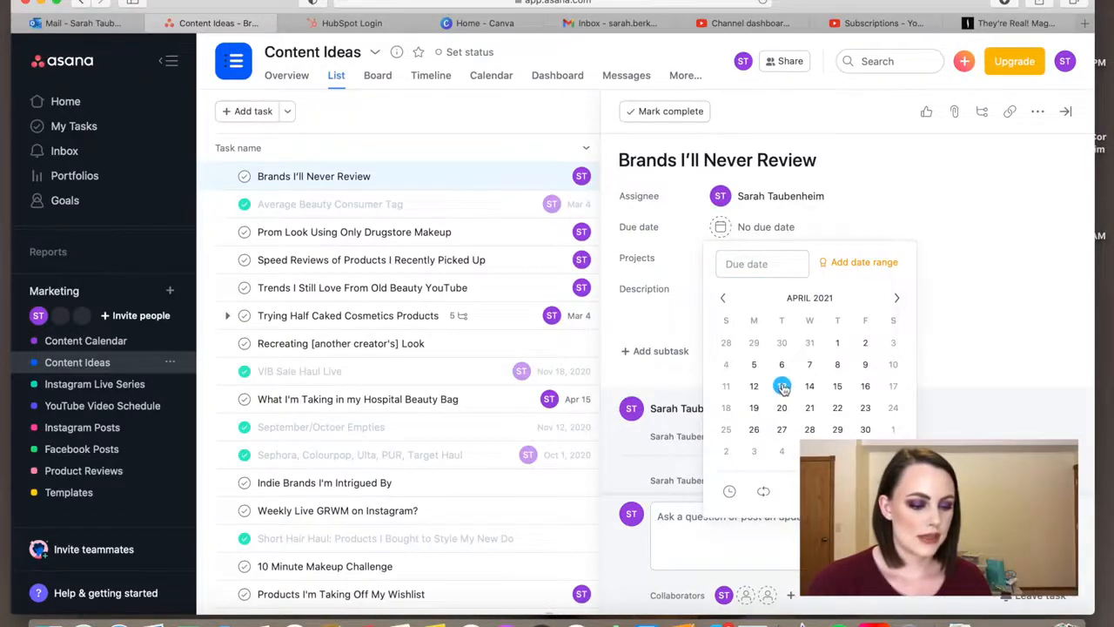
{"action": "left_click", "coordinate": [781, 386]}
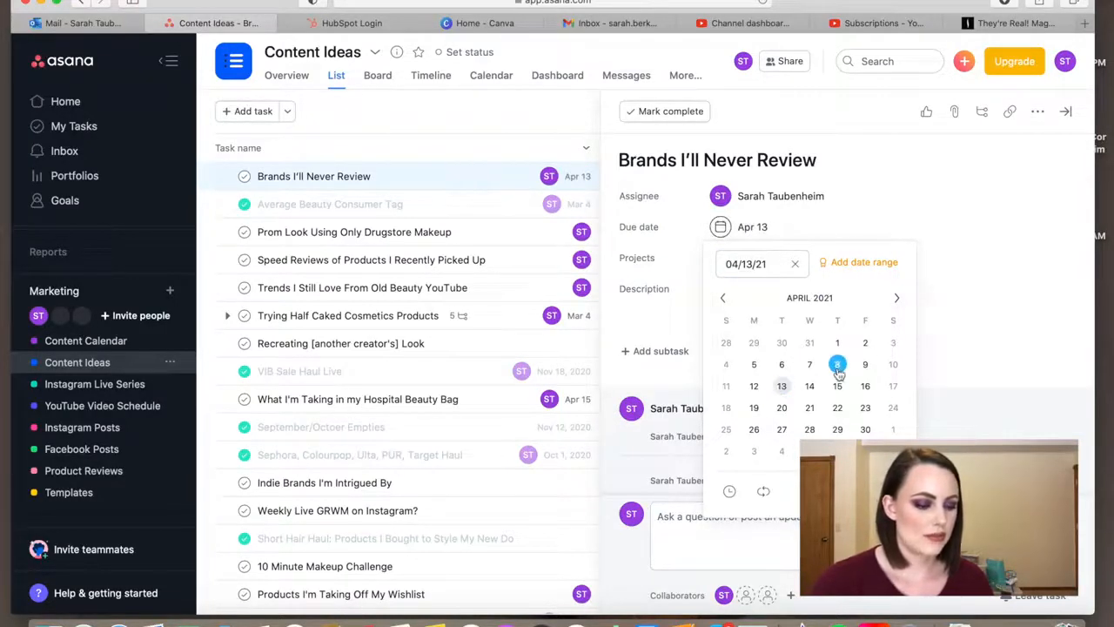
{"action": "left_click", "coordinate": [885, 200]}
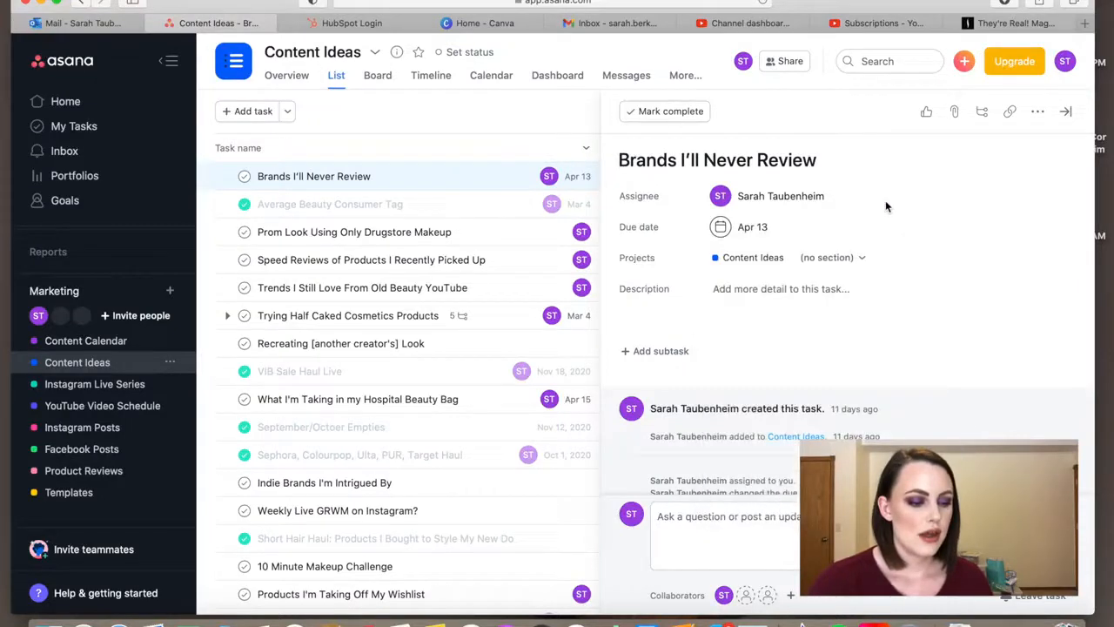
- Add the "Brands I'll Never Review" task to the Content Calendar, Instagram Posts and YouTube Video Schedule projects
{"action": "left_click", "coordinate": [905, 261]}
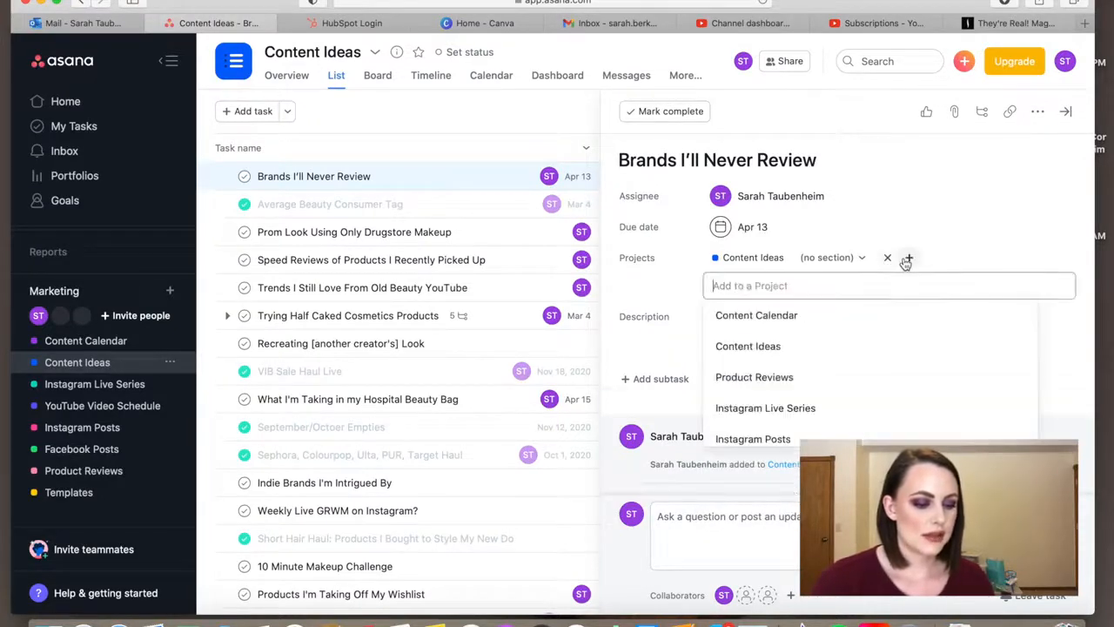
{"action": "type", "text": "content"}
{"action": "key", "text": "Return"}
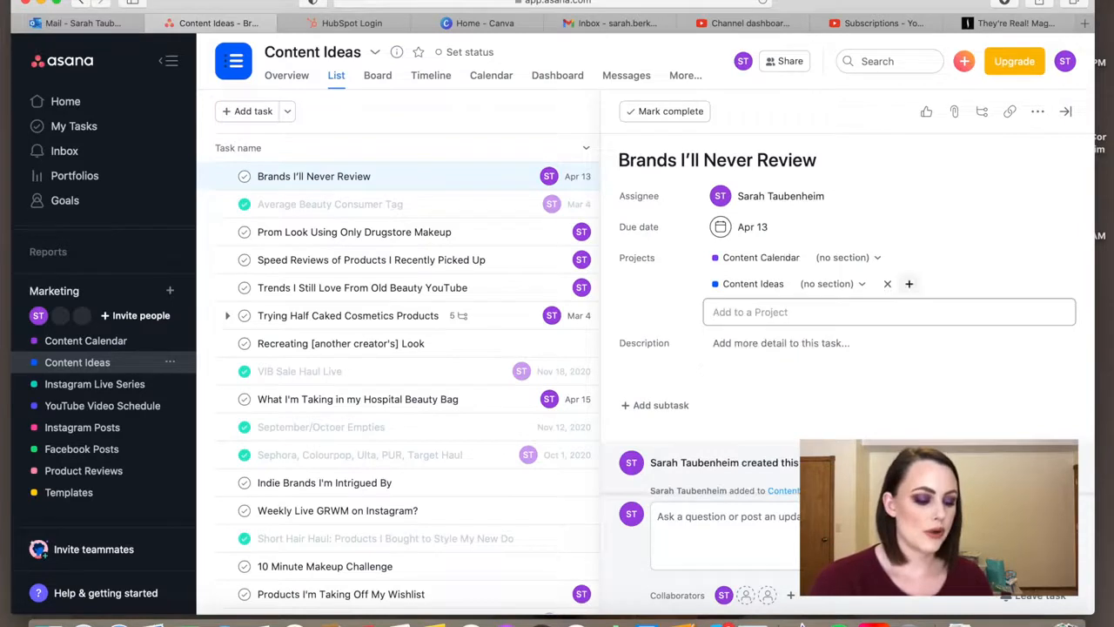
{"action": "type", "text": "insta"}
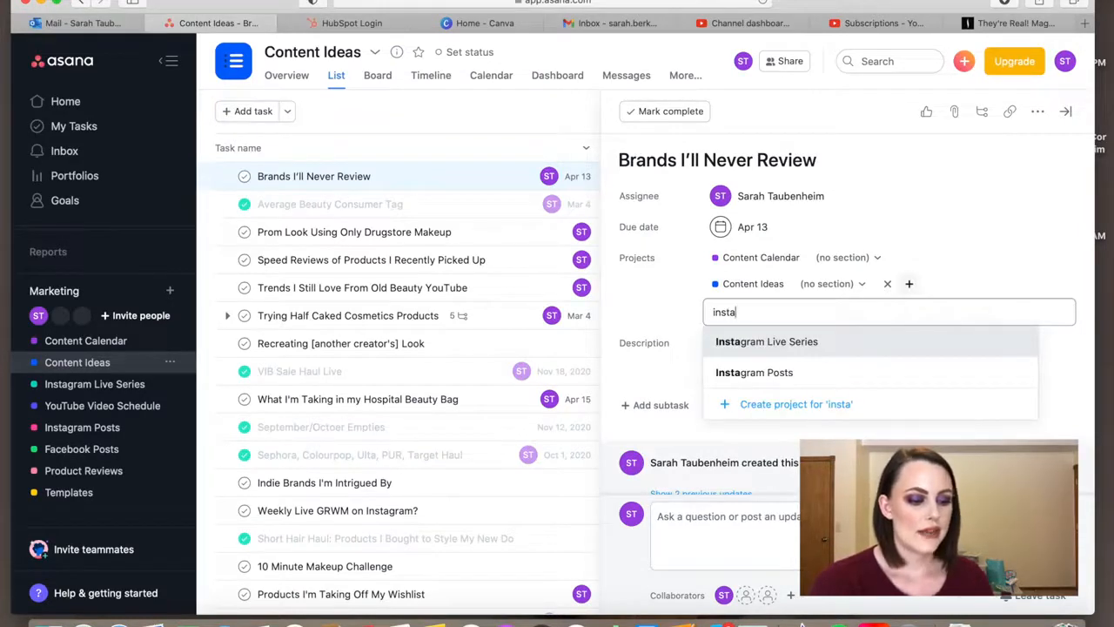
{"action": "key", "text": "Down"}
{"action": "key", "text": "Return"}
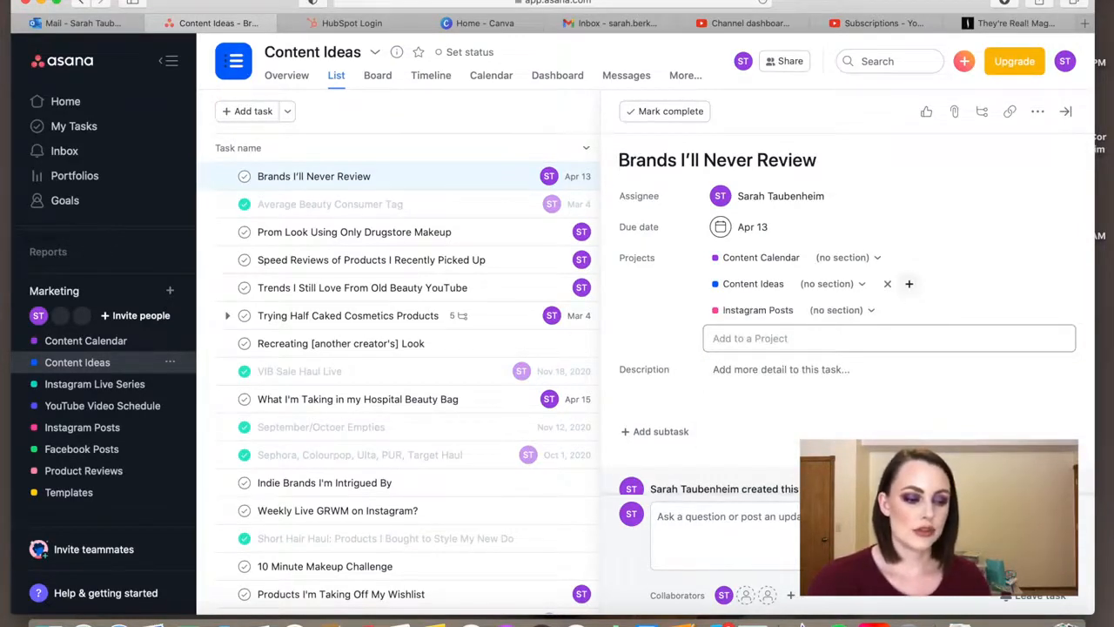
{"action": "type", "text": "youtube"}
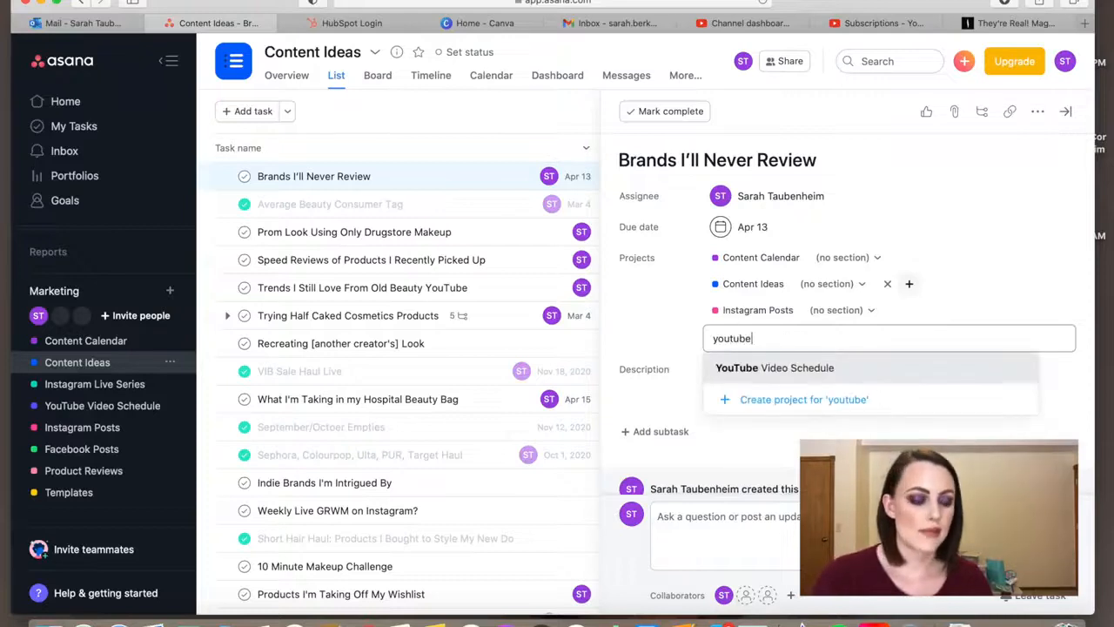
{"action": "key", "text": "Down"}
{"action": "key", "text": "Return"}
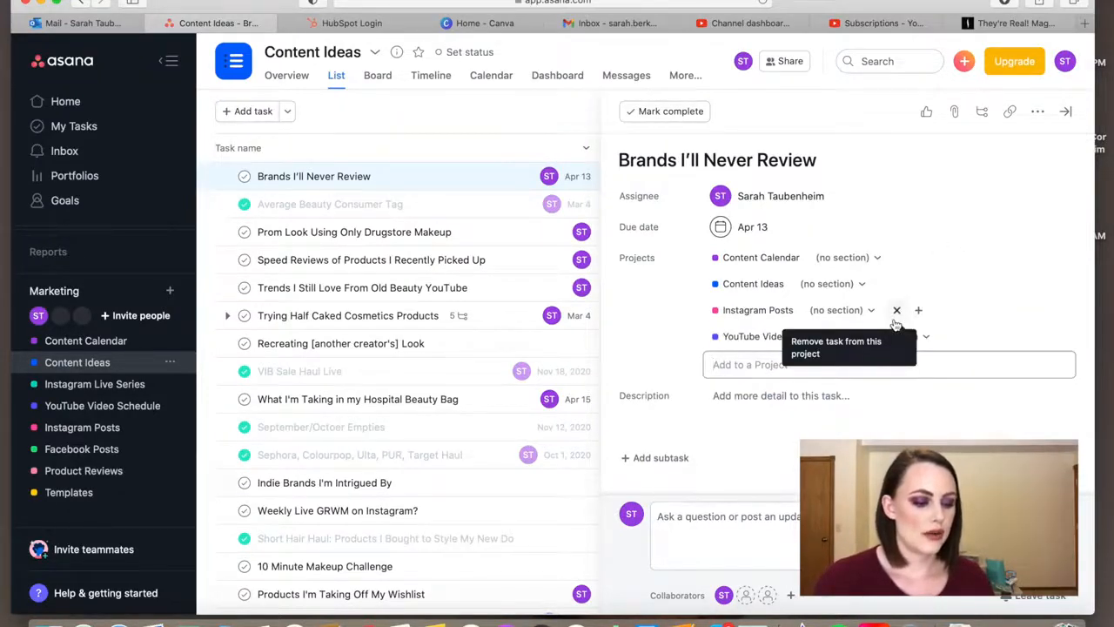
- Enter a five-line description in the "Brands I'll Never Review" task, listing brand 1 through brand 5
{"action": "scroll", "coordinate": [768, 452], "scroll_direction": "down", "scroll_amount": 1}
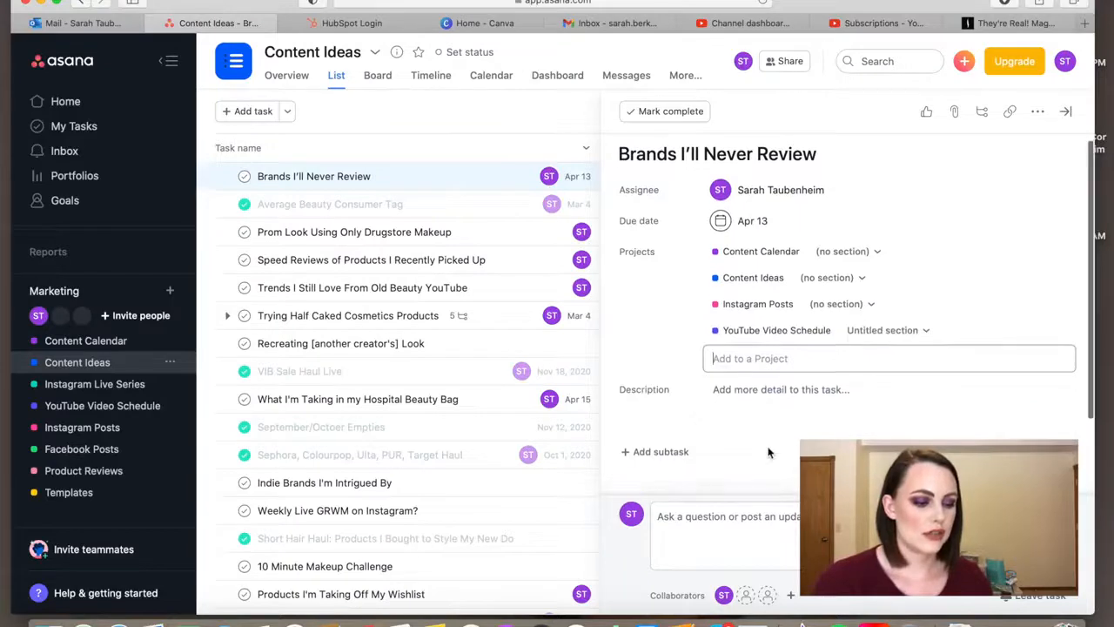
{"action": "left_click", "coordinate": [795, 387]}
{"action": "type", "text": "brand 1"}
{"action": "key", "text": "Return"}
{"action": "type", "text": "brand 2"}
{"action": "key", "text": "Return"}
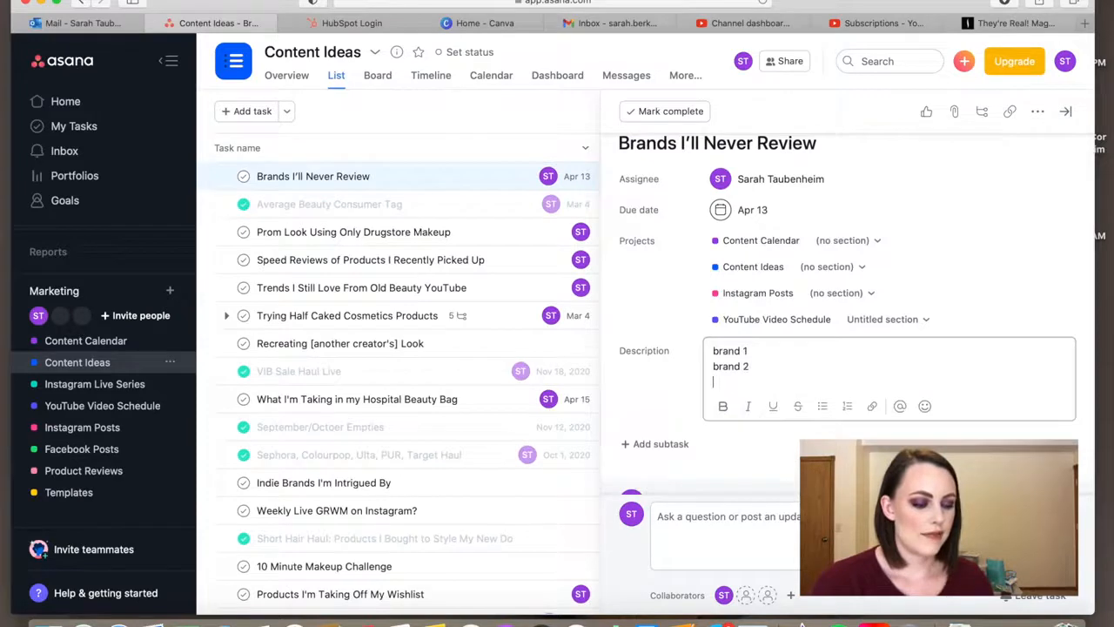
{"action": "type", "text": "brand 3"}
{"action": "key", "text": "Return"}
{"action": "type", "text": "brand 4"}
{"action": "key", "text": "Return"}
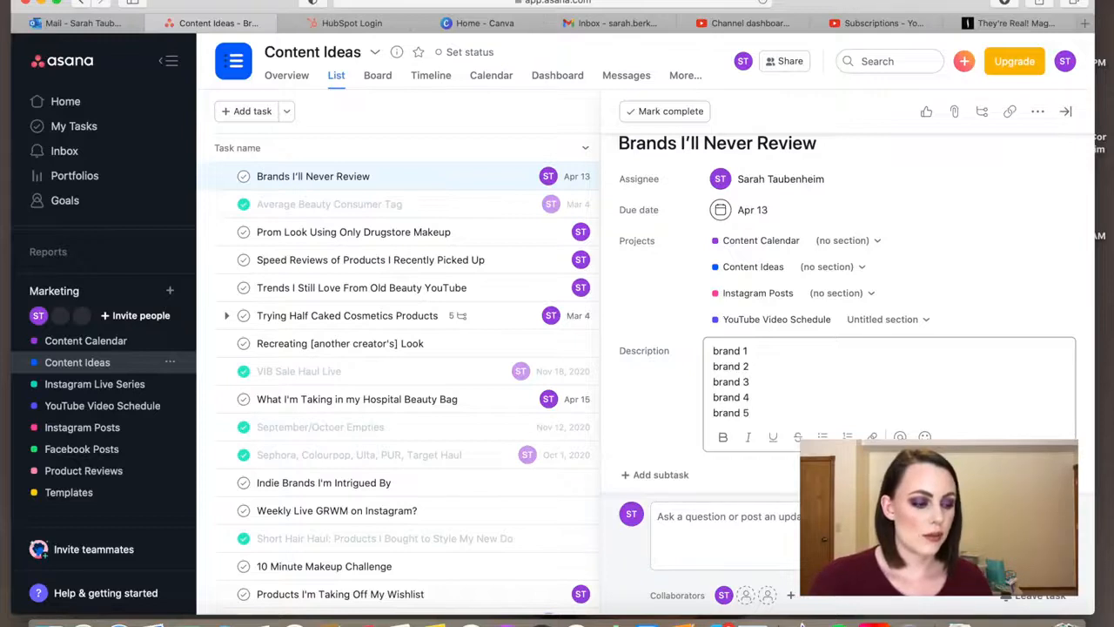
{"action": "scroll", "coordinate": [926, 106], "scroll_direction": "down", "scroll_amount": 3}
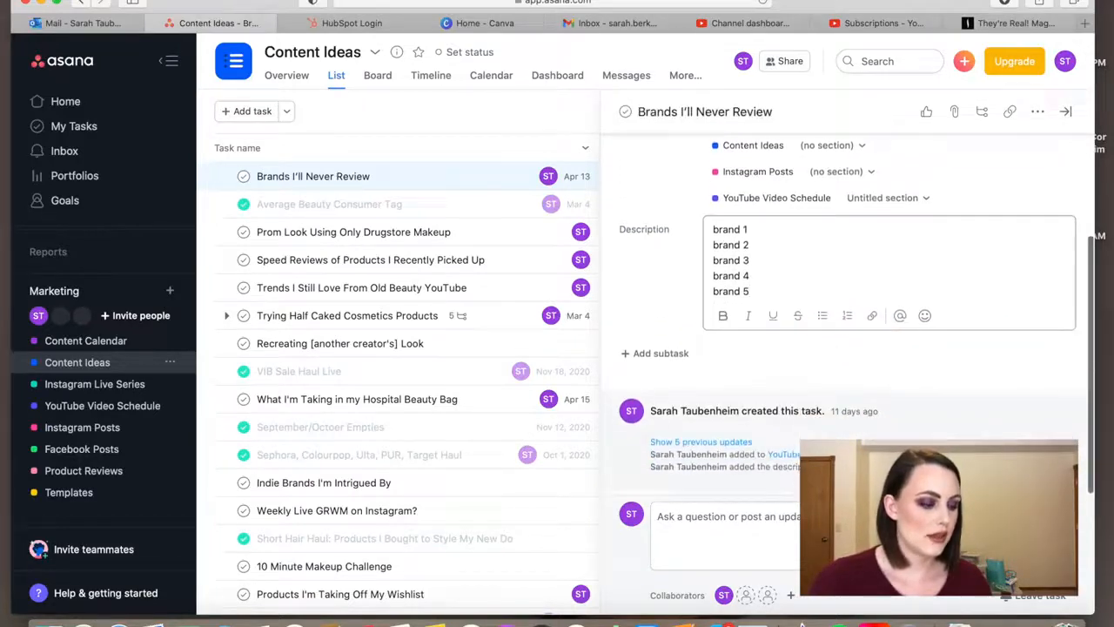
{"action": "scroll", "coordinate": [926, 106], "scroll_direction": "up", "scroll_amount": 3}
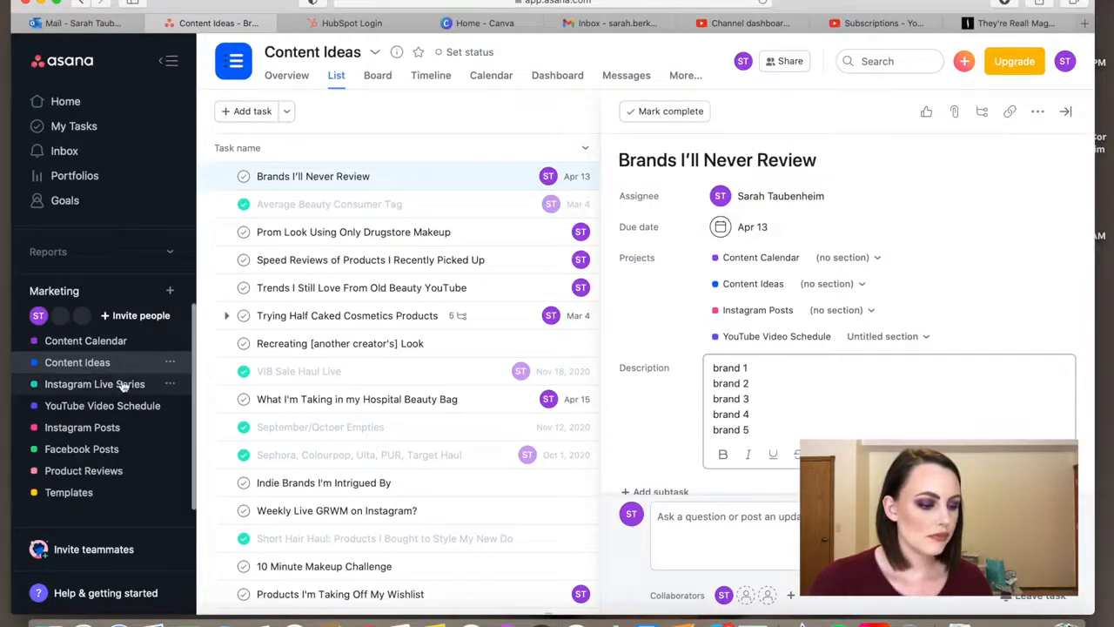
- Open the April 13 "Brands I'll Never Review" task from the Content Calendar, check its details and close it
{"action": "left_click", "coordinate": [100, 342]}
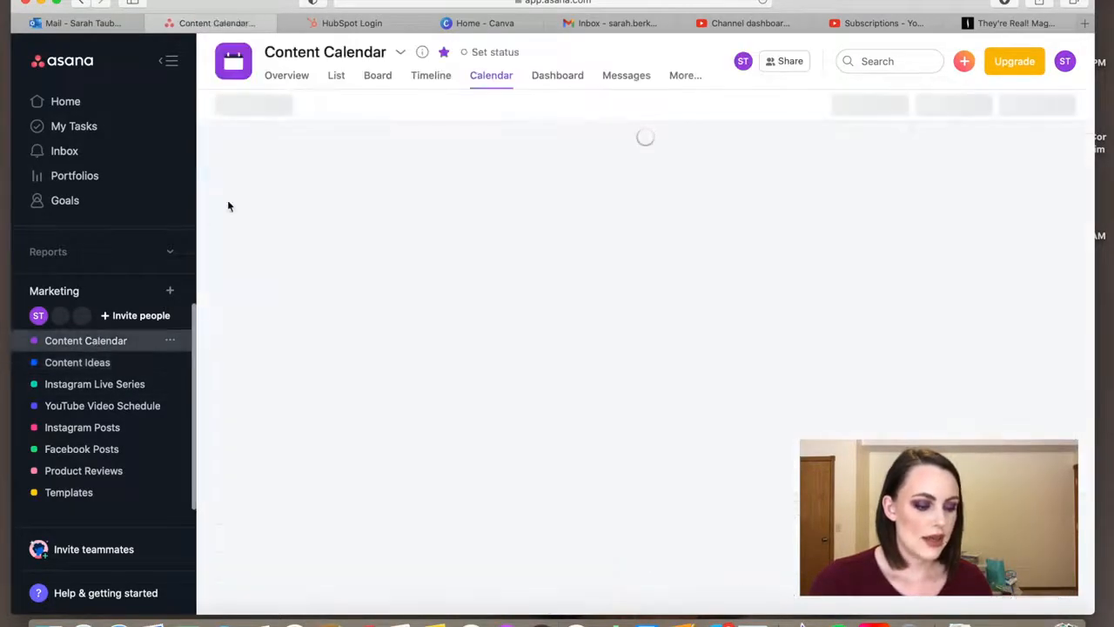
{"action": "scroll", "coordinate": [406, 429], "scroll_direction": "down", "scroll_amount": 2}
{"action": "scroll", "coordinate": [405, 431], "scroll_direction": "down", "scroll_amount": 10}
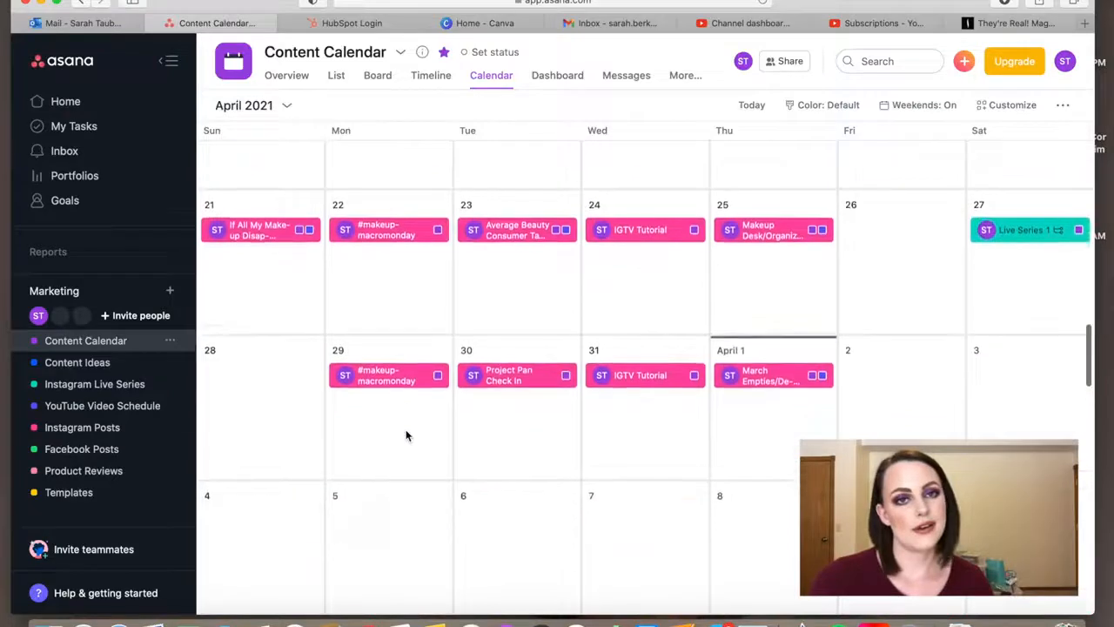
{"action": "scroll", "coordinate": [406, 435], "scroll_direction": "down", "scroll_amount": 2}
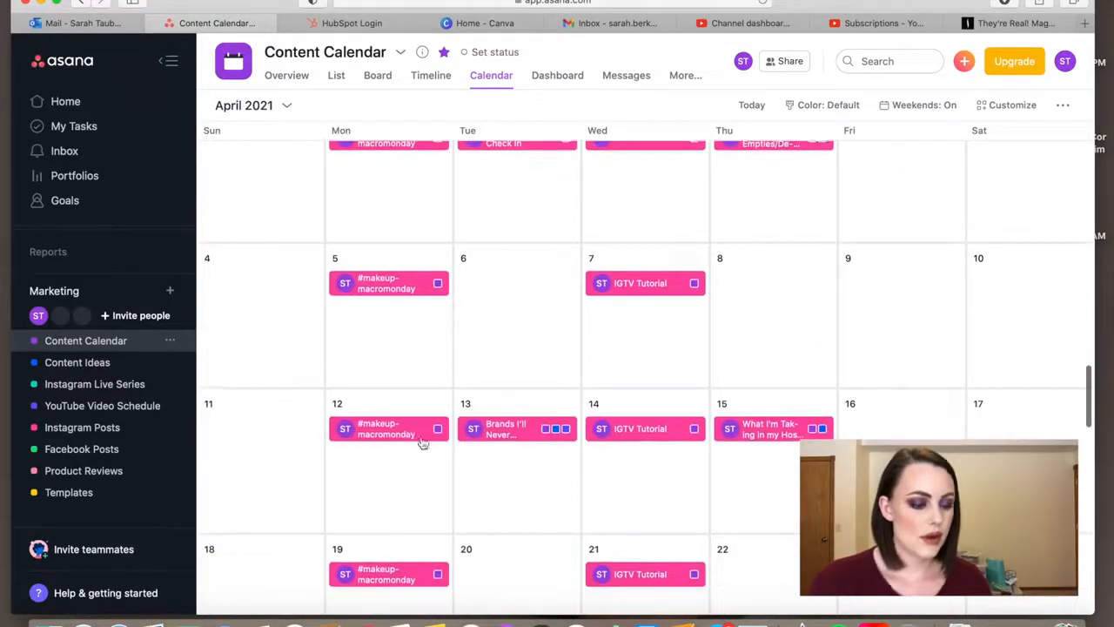
{"action": "left_click", "coordinate": [494, 430]}
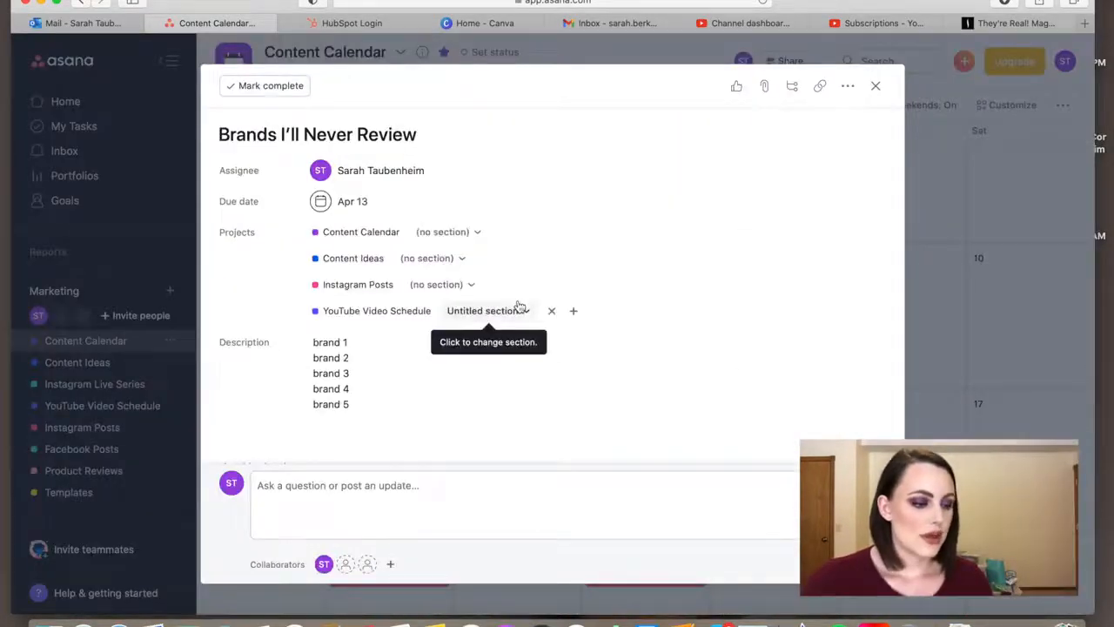
{"action": "left_click", "coordinate": [874, 87]}
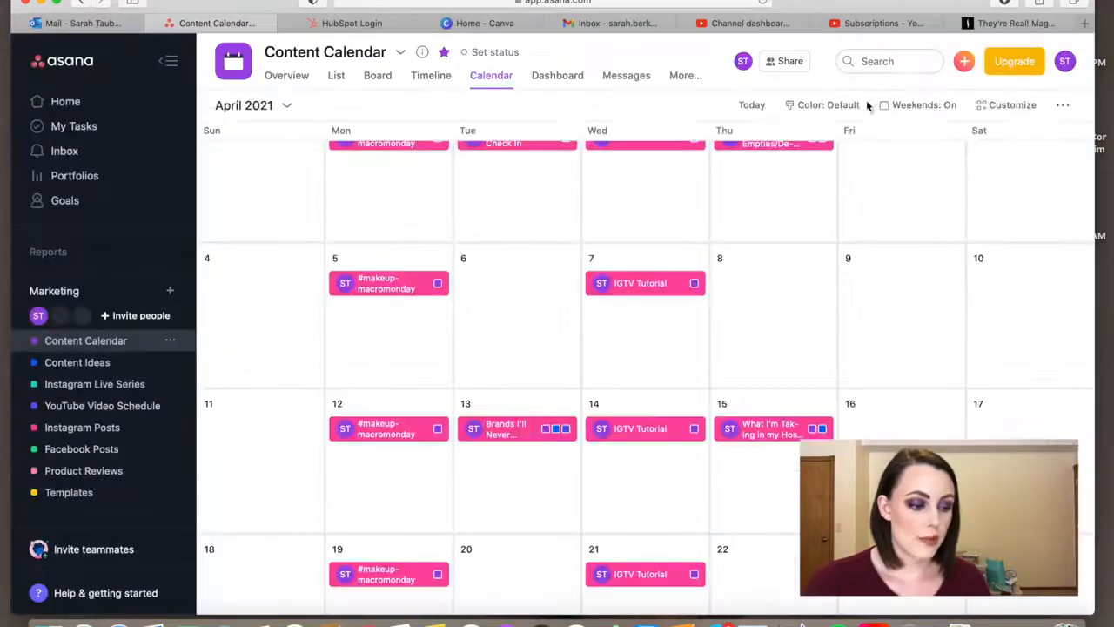
- Try rescheduling the March Empties post to April 6 in the Content Calendar and move it back to April 1
{"action": "scroll", "coordinate": [571, 261], "scroll_direction": "up", "scroll_amount": 2}
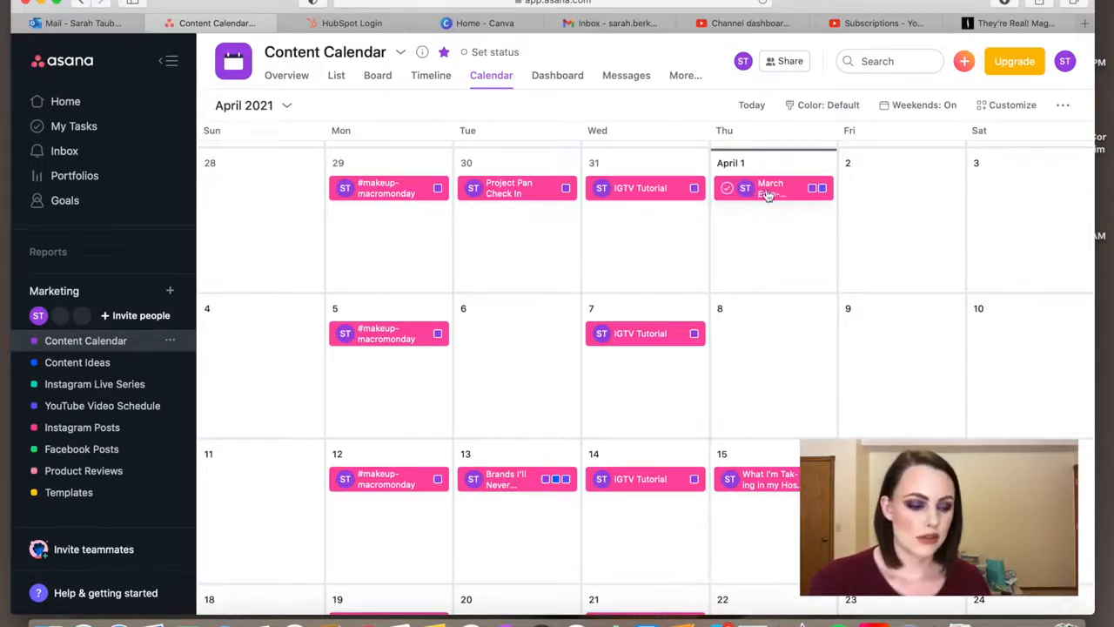
{"action": "left_click_drag", "start_coordinate": [768, 195], "coordinate": [514, 334]}
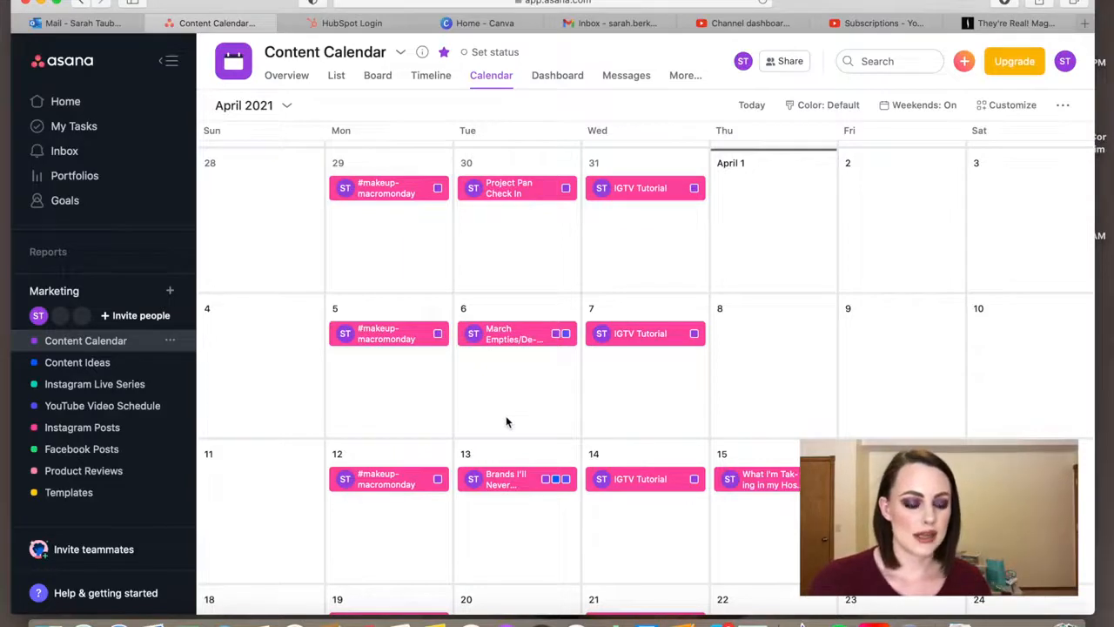
{"action": "scroll", "coordinate": [506, 416], "scroll_direction": "down", "scroll_amount": 1}
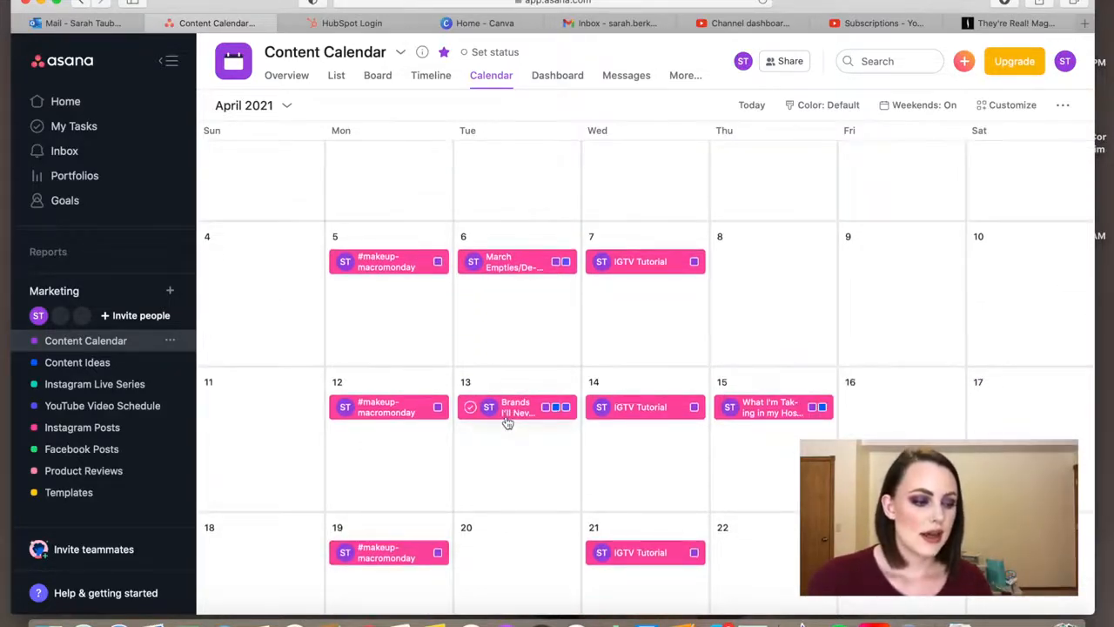
{"action": "scroll", "coordinate": [507, 422], "scroll_direction": "up", "scroll_amount": 1}
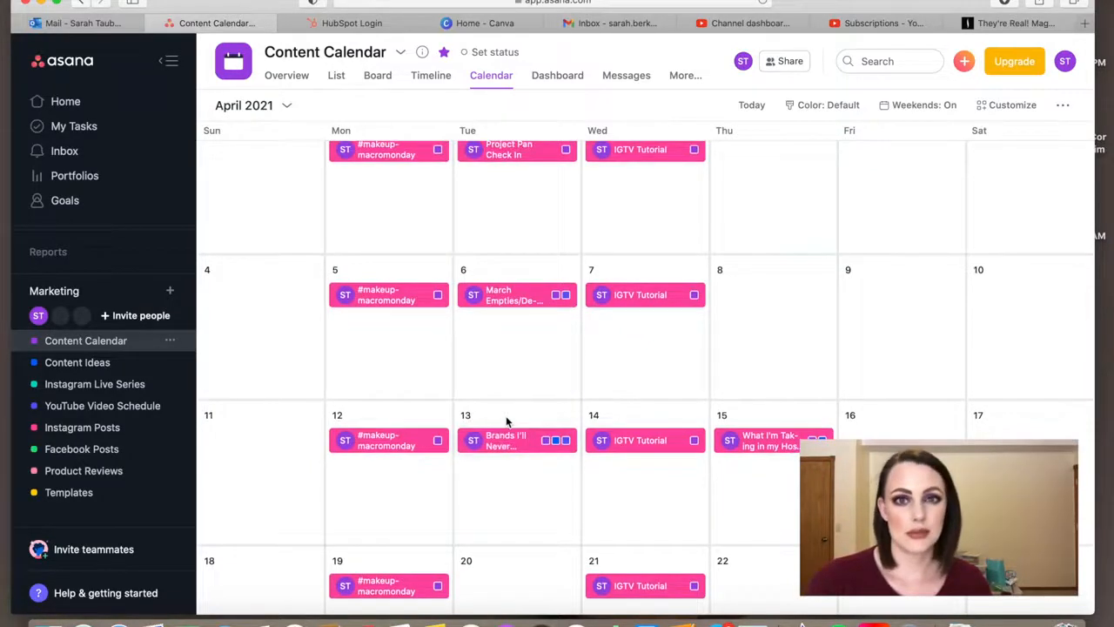
{"action": "scroll", "coordinate": [507, 422], "scroll_direction": "up", "scroll_amount": 1}
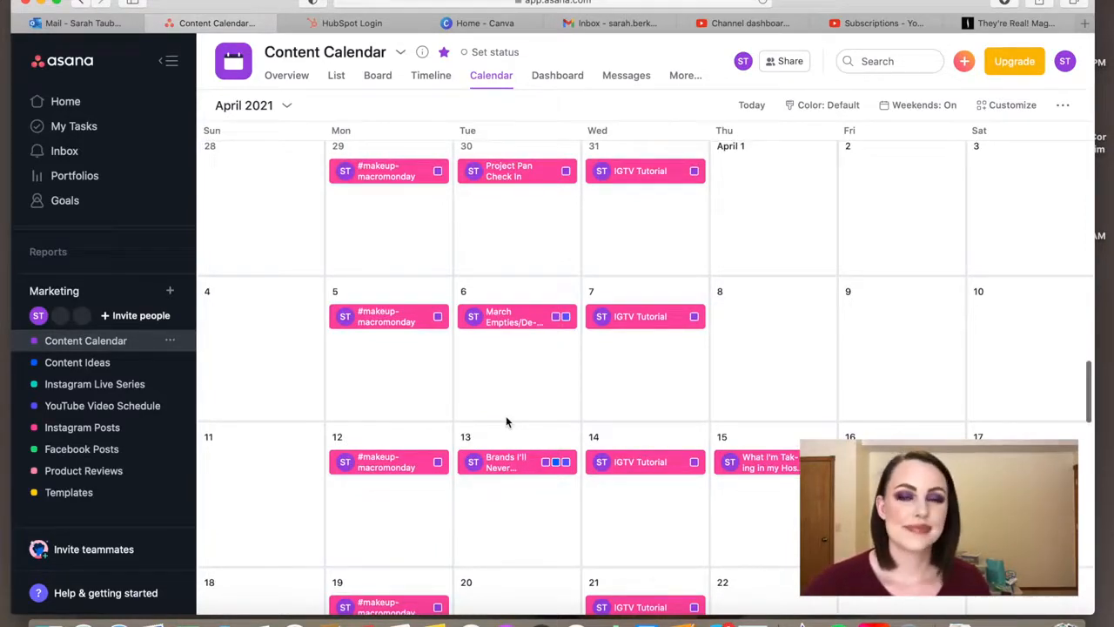
{"action": "scroll", "coordinate": [505, 422], "scroll_direction": "up", "scroll_amount": 1}
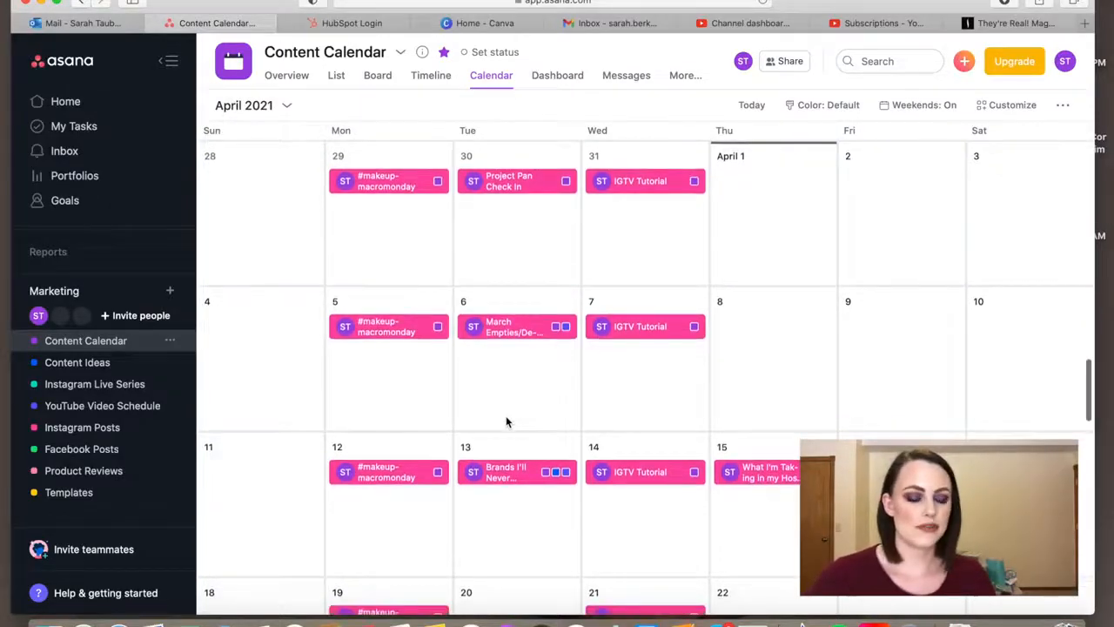
{"action": "scroll", "coordinate": [506, 422], "scroll_direction": "up", "scroll_amount": 1}
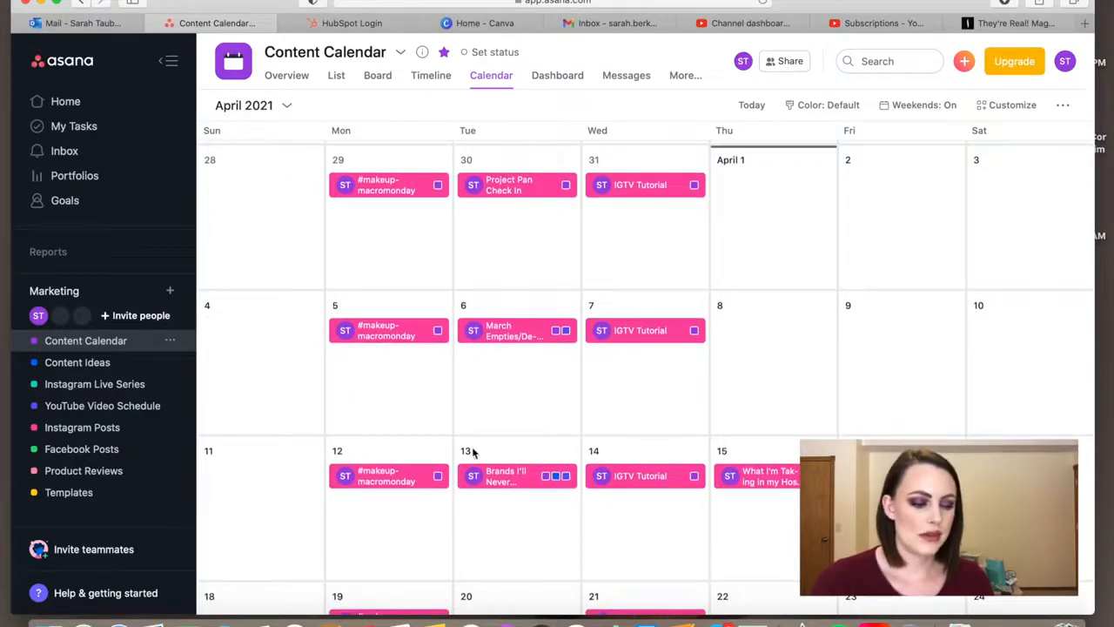
{"action": "left_click_drag", "start_coordinate": [513, 333], "coordinate": [766, 193]}
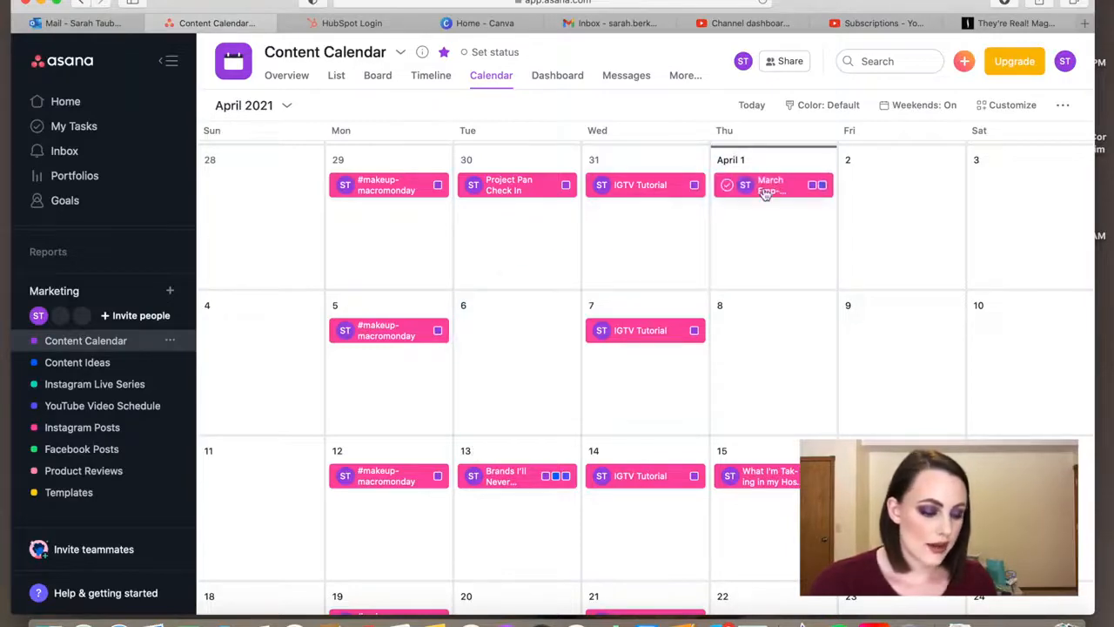
- Read the planning notes in the February 27 "How I Organize Instagram and YouTube Content" task and close it
{"action": "scroll", "coordinate": [701, 258], "scroll_direction": "up", "scroll_amount": 5}
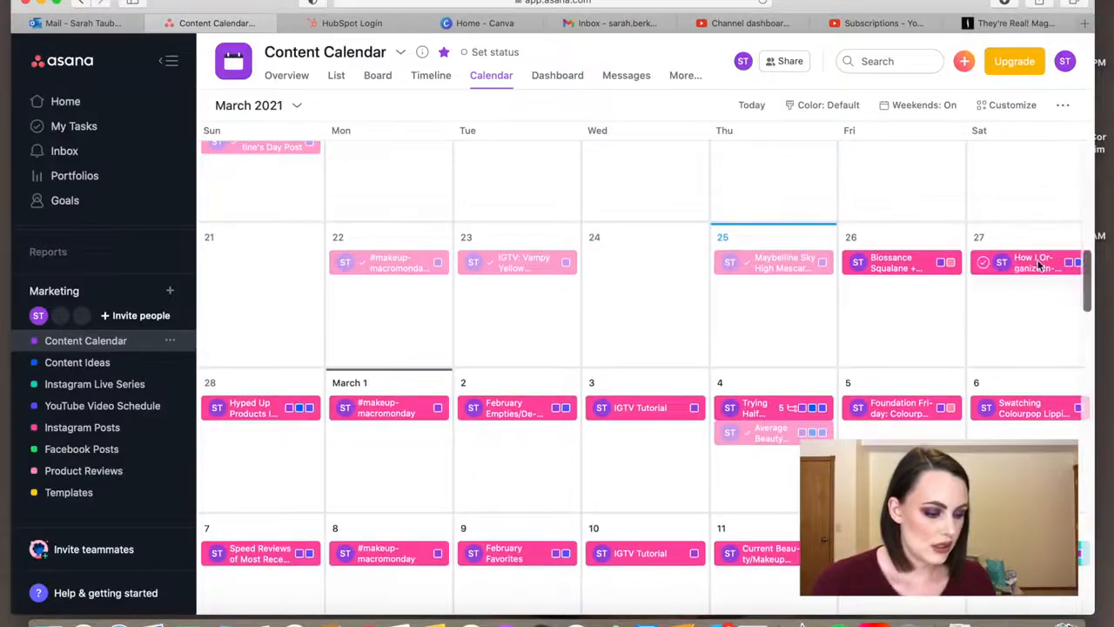
{"action": "left_click", "coordinate": [1031, 261]}
{"action": "scroll", "coordinate": [705, 337], "scroll_direction": "down", "scroll_amount": 10}
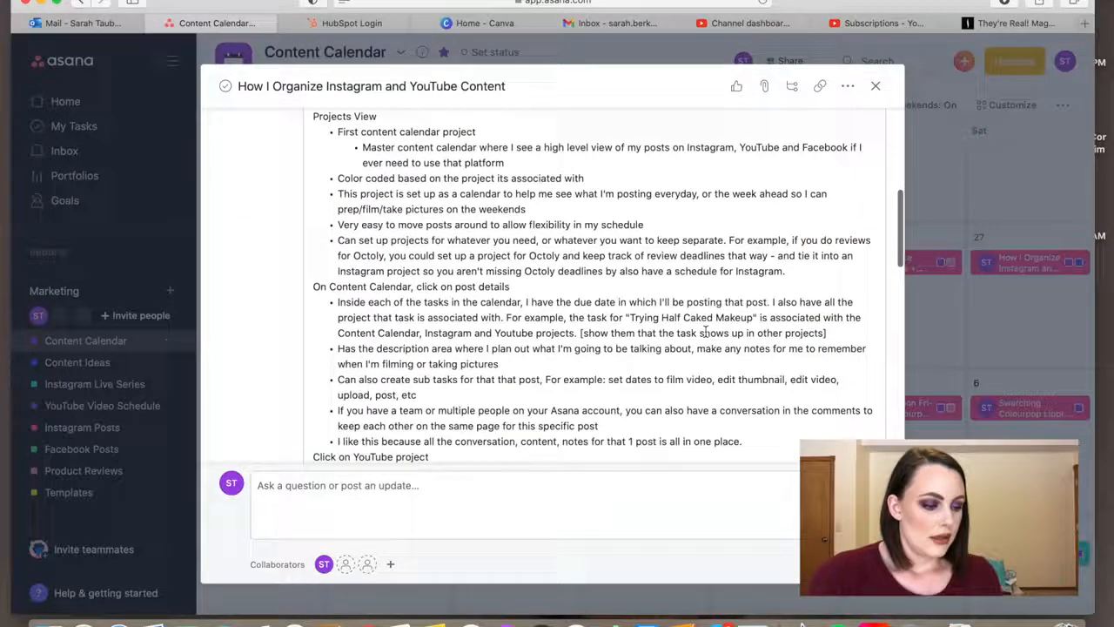
{"action": "scroll", "coordinate": [706, 330], "scroll_direction": "down", "scroll_amount": 5}
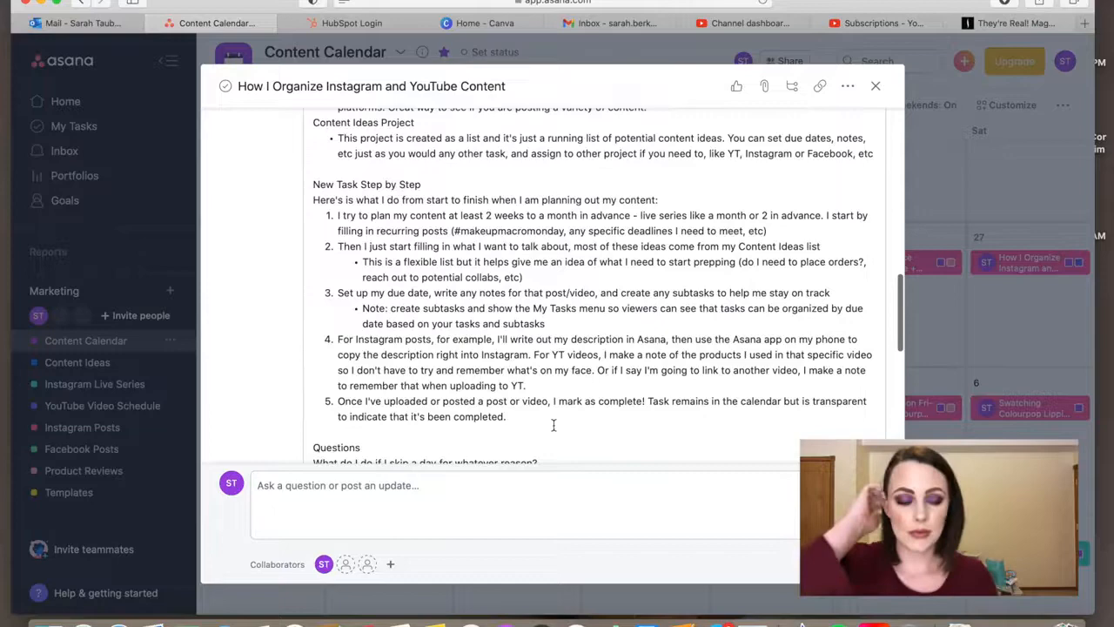
{"action": "left_click", "coordinate": [875, 85]}
{"action": "left_click", "coordinate": [727, 262]}
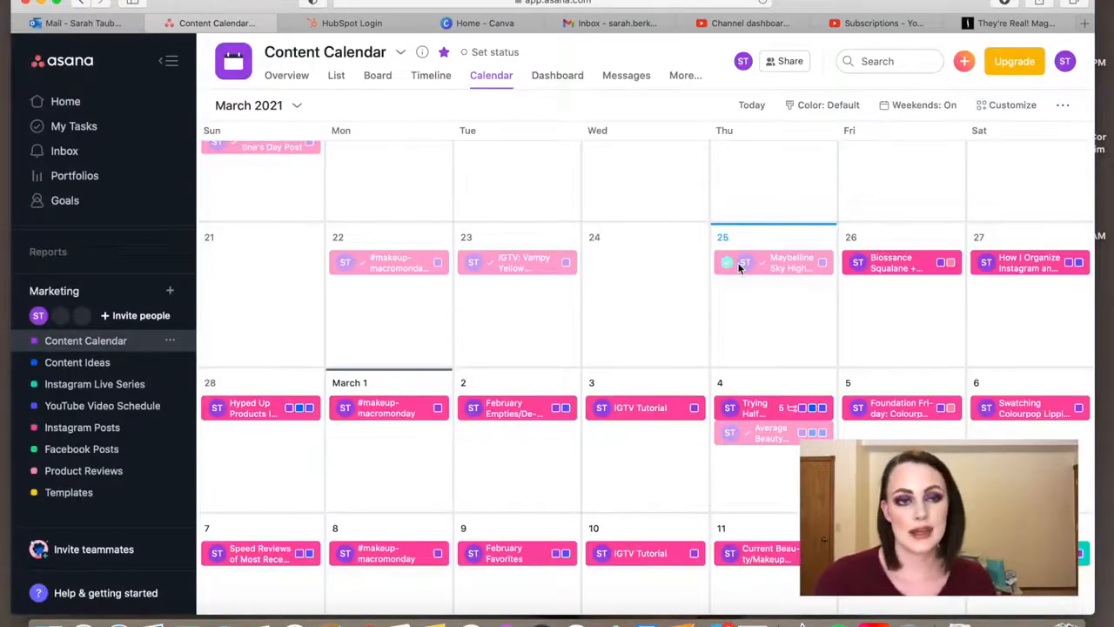
- Read the full post description in the February 26 "Biossance Squalane + Peptide Eye Gel Review" task and close it
{"action": "scroll", "coordinate": [728, 310], "scroll_direction": "down", "scroll_amount": 2}
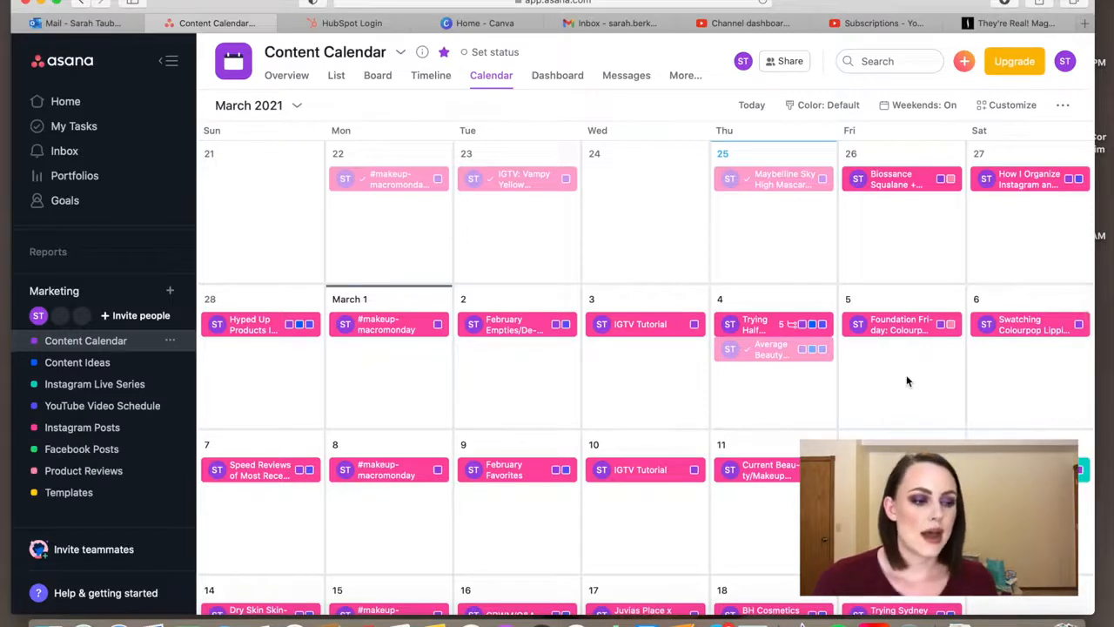
{"action": "left_click", "coordinate": [899, 182]}
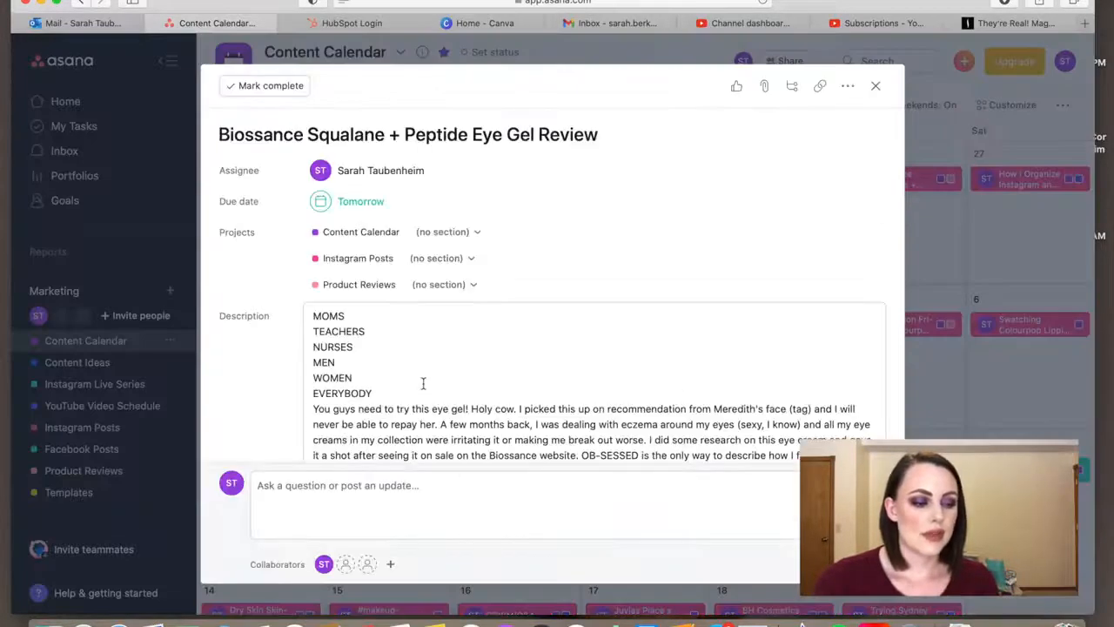
{"action": "scroll", "coordinate": [653, 392], "scroll_direction": "down", "scroll_amount": 5}
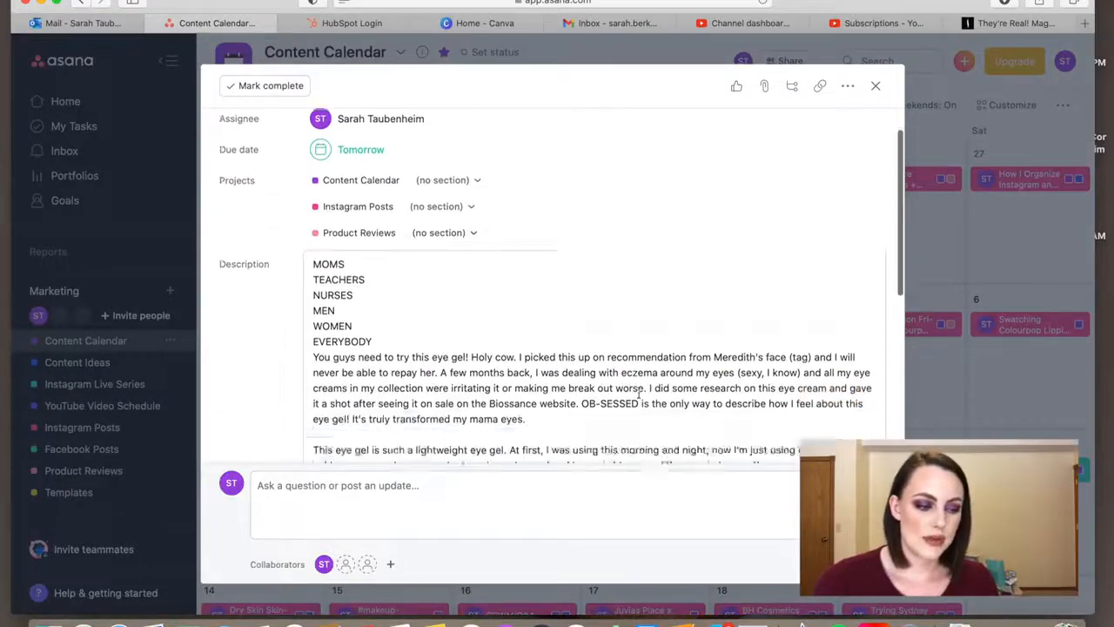
{"action": "scroll", "coordinate": [638, 393], "scroll_direction": "down", "scroll_amount": 2}
{"action": "scroll", "coordinate": [638, 393], "scroll_direction": "up", "scroll_amount": 6}
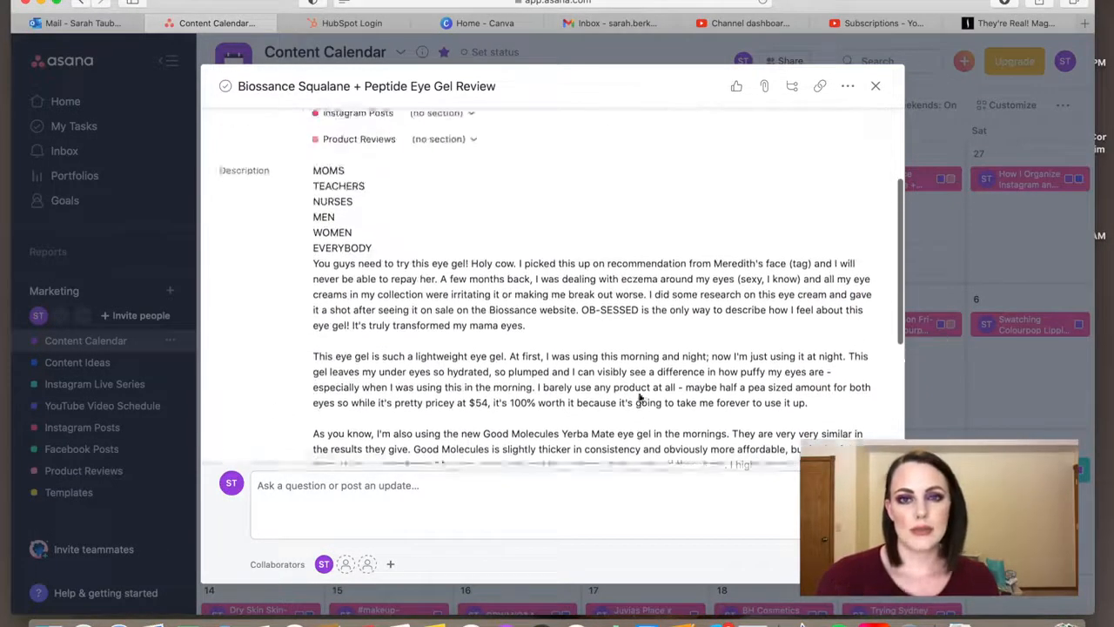
{"action": "scroll", "coordinate": [638, 396], "scroll_direction": "down", "scroll_amount": 5}
{"action": "scroll", "coordinate": [639, 394], "scroll_direction": "up", "scroll_amount": 5}
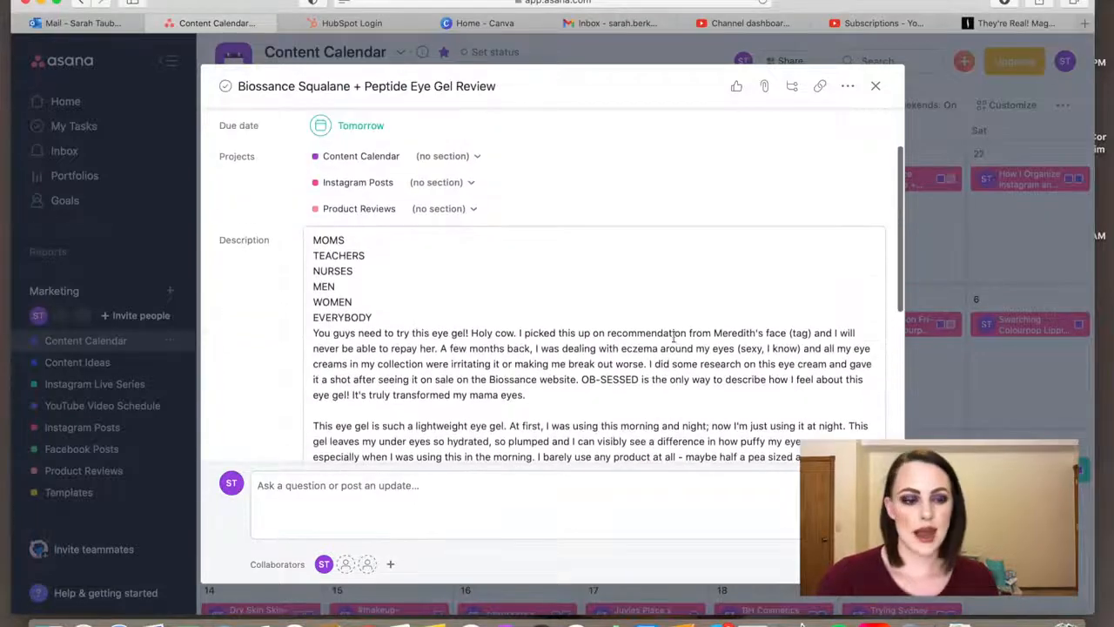
{"action": "scroll", "coordinate": [706, 308], "scroll_direction": "down", "scroll_amount": 5}
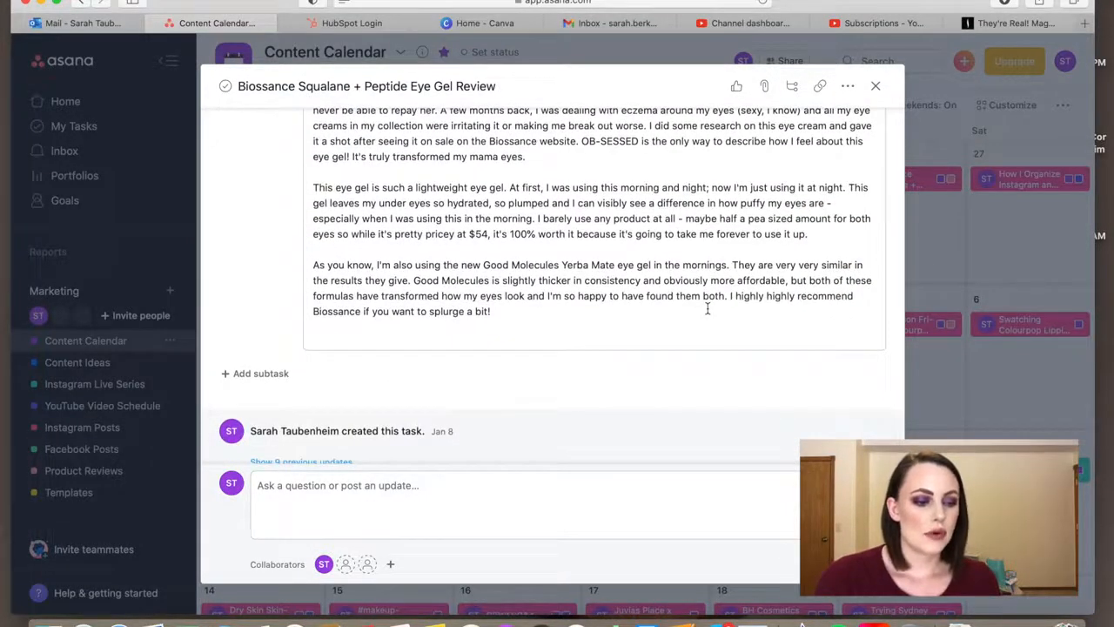
{"action": "scroll", "coordinate": [584, 143], "scroll_direction": "up", "scroll_amount": 3}
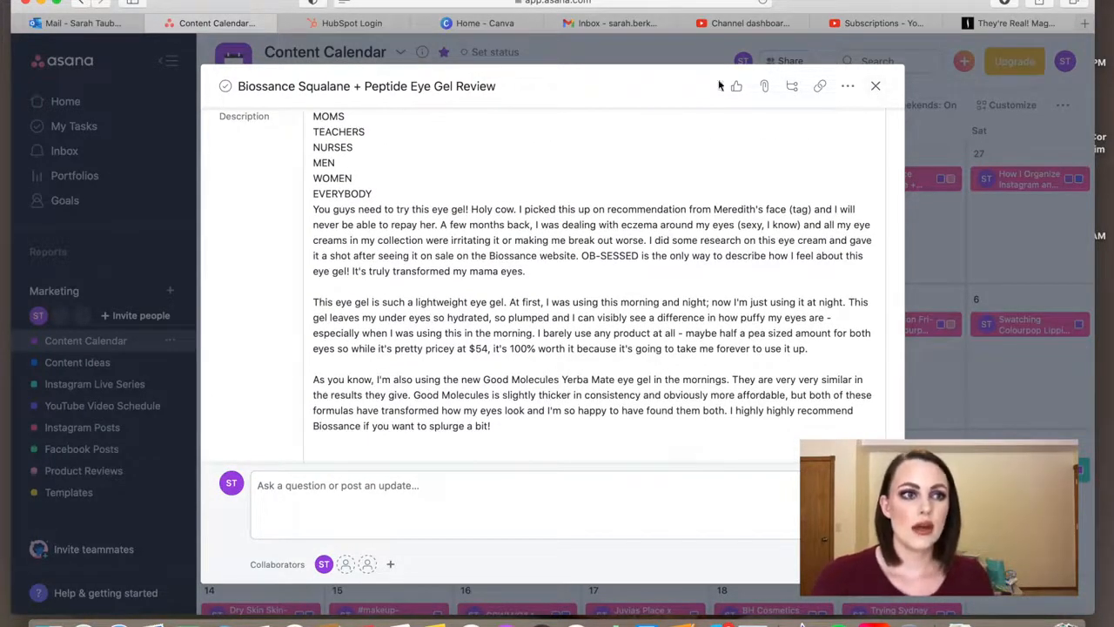
{"action": "left_click", "coordinate": [876, 88]}
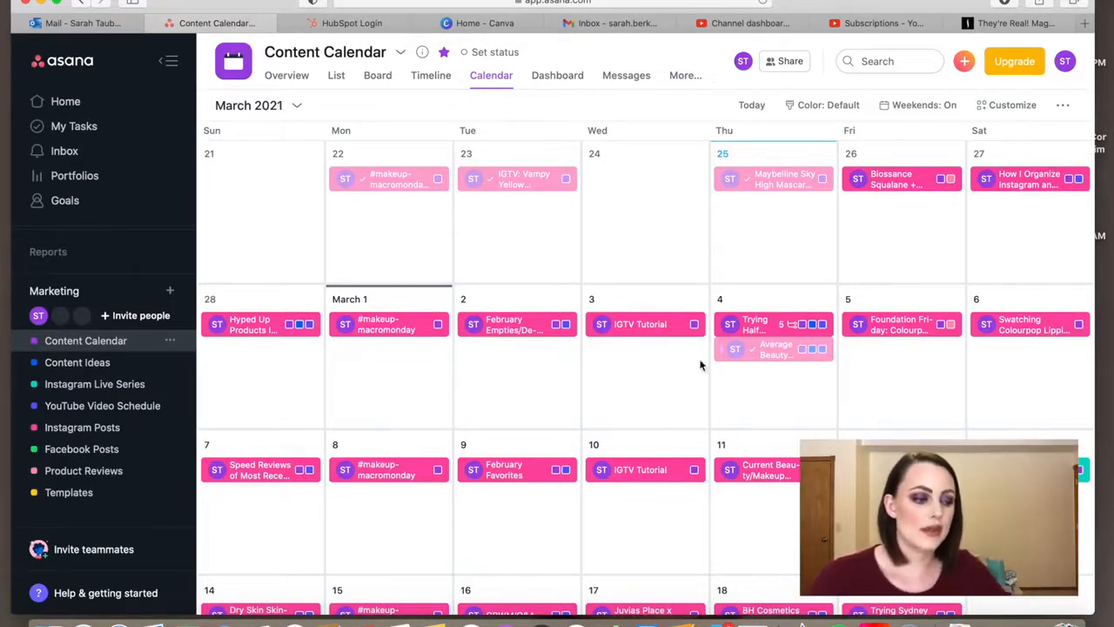
- Open the March 9 "February Favorites" task, inspect its description area and close it
{"action": "left_click", "coordinate": [504, 471]}
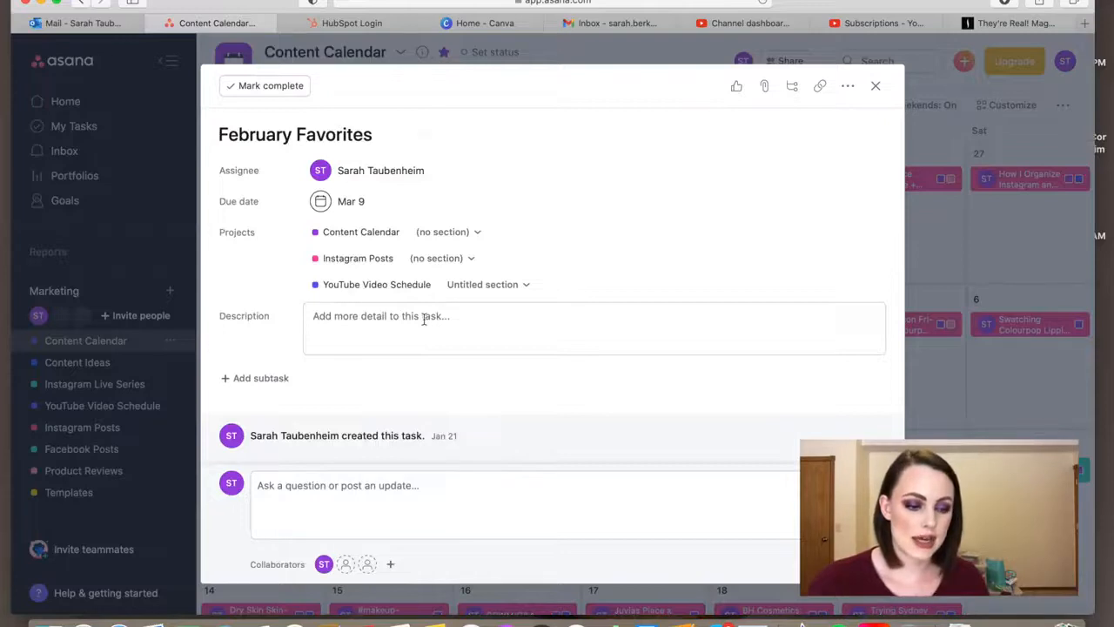
{"action": "left_click", "coordinate": [424, 318]}
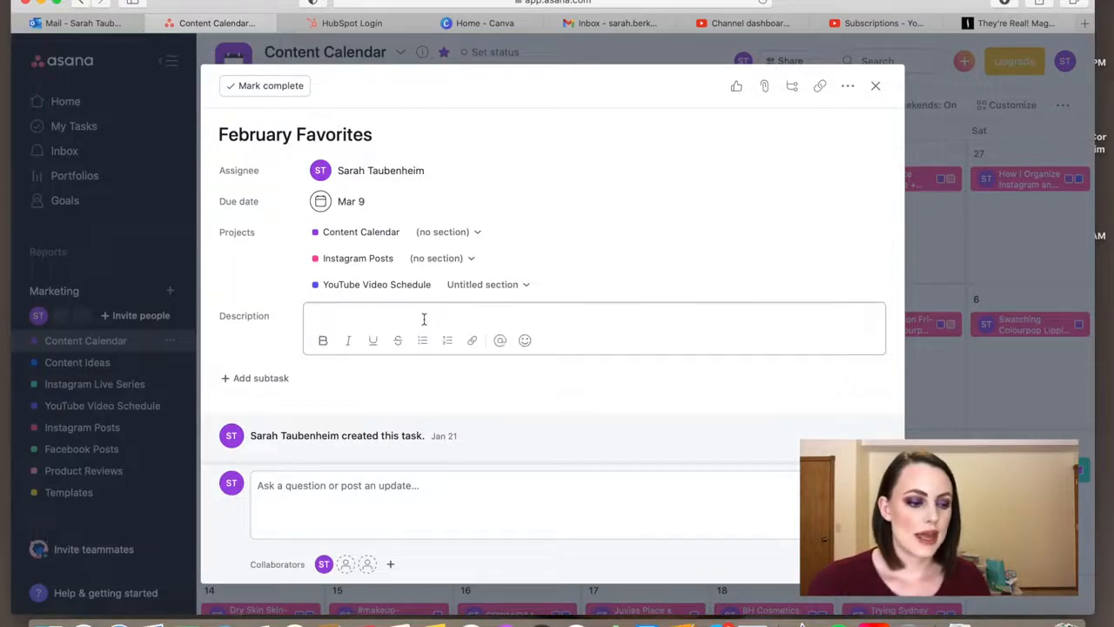
{"action": "left_click", "coordinate": [874, 86]}
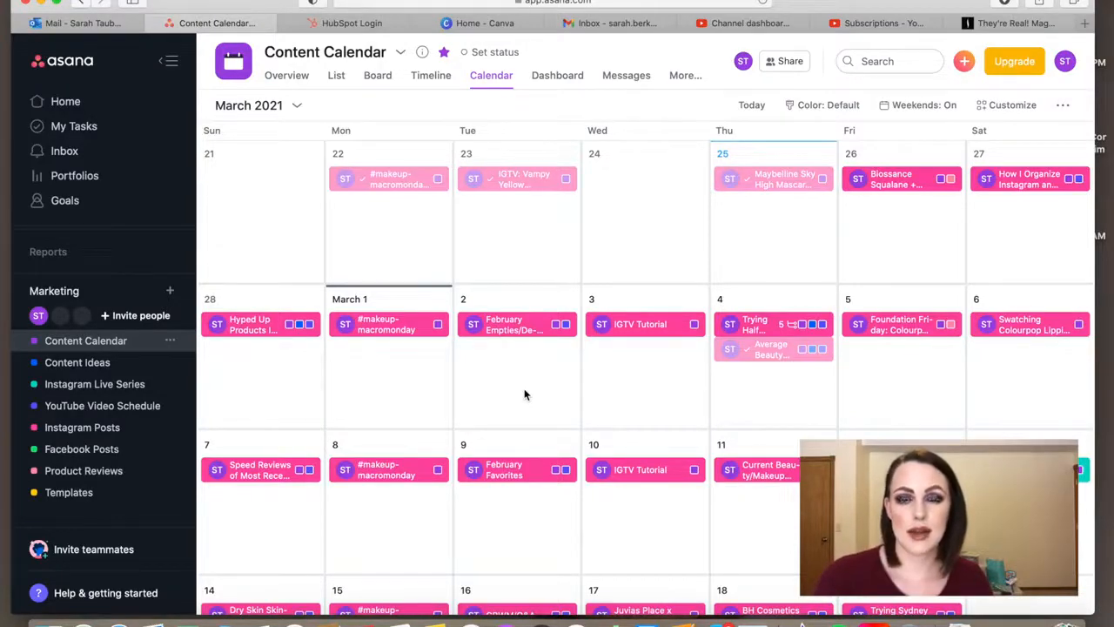
- Review the completed and upcoming posts in the Content Calendar from early February through early March 2021
{"action": "scroll", "coordinate": [452, 261], "scroll_direction": "up", "scroll_amount": 5}
{"action": "scroll", "coordinate": [453, 263], "scroll_direction": "down", "scroll_amount": 2}
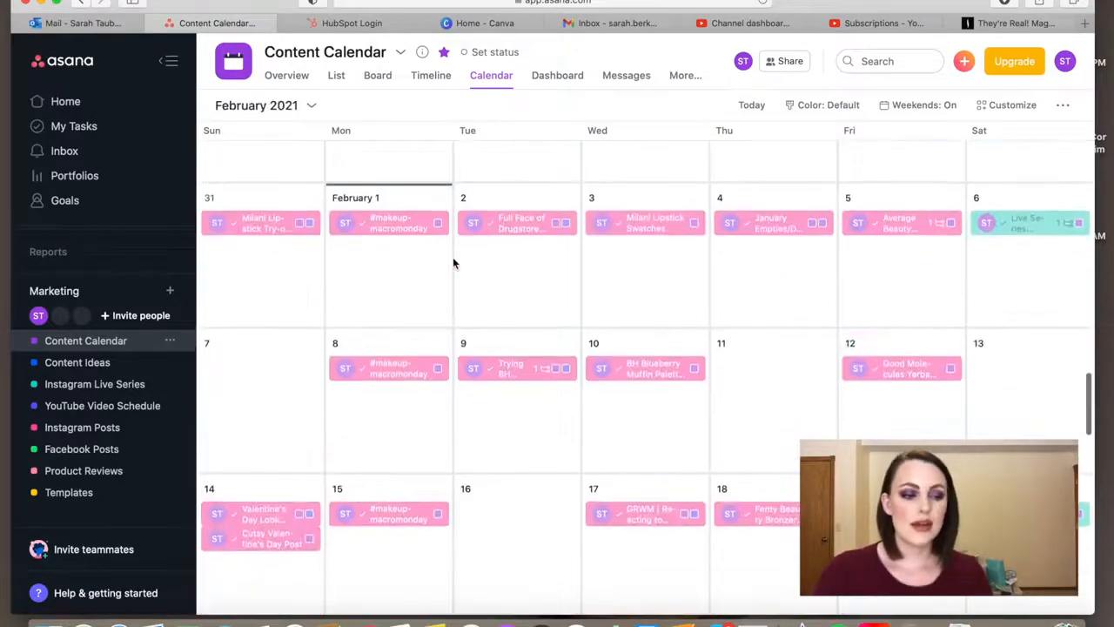
{"action": "scroll", "coordinate": [453, 261], "scroll_direction": "down", "scroll_amount": 2}
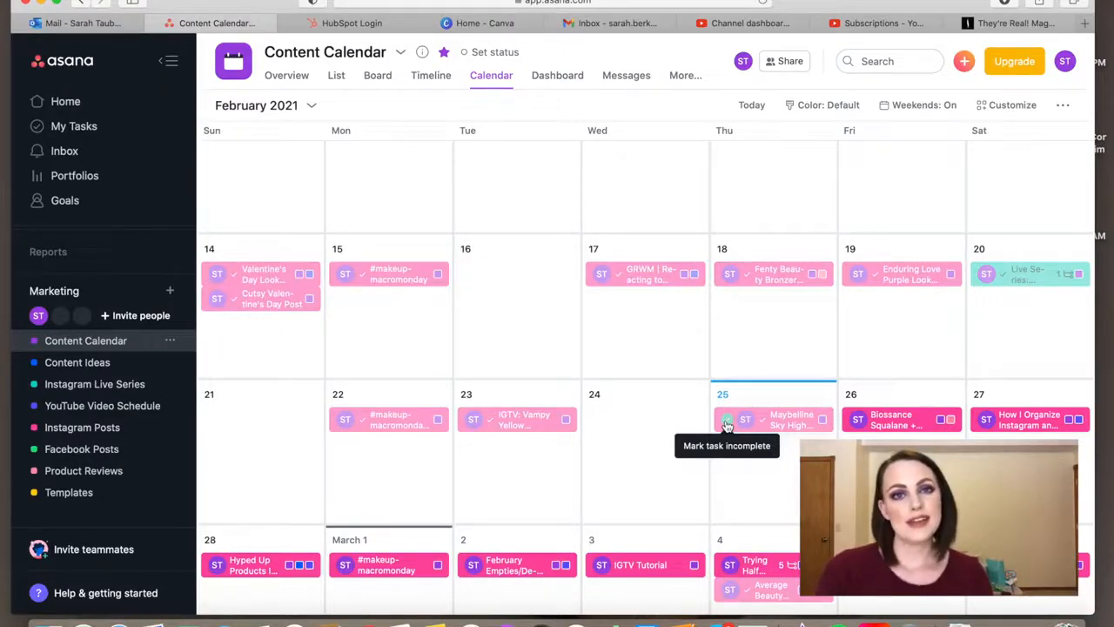
{"action": "scroll", "coordinate": [726, 424], "scroll_direction": "down", "scroll_amount": 2}
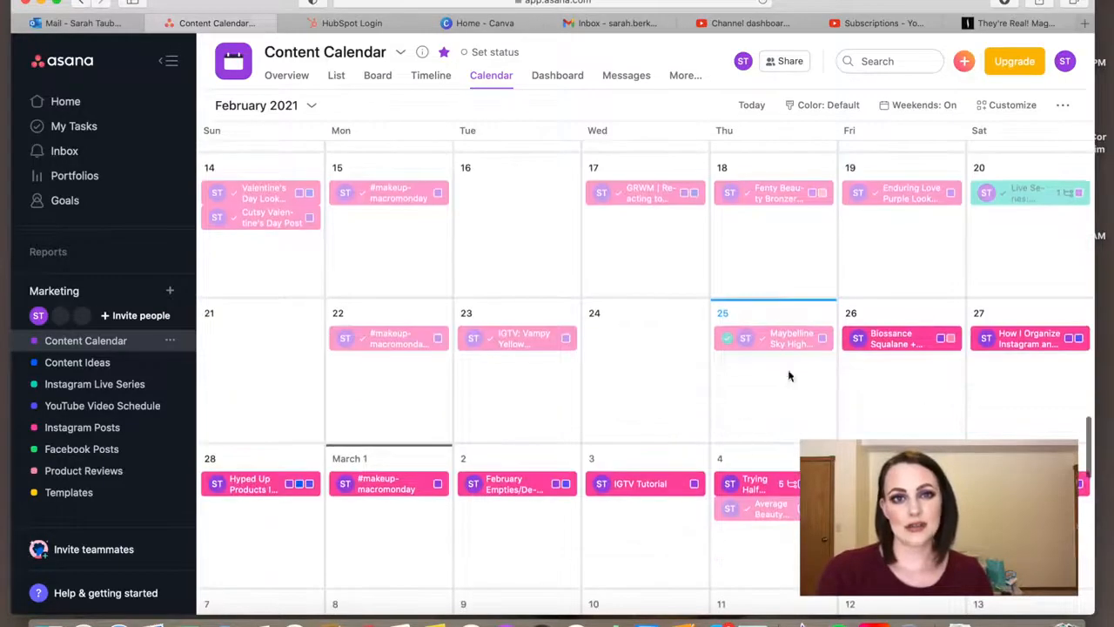